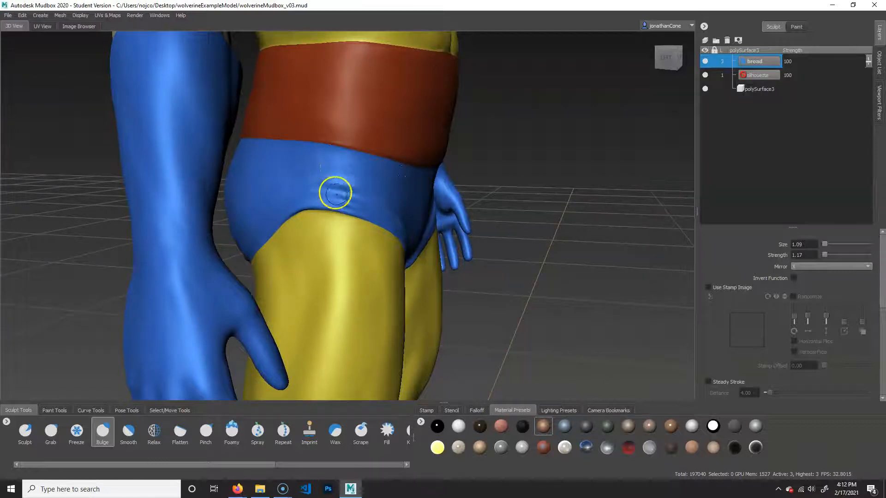
# Inspect the hips, back and full body of the Wolverine figure from several sides
pyautogui.keyDown('alt'); pyautogui.moveTo(367, 209); pyautogui.dragTo(373, 262); pyautogui.keyUp('alt')
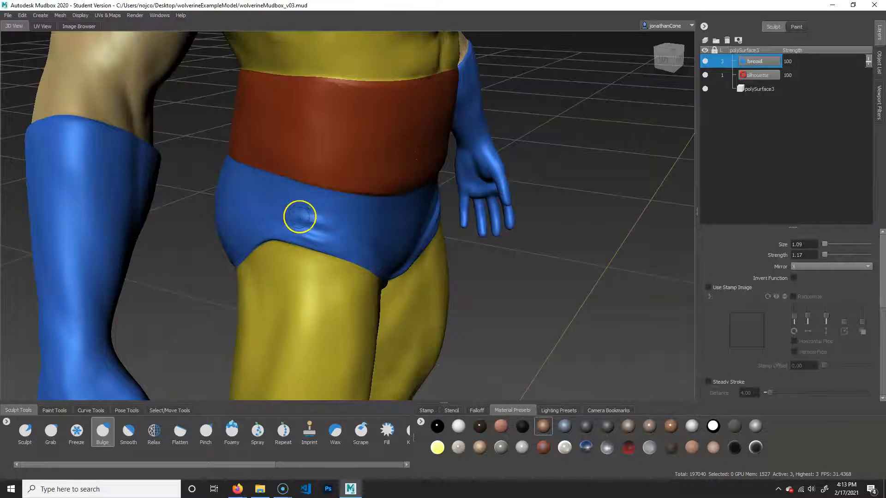
pyautogui.scroll(-10, 510, 261)
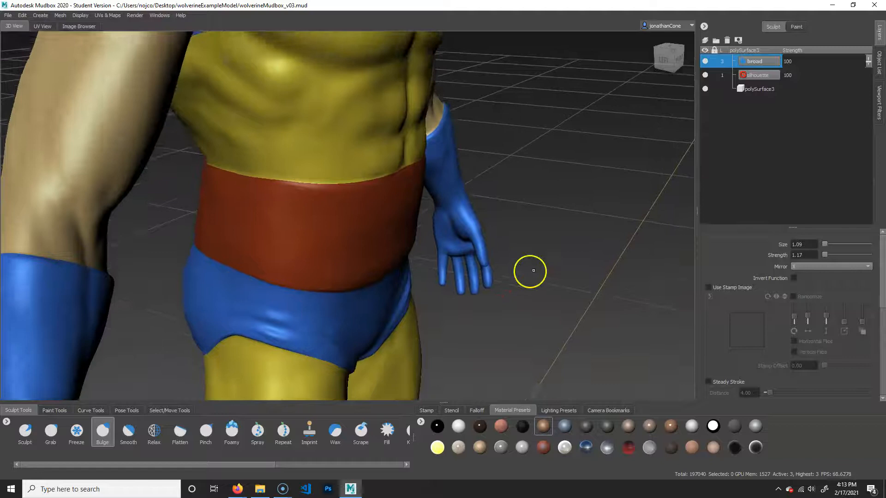
pyautogui.moveTo(485, 266)
pyautogui.keyDown('alt'); pyautogui.mouseDown()
pyautogui.moveTo(355, 253)
pyautogui.moveTo(410, 233)
pyautogui.moveTo(542, 245)
pyautogui.moveTo(554, 262)
pyautogui.moveTo(527, 281)
pyautogui.moveTo(486, 279)
pyautogui.mouseUp(); pyautogui.keyUp('alt')
pyautogui.scroll(8, 394, 303)
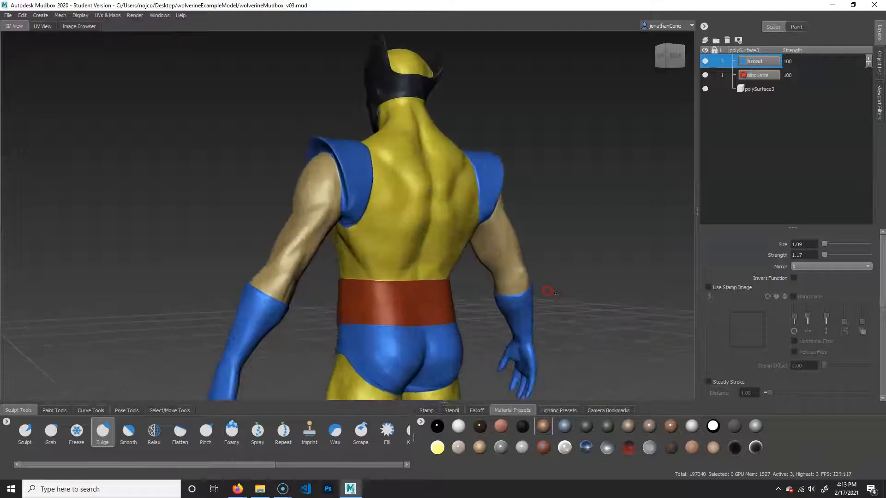
pyautogui.scroll(2, 393, 303)
pyautogui.scroll(-8, 292, 281)
pyautogui.keyDown('alt'); pyautogui.moveTo(293, 281); pyautogui.dragTo(479, 271); pyautogui.keyUp('alt')
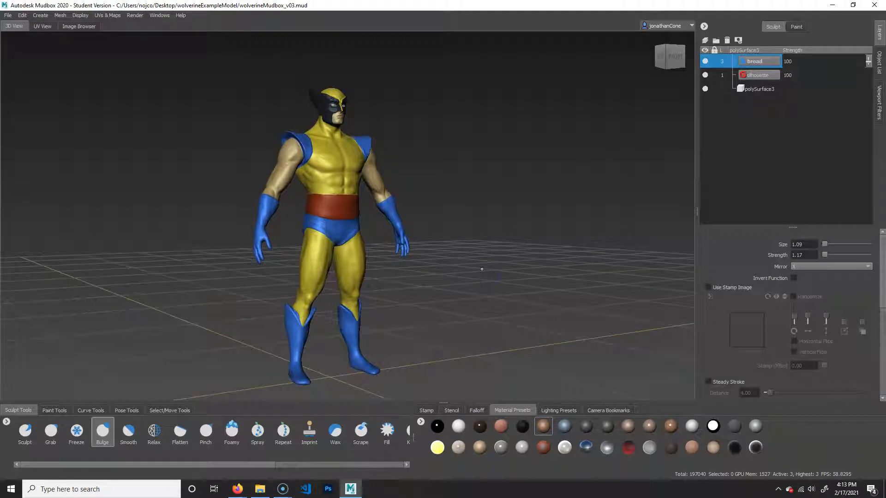
pyautogui.keyDown('alt'); pyautogui.moveTo(477, 252); pyautogui.dragTo(470, 265, button='middle'); pyautogui.keyUp('alt')
pyautogui.keyDown('alt'); pyautogui.moveTo(471, 265); pyautogui.dragTo(663, 211, button='right'); pyautogui.keyUp('alt')
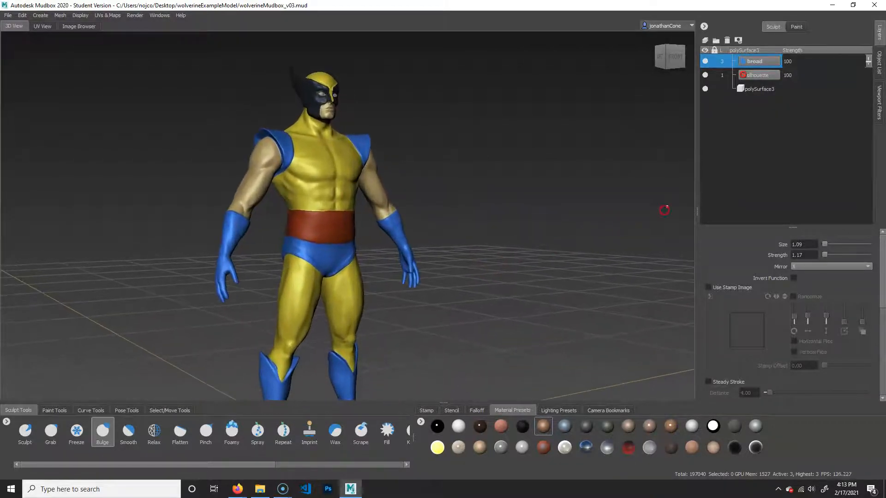
pyautogui.moveTo(555, 261)
pyautogui.keyDown('alt'); pyautogui.mouseDown()
pyautogui.moveTo(504, 277)
pyautogui.moveTo(462, 266)
pyautogui.moveTo(544, 269)
pyautogui.moveTo(436, 273)
pyautogui.moveTo(554, 267)
pyautogui.moveTo(427, 182)
pyautogui.moveTo(404, 258)
pyautogui.mouseUp(); pyautogui.keyUp('alt')
pyautogui.keyDown('alt'); pyautogui.moveTo(419, 309); pyautogui.dragTo(438, 308); pyautogui.keyUp('alt')
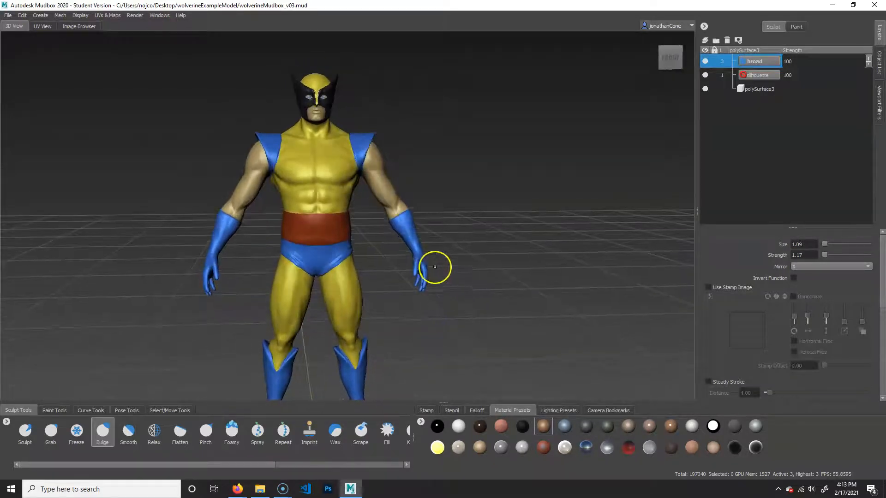
# Inspect the head, shoulders, torso and arms of the figure at closer range
pyautogui.keyDown('alt'); pyautogui.moveTo(416, 220); pyautogui.dragTo(405, 269, button='middle'); pyautogui.keyUp('alt')
pyautogui.keyDown('alt'); pyautogui.moveTo(405, 269); pyautogui.dragTo(639, 287, button='right'); pyautogui.keyUp('alt')
pyautogui.keyDown('alt'); pyautogui.moveTo(471, 245); pyautogui.dragTo(535, 317, button='middle'); pyautogui.keyUp('alt')
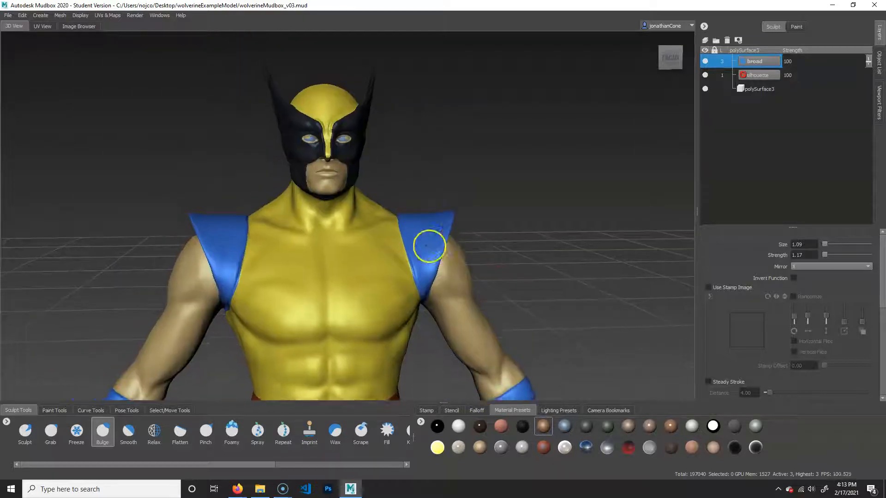
pyautogui.keyDown('alt'); pyautogui.moveTo(438, 250); pyautogui.dragTo(642, 277, button='right'); pyautogui.keyUp('alt')
pyautogui.keyDown('alt'); pyautogui.moveTo(501, 138); pyautogui.dragTo(510, 228, button='middle'); pyautogui.keyUp('alt')
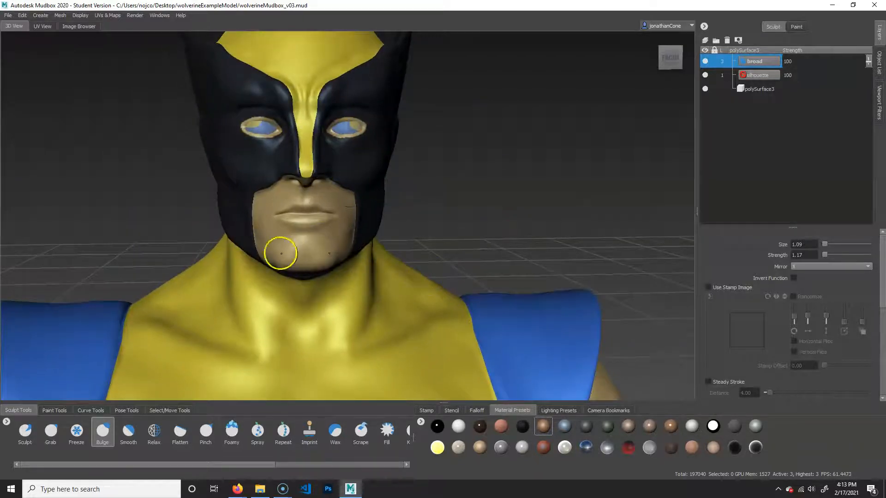
pyautogui.keyDown('alt'); pyautogui.moveTo(471, 256); pyautogui.dragTo(295, 179); pyautogui.keyUp('alt')
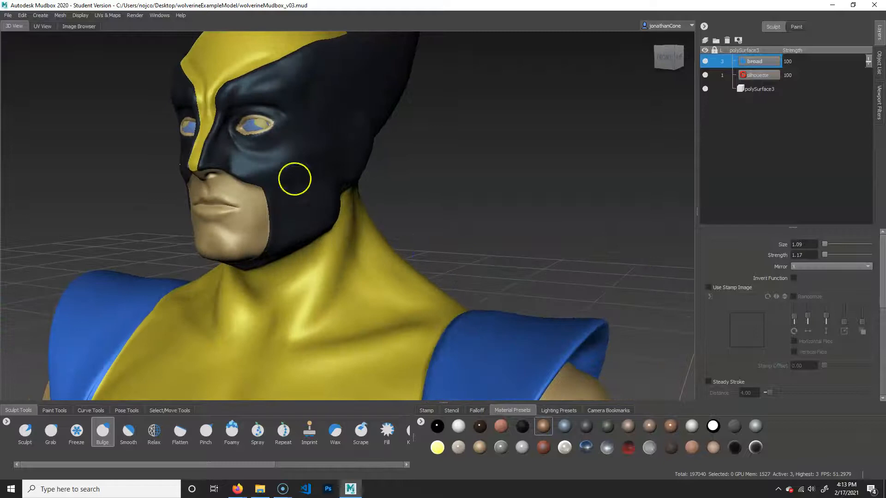
pyautogui.keyDown('alt'); pyautogui.moveTo(613, 253); pyautogui.dragTo(484, 252, button='right'); pyautogui.keyUp('alt')
pyautogui.keyDown('alt'); pyautogui.moveTo(545, 339); pyautogui.dragTo(470, 162, button='middle'); pyautogui.keyUp('alt')
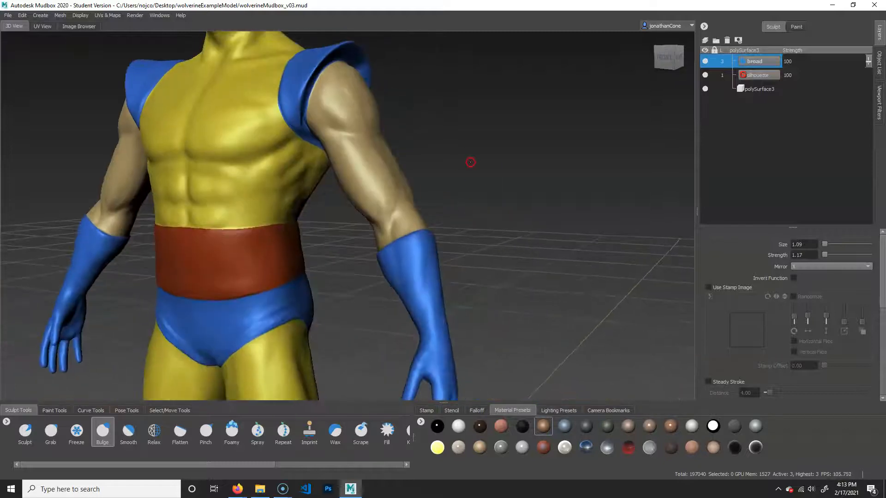
pyautogui.moveTo(466, 314)
pyautogui.keyDown('alt'); pyautogui.mouseDown(button='middle')
pyautogui.moveTo(493, 270)
pyautogui.moveTo(482, 312)
pyautogui.moveTo(490, 181)
pyautogui.moveTo(484, 332)
pyautogui.mouseUp(button='middle'); pyautogui.keyUp('alt')
pyautogui.keyDown('alt'); pyautogui.moveTo(491, 175); pyautogui.dragTo(496, 316, button='middle'); pyautogui.keyUp('alt')
pyautogui.keyDown('alt'); pyautogui.moveTo(502, 192); pyautogui.dragTo(508, 268, button='middle'); pyautogui.keyUp('alt')
pyautogui.keyDown('alt'); pyautogui.moveTo(510, 255); pyautogui.dragTo(533, 258); pyautogui.keyUp('alt')
pyautogui.keyDown('alt'); pyautogui.moveTo(510, 289); pyautogui.dragTo(527, 262, button='middle'); pyautogui.keyUp('alt')
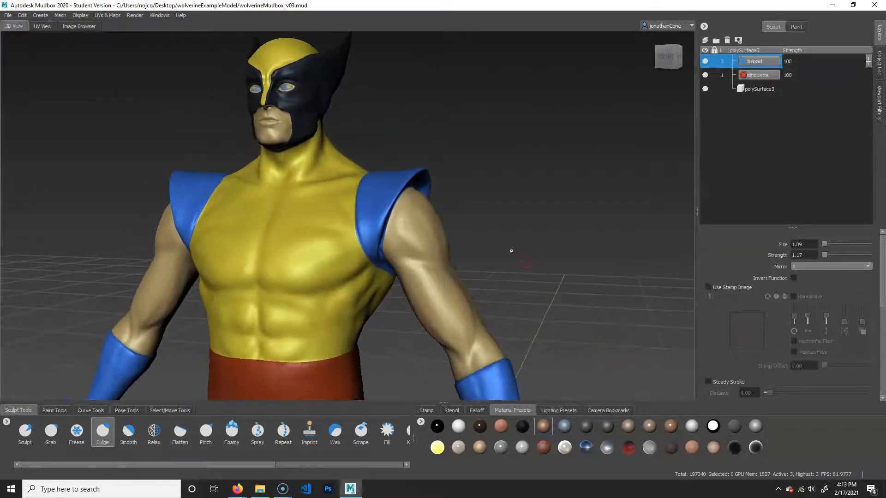
pyautogui.keyDown('alt'); pyautogui.moveTo(478, 253); pyautogui.dragTo(485, 265); pyautogui.keyUp('alt')
pyautogui.keyDown('alt'); pyautogui.moveTo(596, 230); pyautogui.dragTo(586, 237); pyautogui.keyUp('alt')
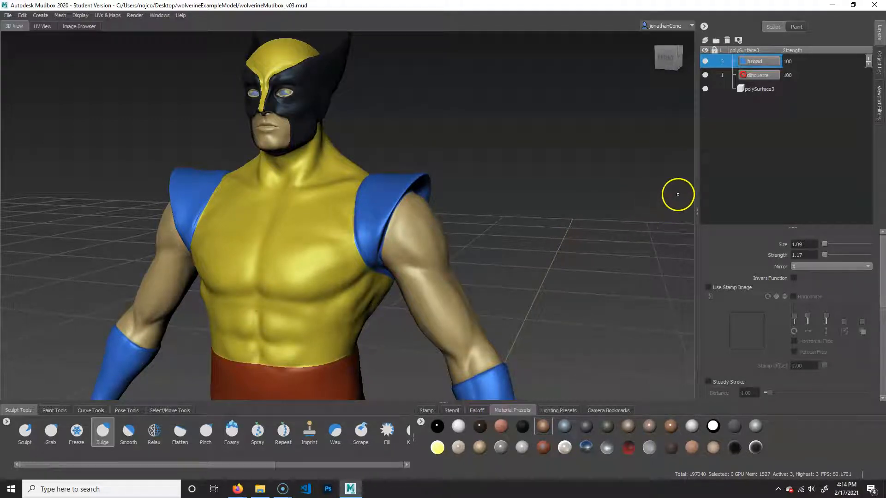
# Create a new sculpt layer above the broad layer and name it details
pyautogui.click(705, 41)
pyautogui.doubleClick(760, 61)
pyautogui.write('DE')
pyautogui.press('BackSpace')
pyautogui.press('BackSpace')
pyautogui.write('d')
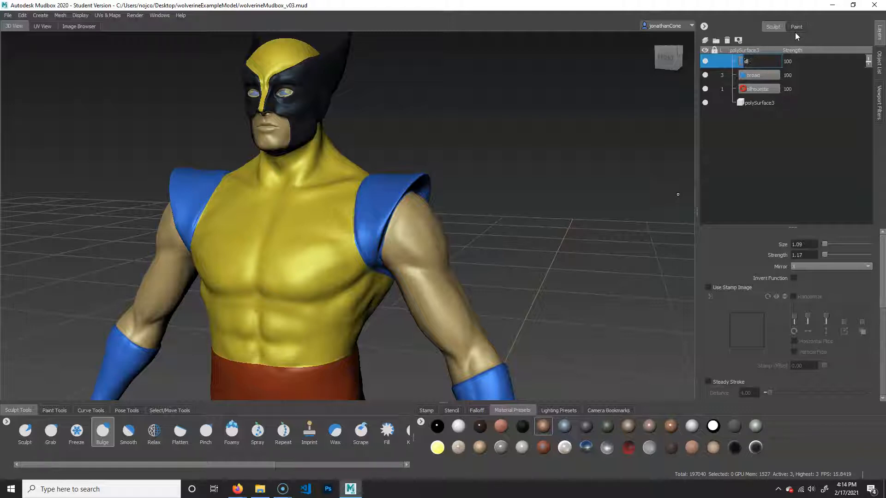
pyautogui.write('etails')
pyautogui.press('Return')
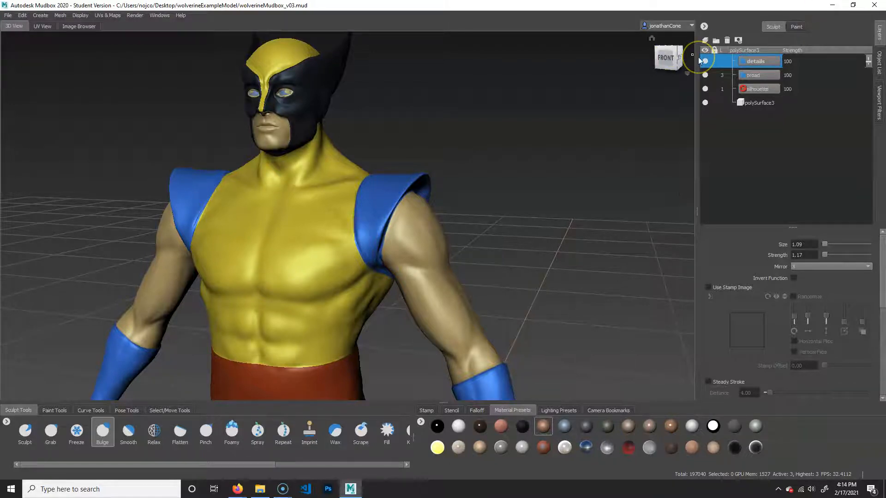
# With the details layer active, subdivide the body mesh twice, up to level 5
pyautogui.click(751, 67)
pyautogui.click(757, 59)
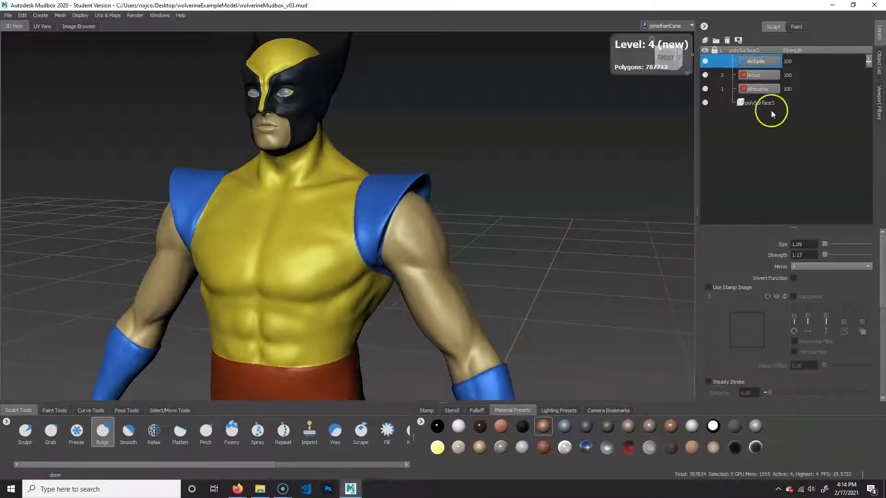
pyautogui.hotkey('shift', 'd')
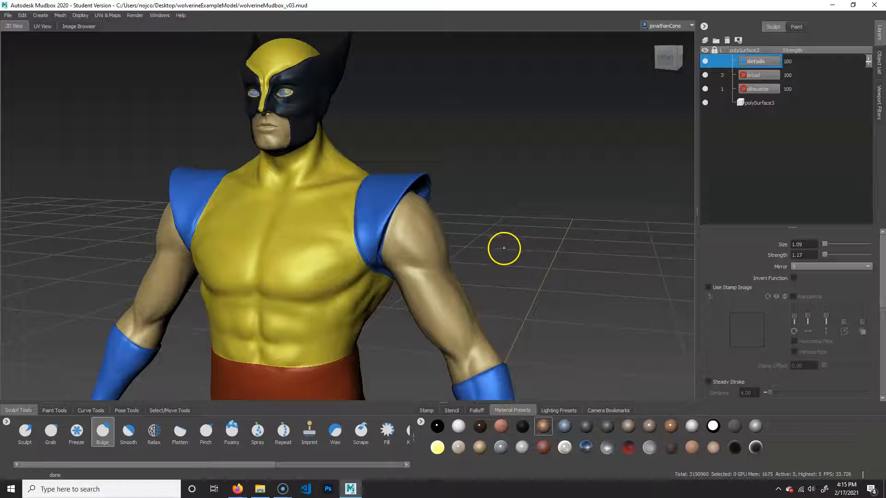
# Activate the Sculpt brush and display the falloff presets for detailing the torso
pyautogui.keyDown('alt'); pyautogui.moveTo(509, 268); pyautogui.dragTo(531, 259); pyautogui.keyUp('alt')
pyautogui.keyDown('alt'); pyautogui.moveTo(512, 258); pyautogui.dragTo(534, 231, button='middle'); pyautogui.keyUp('alt')
pyautogui.scroll(5, 520, 235)
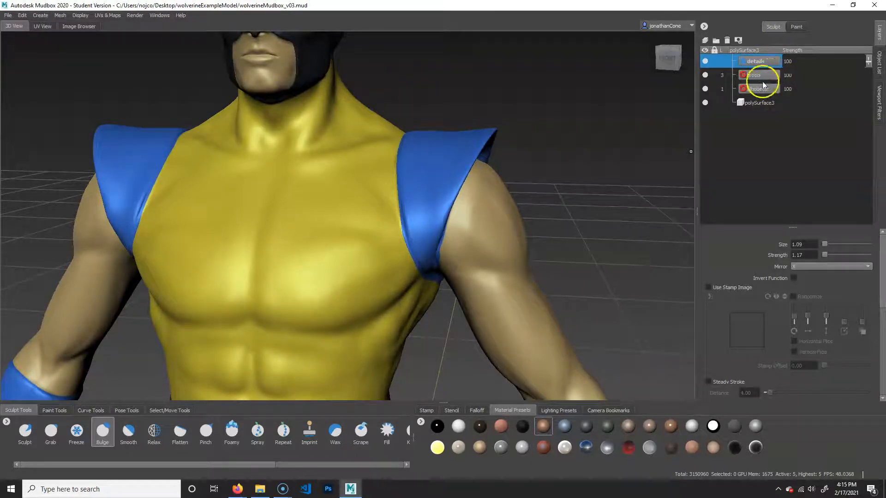
pyautogui.keyDown('alt'); pyautogui.moveTo(581, 244); pyautogui.dragTo(613, 231); pyautogui.keyUp('alt')
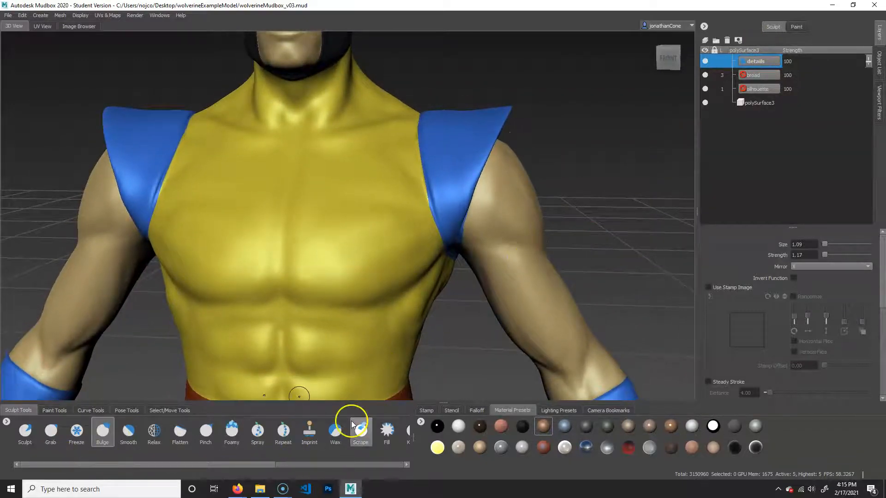
pyautogui.keyDown('alt'); pyautogui.moveTo(613, 287); pyautogui.dragTo(604, 280); pyautogui.keyUp('alt')
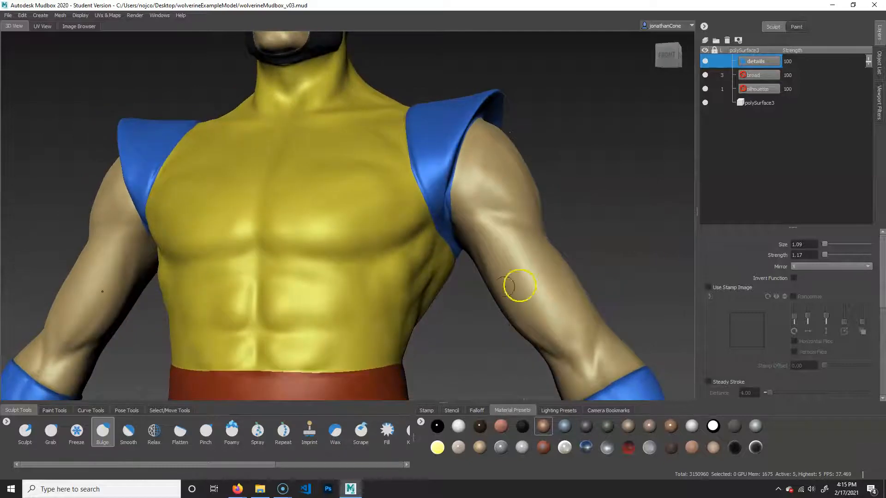
pyautogui.keyDown('alt'); pyautogui.moveTo(549, 280); pyautogui.dragTo(439, 283); pyautogui.keyUp('alt')
pyautogui.keyDown('alt'); pyautogui.moveTo(439, 284); pyautogui.dragTo(488, 305, button='right'); pyautogui.keyUp('alt')
pyautogui.click(25, 431)
pyautogui.click(475, 410)
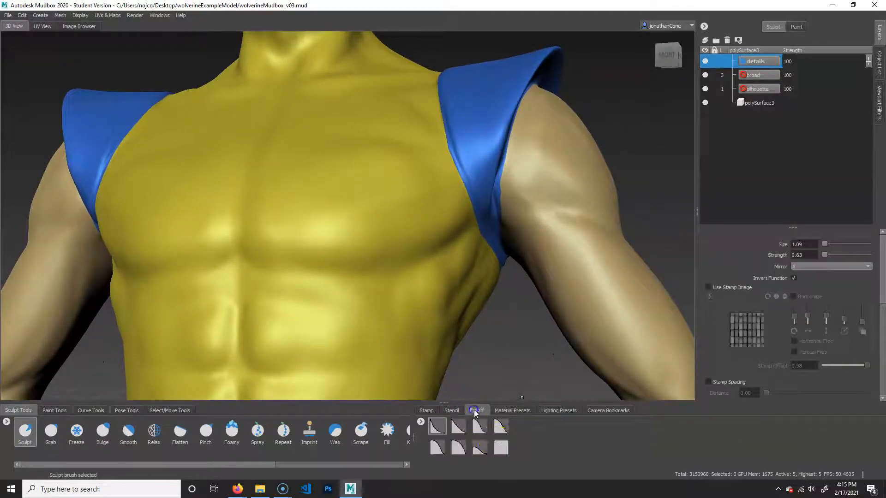
# Unlock the two eye spheres and assign a new Mudbox Material to pSphere1
pyautogui.keyDown('alt'); pyautogui.moveTo(538, 122); pyautogui.dragTo(509, 362, button='middle'); pyautogui.keyUp('alt')
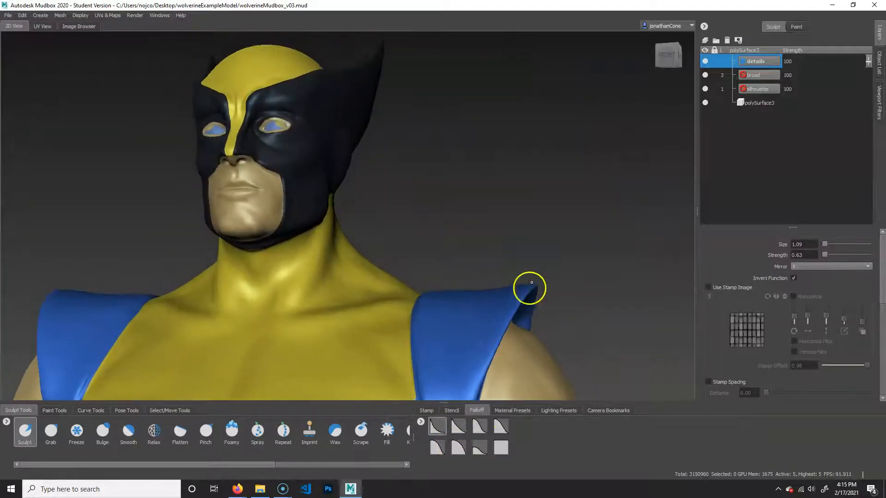
pyautogui.keyDown('alt'); pyautogui.moveTo(466, 236); pyautogui.dragTo(395, 205, button='right'); pyautogui.keyUp('alt')
pyautogui.keyDown('alt'); pyautogui.moveTo(395, 206); pyautogui.dragTo(419, 213); pyautogui.keyUp('alt')
pyautogui.keyDown('alt'); pyautogui.moveTo(309, 160); pyautogui.dragTo(526, 209); pyautogui.keyUp('alt')
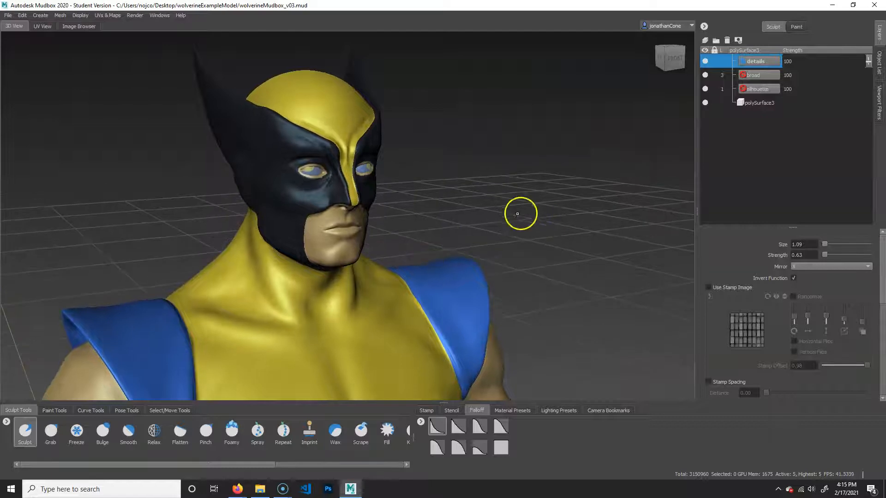
pyautogui.keyDown('alt'); pyautogui.moveTo(314, 172); pyautogui.dragTo(533, 221); pyautogui.keyUp('alt')
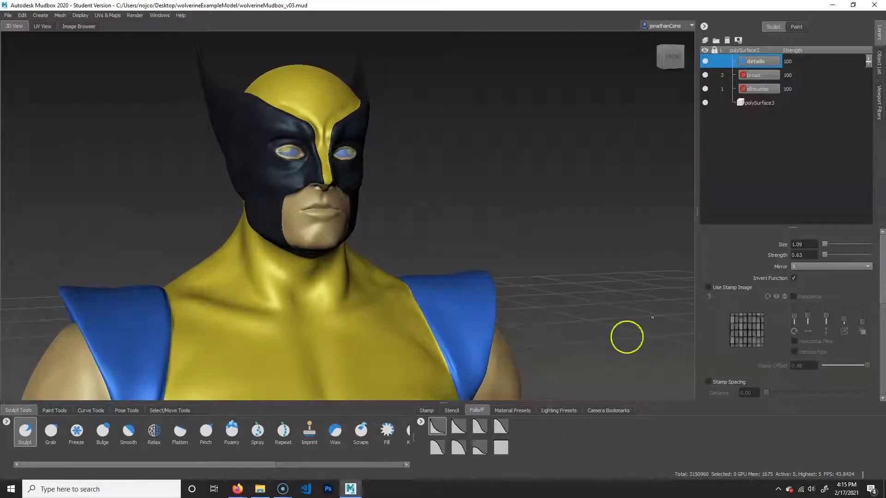
pyautogui.click(879, 70)
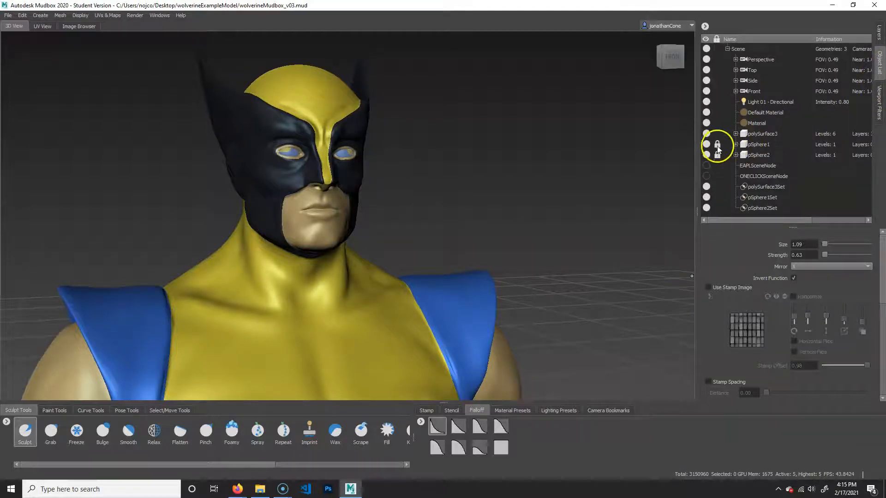
pyautogui.click(767, 144)
pyautogui.rightClick(765, 144)
pyautogui.moveTo(824, 159)
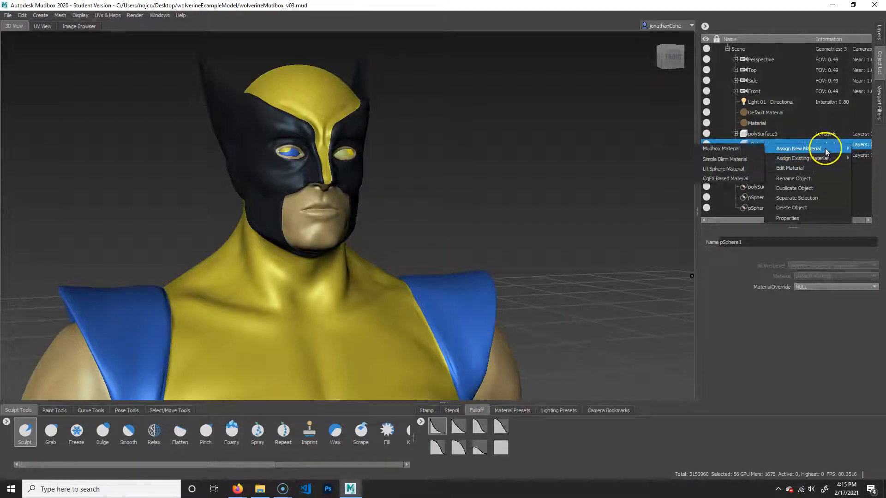
pyautogui.click(740, 148)
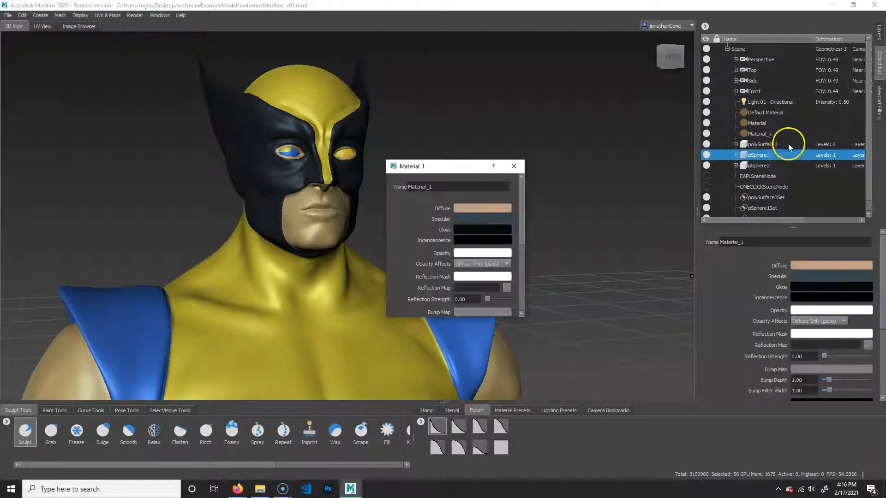
# Set the new eye material's diffuse color to white and name the material eyeBall
pyautogui.click(481, 208)
pyautogui.click(479, 458)
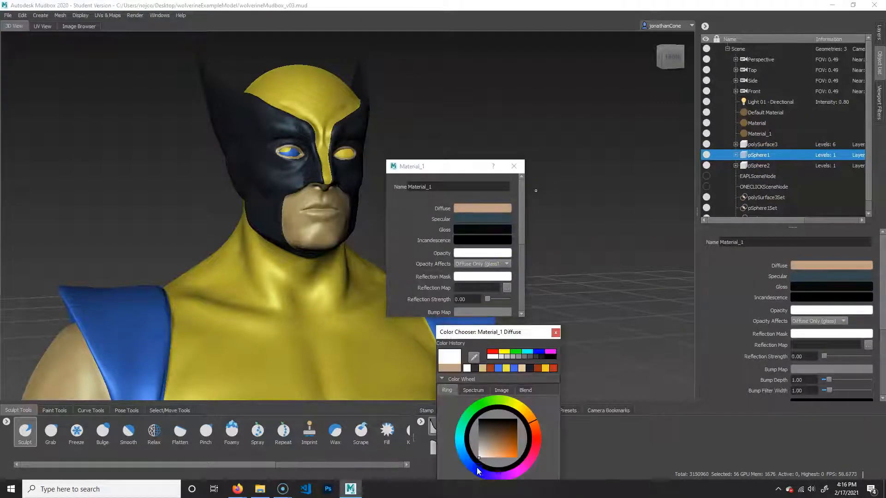
pyautogui.click(555, 332)
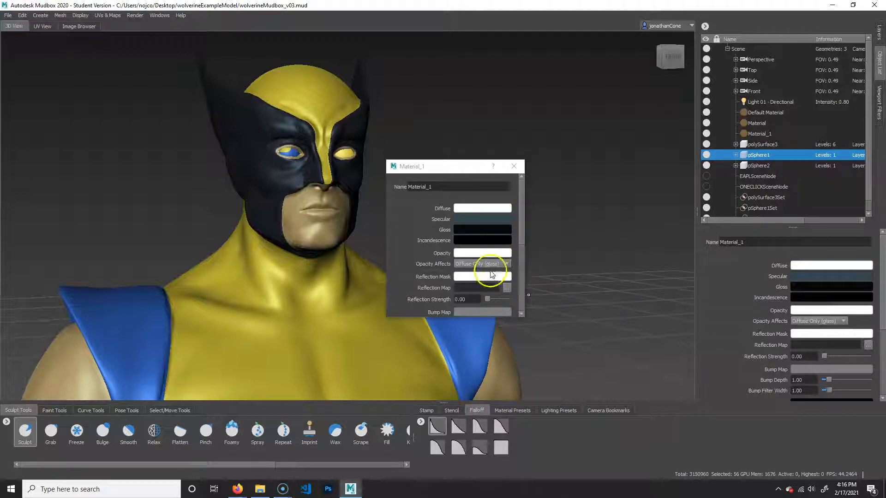
pyautogui.doubleClick(407, 186)
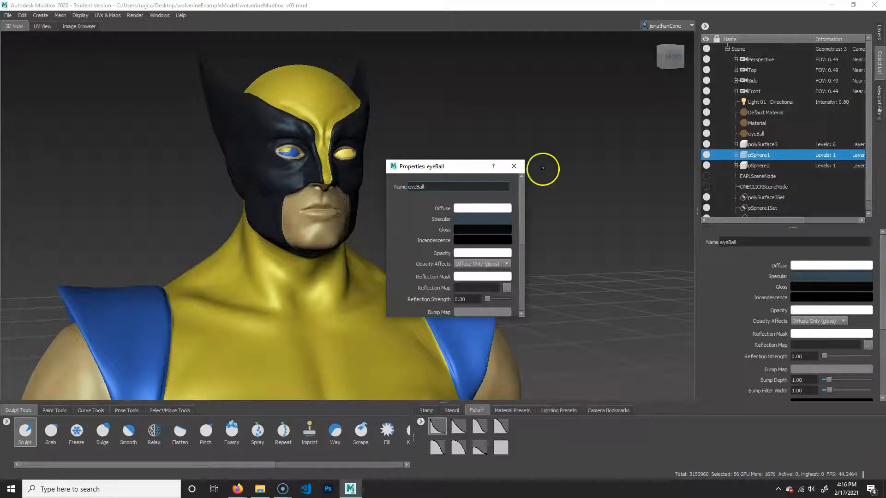
pyautogui.click(513, 166)
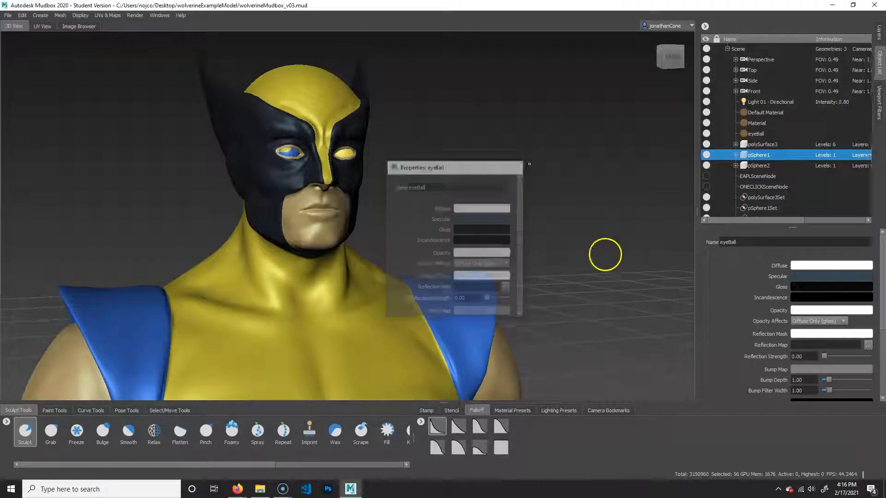
# Assign the existing eyeBall material to pSphere2
pyautogui.click(766, 166)
pyautogui.rightClick(767, 170)
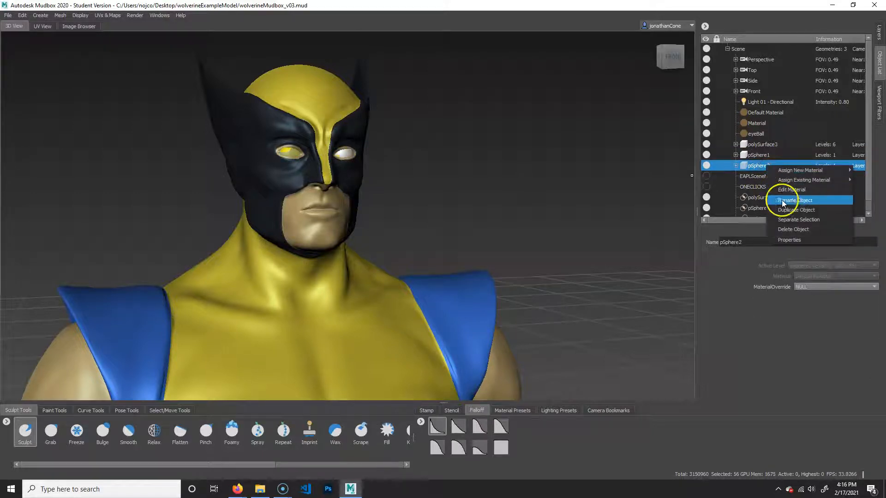
pyautogui.moveTo(799, 180)
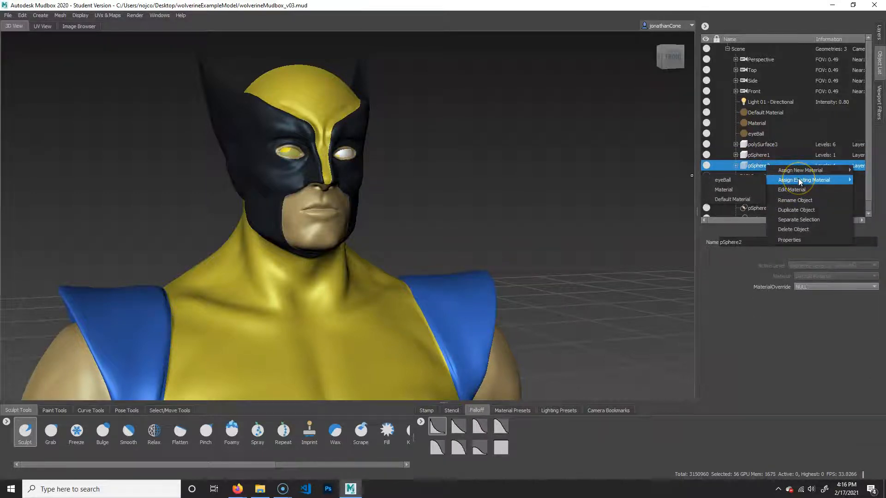
pyautogui.click(740, 180)
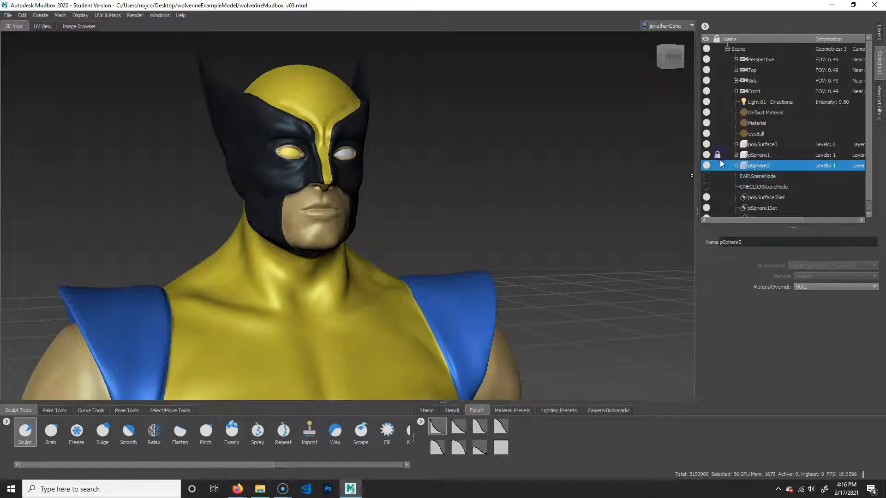
# Lock pSphere1 and pSphere2 again and leave no object highlighted by deselecting polySurface3
pyautogui.click(718, 165)
pyautogui.click(766, 144)
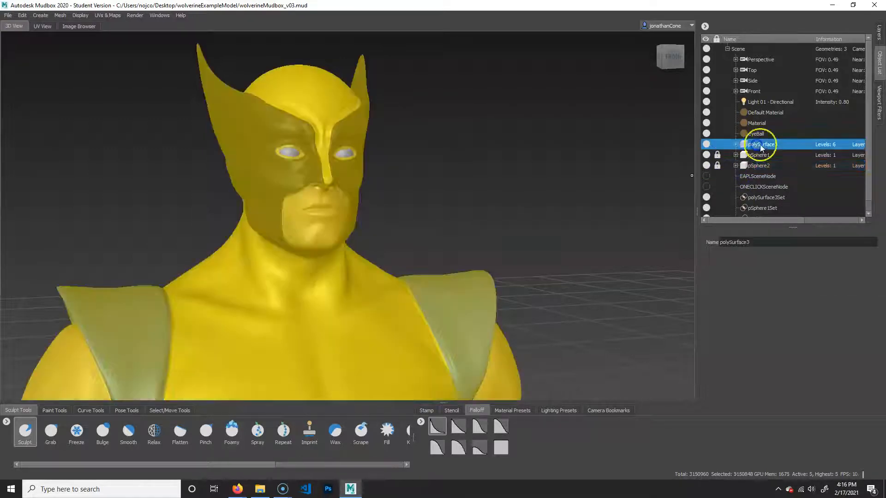
pyautogui.keyDown('ctrl'); pyautogui.click(763, 144); pyautogui.keyUp('ctrl')
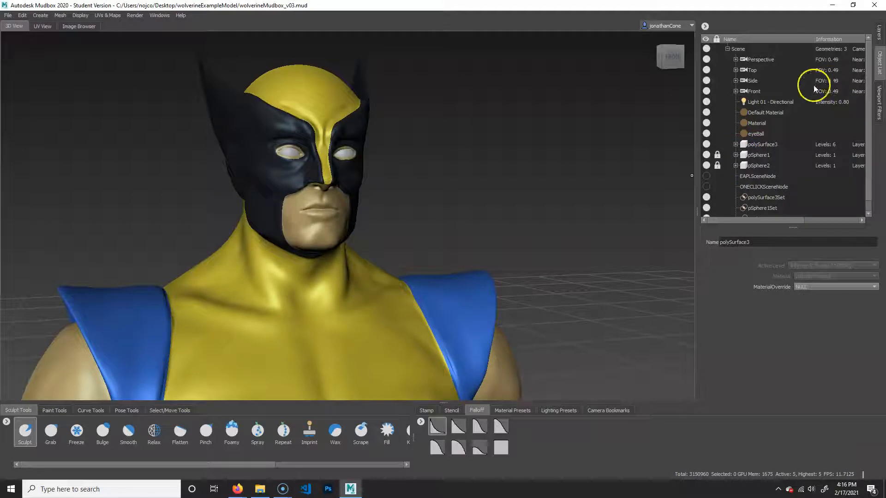
# Start carving the upper eye rim on the details layer with the Sculpt brush, inverted, at size 0.30
pyautogui.click(880, 36)
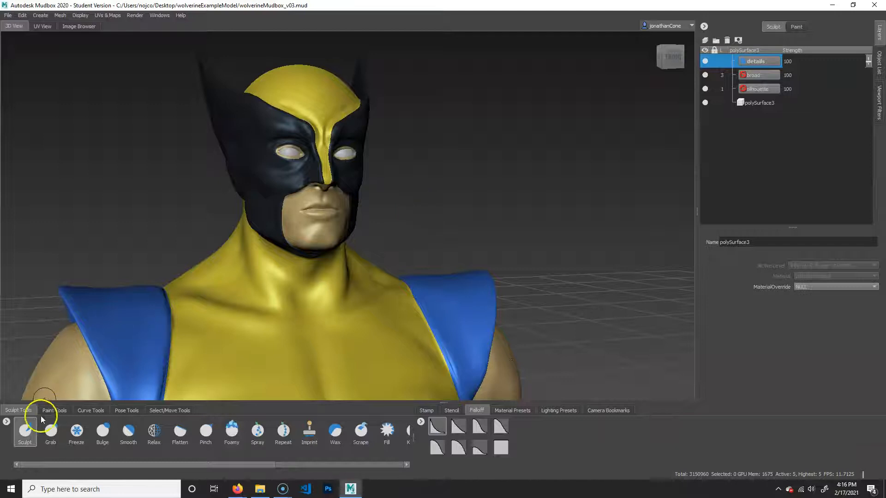
pyautogui.click(25, 433)
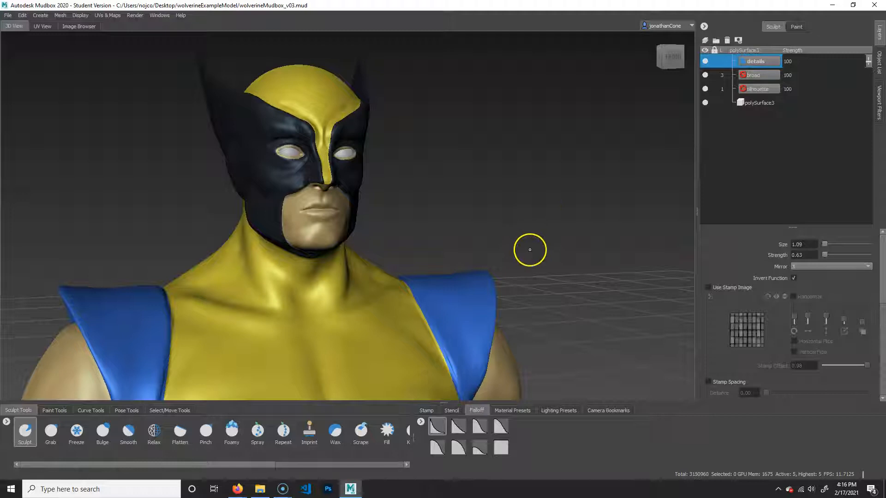
pyautogui.keyDown('alt'); pyautogui.moveTo(549, 263); pyautogui.dragTo(431, 234); pyautogui.keyUp('alt')
pyautogui.keyDown('alt'); pyautogui.moveTo(431, 233); pyautogui.dragTo(555, 255, button='right'); pyautogui.keyUp('alt')
pyautogui.moveTo(555, 255)
pyautogui.keyDown('alt'); pyautogui.mouseDown()
pyautogui.moveTo(580, 270)
pyautogui.moveTo(568, 263)
pyautogui.mouseUp(); pyautogui.keyUp('alt')
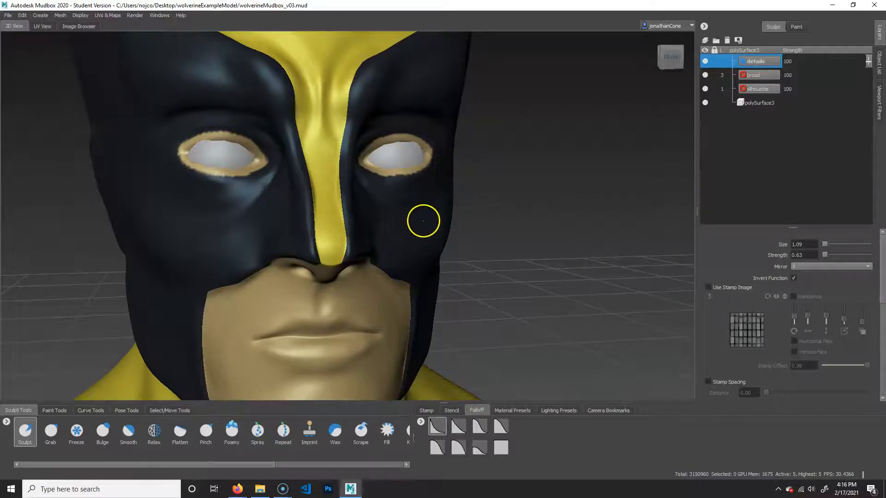
pyautogui.keyDown('alt'); pyautogui.moveTo(435, 191); pyautogui.dragTo(417, 215, button='middle'); pyautogui.keyUp('alt')
pyautogui.keyDown('alt'); pyautogui.moveTo(417, 216); pyautogui.dragTo(451, 204, button='right'); pyautogui.keyUp('alt')
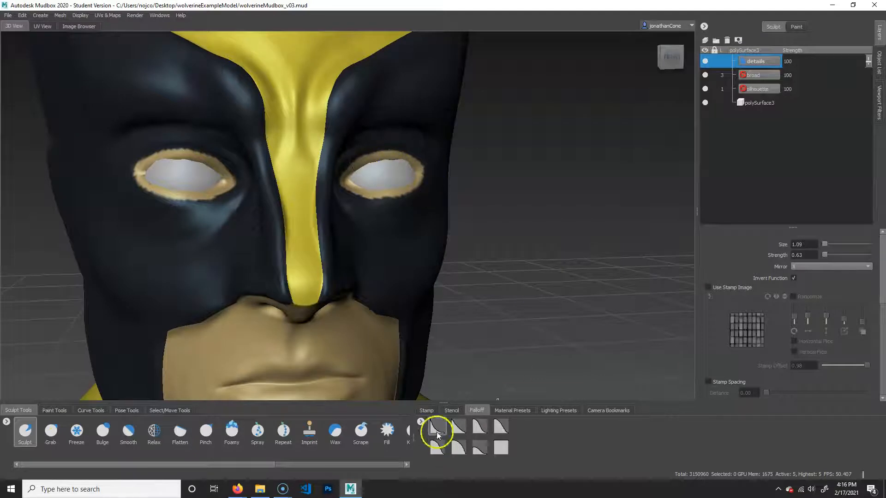
pyautogui.moveTo(391, 179)
pyautogui.mouseDown()
pyautogui.moveTo(366, 180)
pyautogui.moveTo(367, 154)
pyautogui.moveTo(383, 151)
pyautogui.mouseUp()
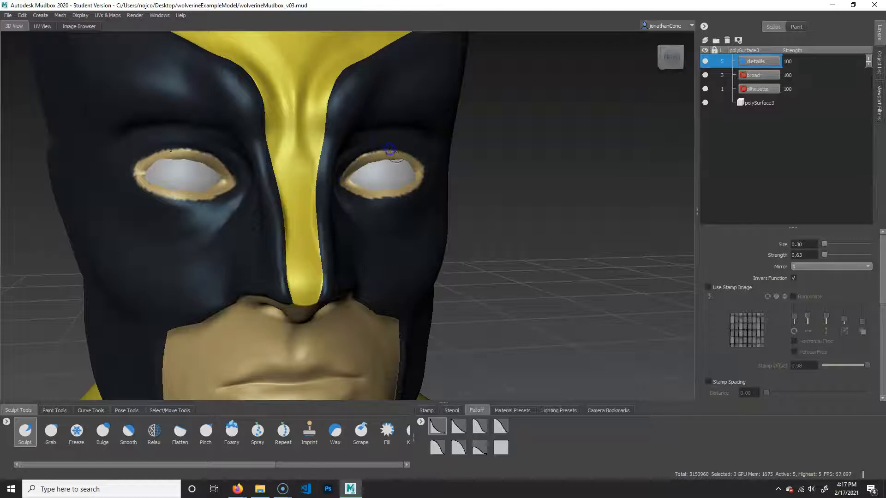
pyautogui.moveTo(239, 320)
pyautogui.mouseDown()
pyautogui.moveTo(206, 360)
pyautogui.moveTo(208, 378)
pyautogui.mouseUp()
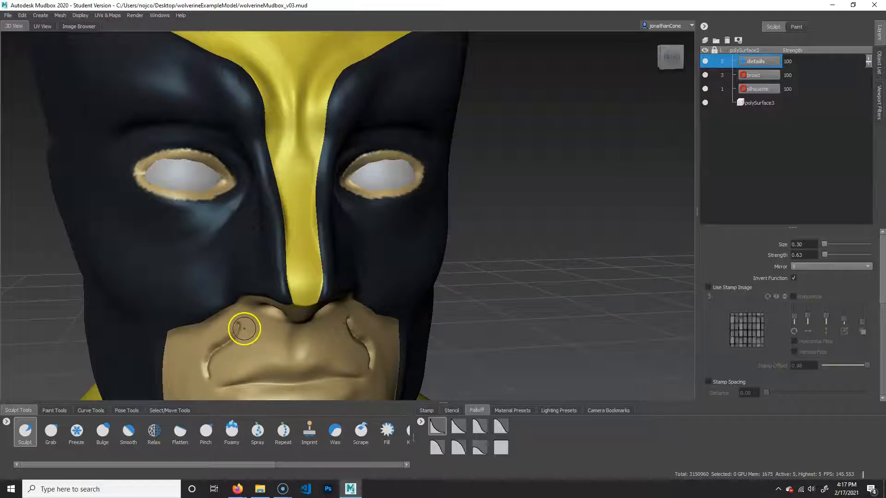
pyautogui.hotkey('ctrl', 'z')
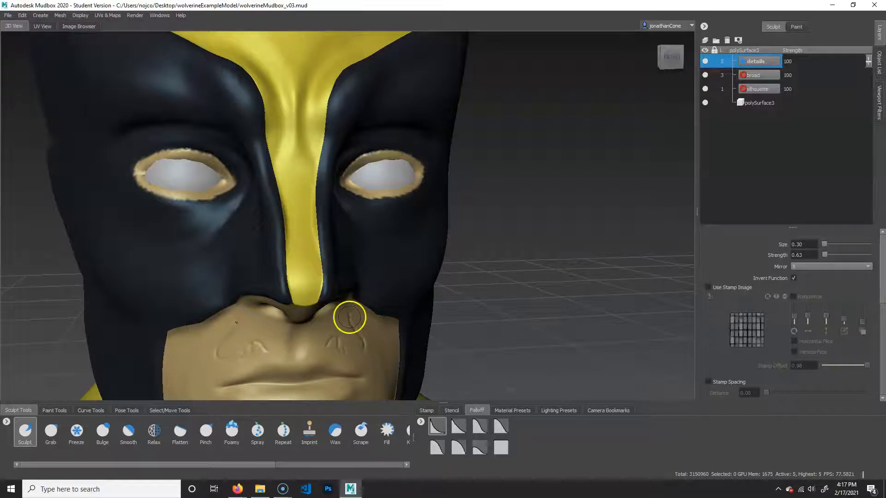
pyautogui.moveTo(276, 340)
pyautogui.mouseDown()
pyautogui.moveTo(263, 336)
pyautogui.moveTo(210, 361)
pyautogui.mouseUp()
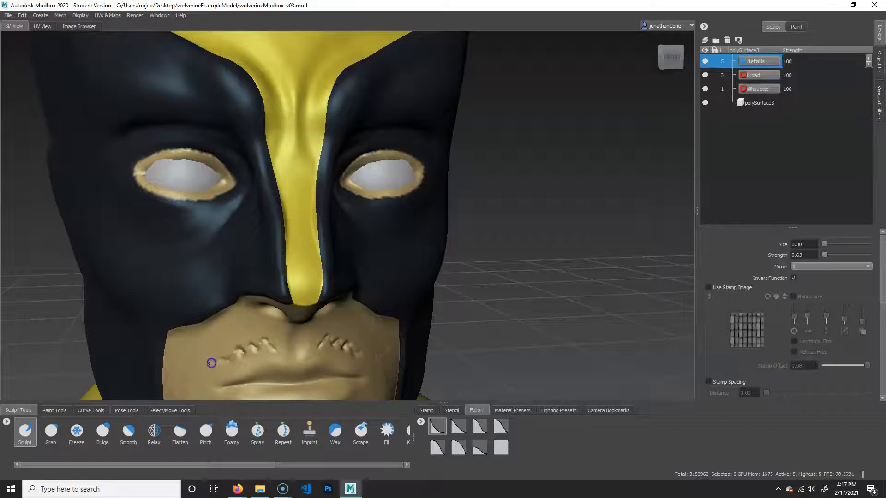
pyautogui.hotkey('ctrl', 'z')
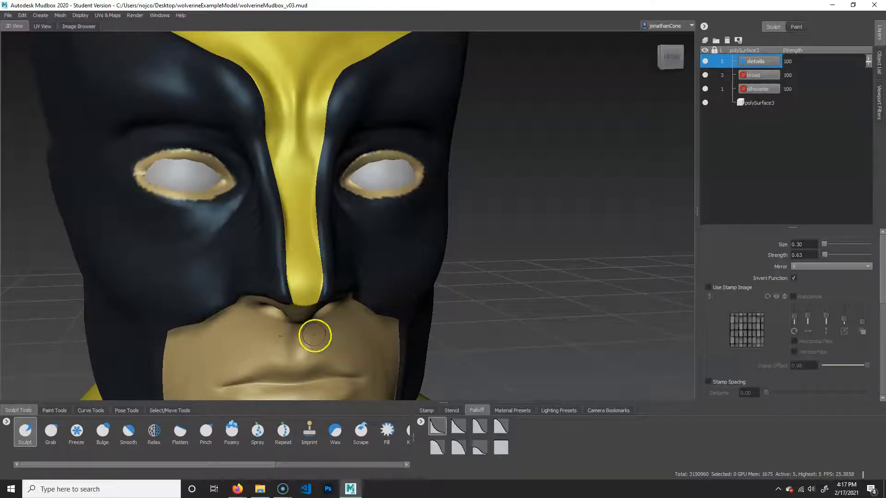
# Carve around the upper and lower eye rims with the Sculpt brush, smooth them, and undo the last upper-rim stroke
pyautogui.moveTo(342, 177)
pyautogui.mouseDown()
pyautogui.moveTo(347, 167)
pyautogui.moveTo(410, 154)
pyautogui.moveTo(387, 149)
pyautogui.moveTo(422, 166)
pyautogui.mouseUp()
pyautogui.moveTo(408, 155); pyautogui.dragTo(425, 168)
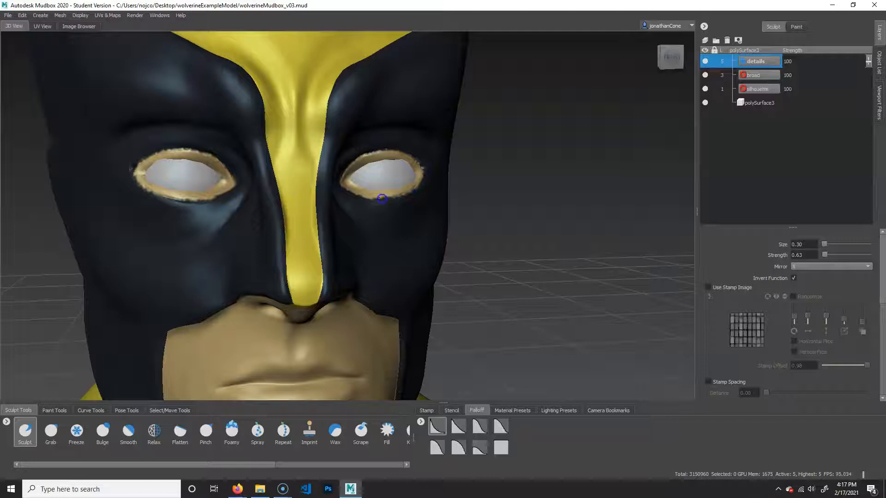
pyautogui.moveTo(344, 186); pyautogui.dragTo(347, 184)
pyautogui.keyDown('shift'); pyautogui.moveTo(415, 188); pyautogui.dragTo(419, 166); pyautogui.keyUp('shift')
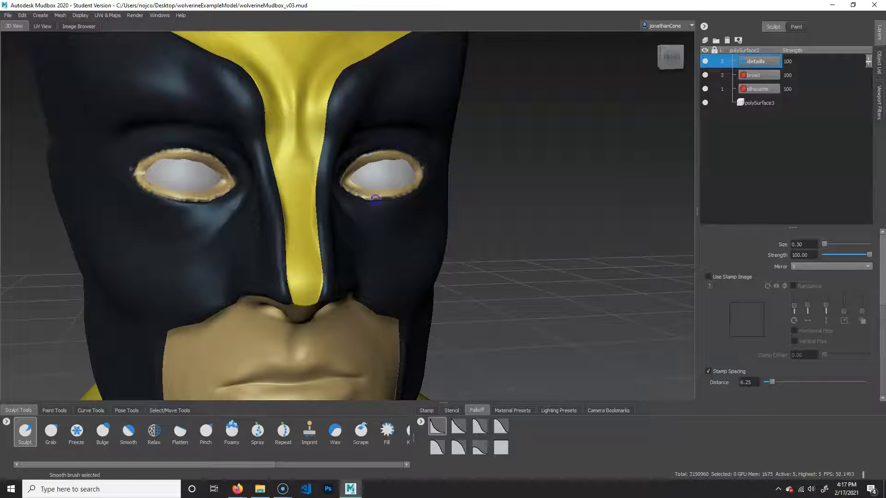
pyautogui.keyDown('shift'); pyautogui.moveTo(424, 175); pyautogui.dragTo(425, 169); pyautogui.keyUp('shift')
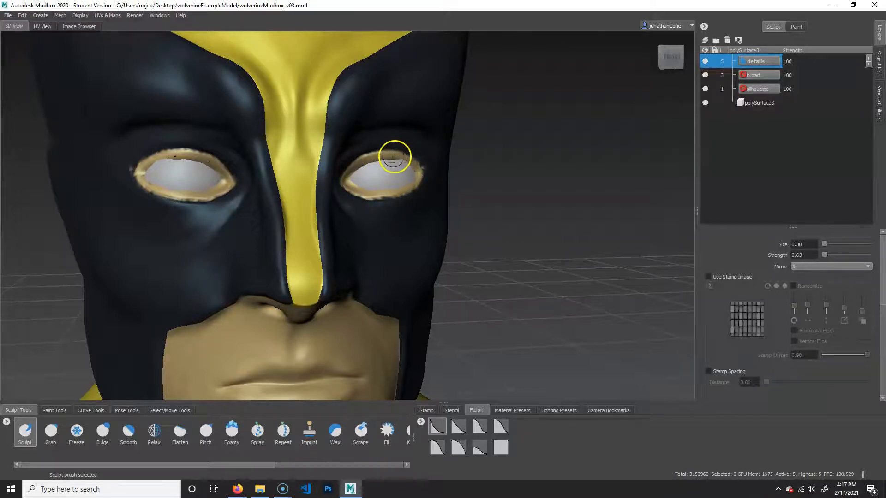
pyautogui.moveTo(398, 158); pyautogui.dragTo(353, 169)
pyautogui.hotkey('ctrl', 'z')
# Build up the eyelid rims with the Bulge brush at size 0.59 and strength 0.39, and smooth the strokes
pyautogui.click(103, 436)
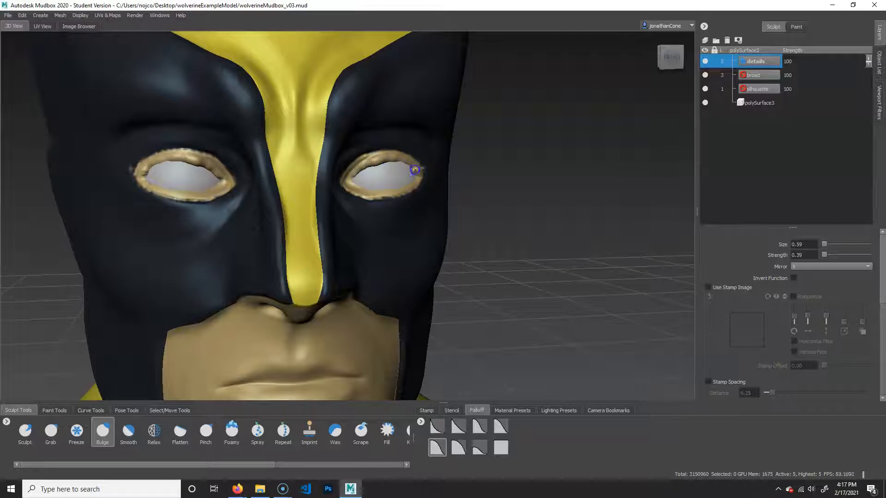
pyautogui.press('shift')
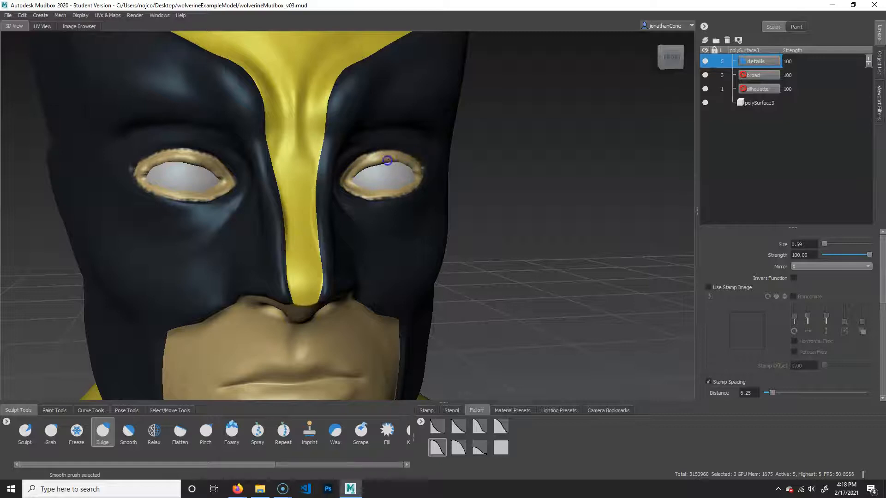
pyautogui.moveTo(406, 159)
pyautogui.keyDown('shift'); pyautogui.mouseDown()
pyautogui.moveTo(417, 170)
pyautogui.moveTo(388, 193)
pyautogui.mouseUp(); pyautogui.keyUp('shift')
pyautogui.keyDown('shift'); pyautogui.moveTo(400, 190); pyautogui.dragTo(408, 178); pyautogui.keyUp('shift')
pyautogui.moveTo(347, 154); pyautogui.dragTo(341, 156)
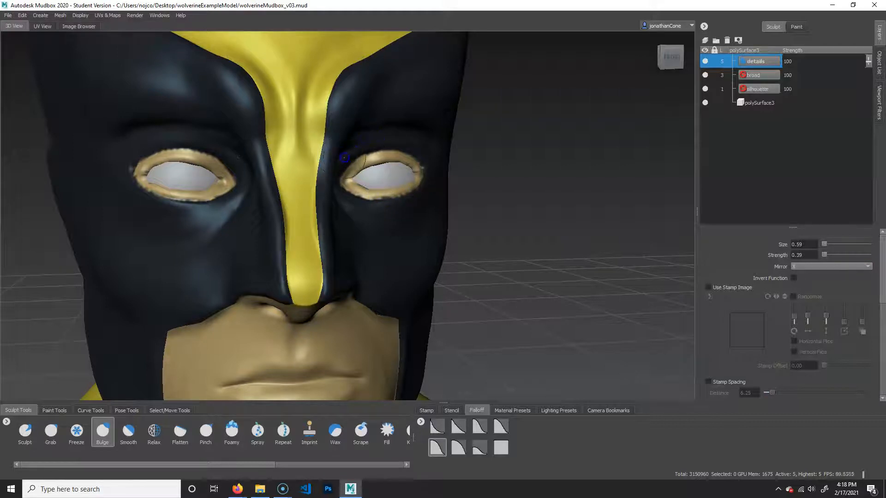
pyautogui.press('shift')
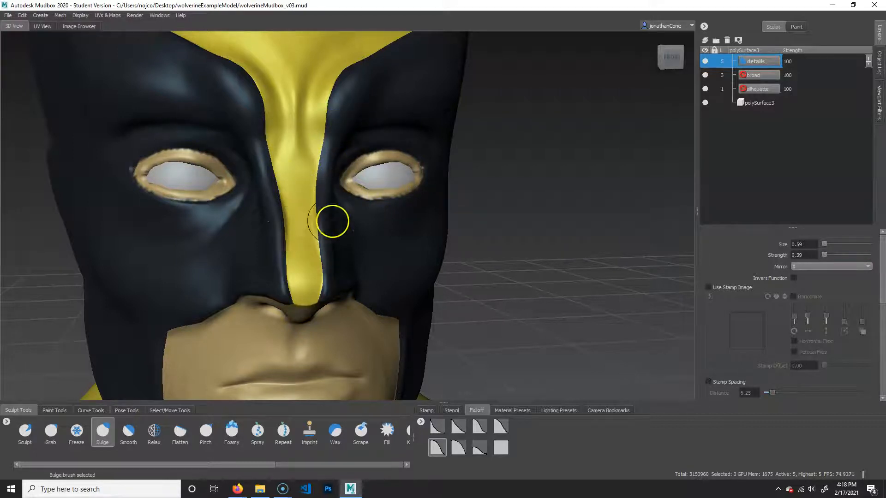
# Bulge the mask surface under and around the outer corner of the eyes and smooth the under-eye folds
pyautogui.moveTo(411, 245)
pyautogui.keyDown('alt'); pyautogui.mouseDown()
pyautogui.moveTo(422, 238)
pyautogui.moveTo(409, 192)
pyautogui.moveTo(369, 198)
pyautogui.mouseUp(); pyautogui.keyUp('alt')
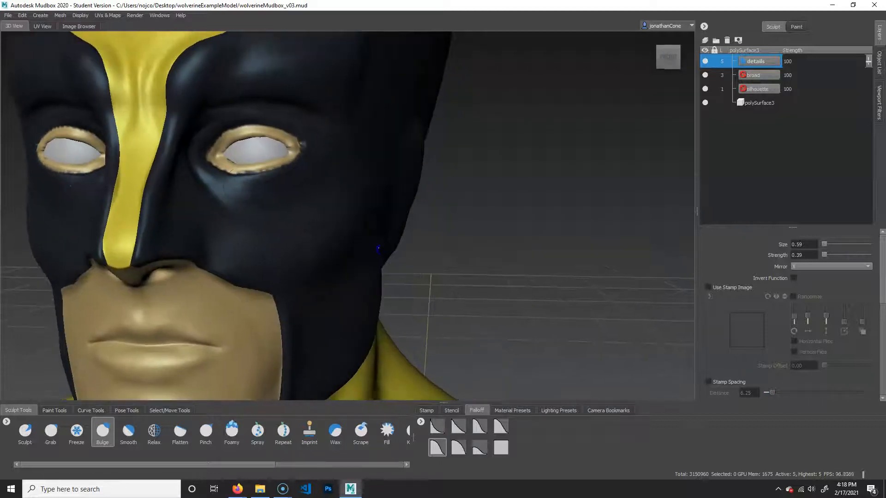
pyautogui.keyDown('shift'); pyautogui.moveTo(264, 217); pyautogui.dragTo(215, 185); pyautogui.keyUp('shift')
pyautogui.moveTo(353, 253)
pyautogui.keyDown('alt'); pyautogui.mouseDown()
pyautogui.moveTo(375, 221)
pyautogui.moveTo(346, 233)
pyautogui.moveTo(339, 194)
pyautogui.mouseUp(); pyautogui.keyUp('alt')
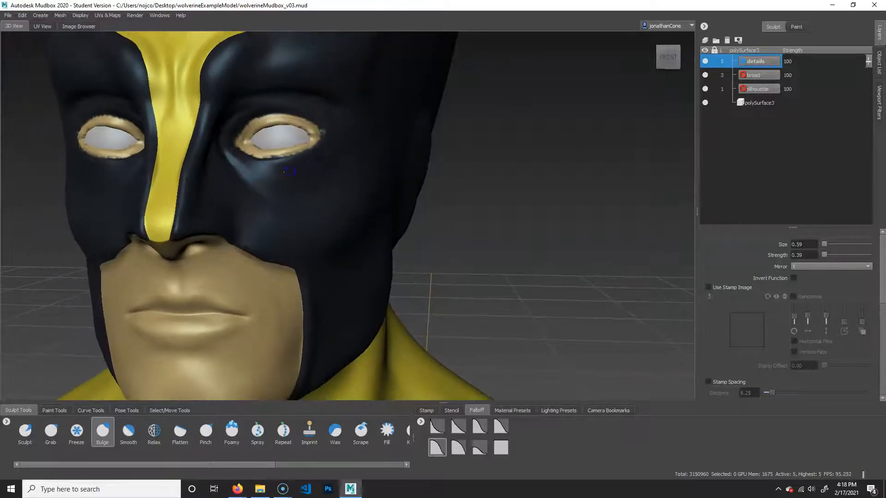
pyautogui.moveTo(329, 145); pyautogui.dragTo(328, 148)
pyautogui.press('shift')
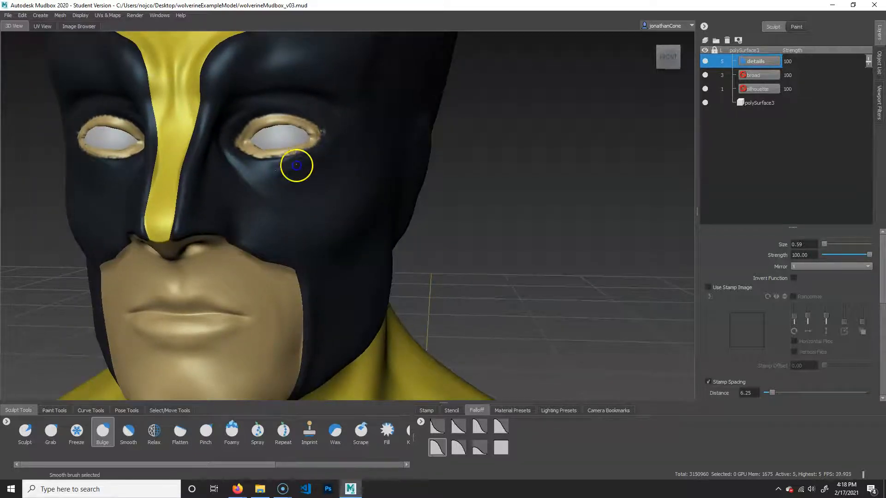
pyautogui.keyDown('shift'); pyautogui.moveTo(256, 136); pyautogui.dragTo(249, 171); pyautogui.keyUp('shift')
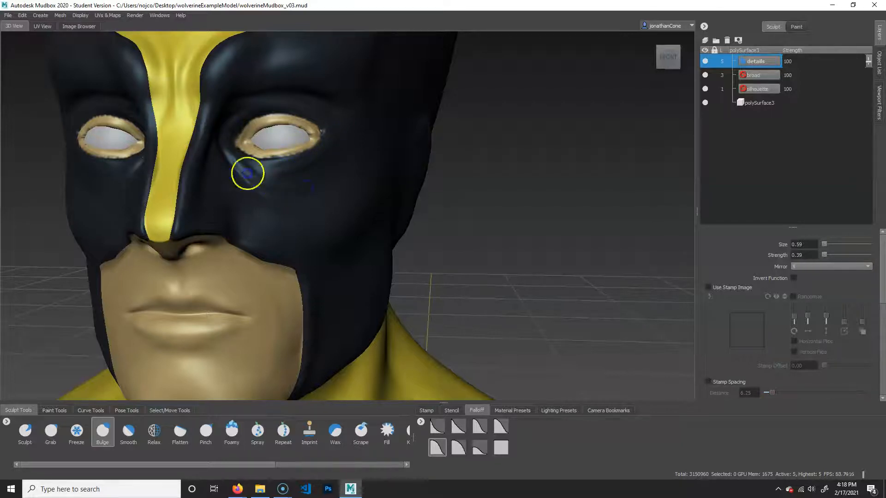
pyautogui.press('shift')
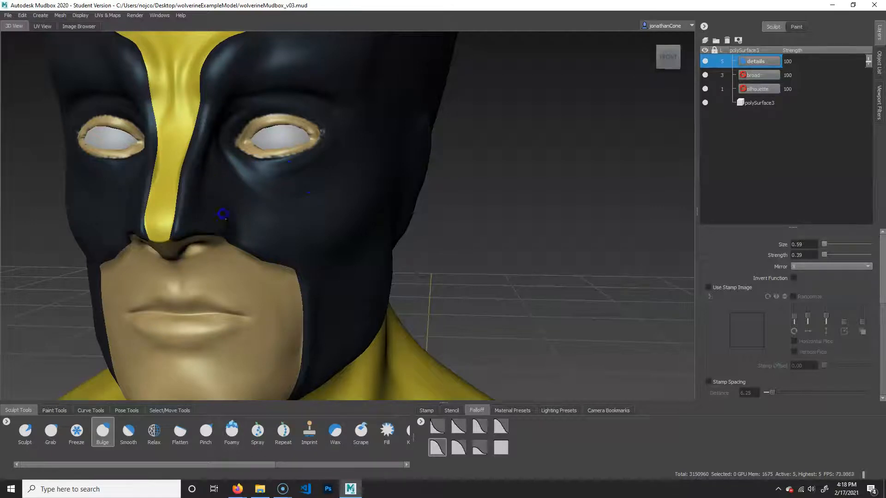
# Build up and smooth the mask's creases beside the nose, enlarging the Bulge brush to size 1.23
pyautogui.press('shift')
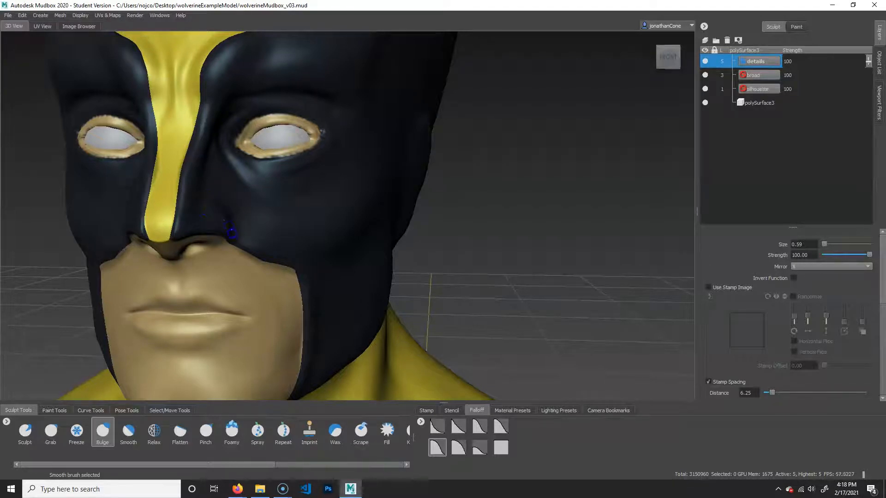
pyautogui.press('shift')
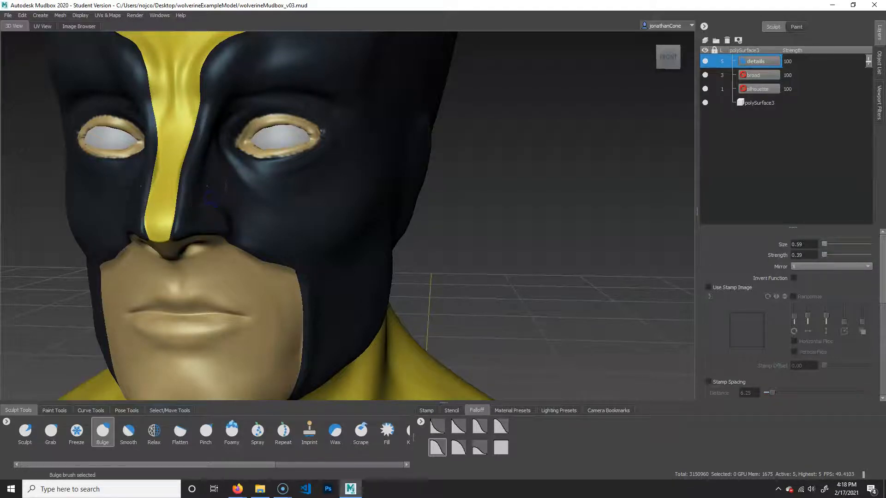
pyautogui.moveTo(211, 192); pyautogui.dragTo(218, 188)
pyautogui.press('shift')
pyautogui.press('shift')
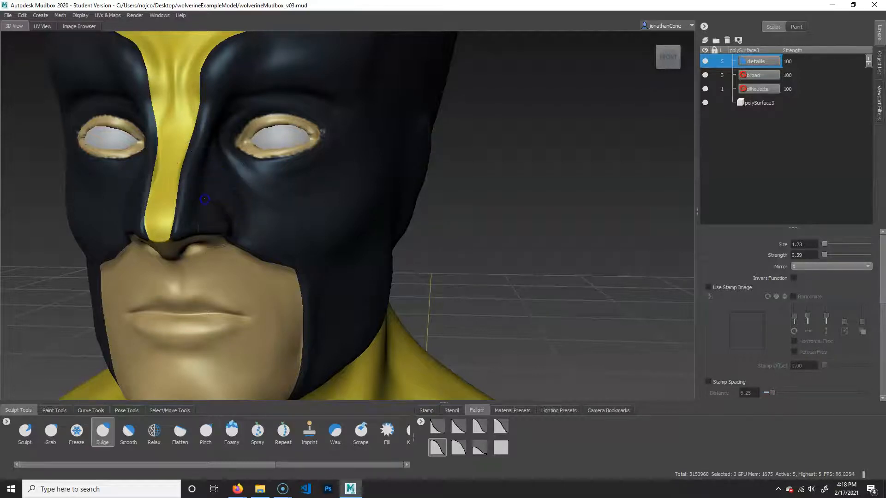
pyautogui.press('shift')
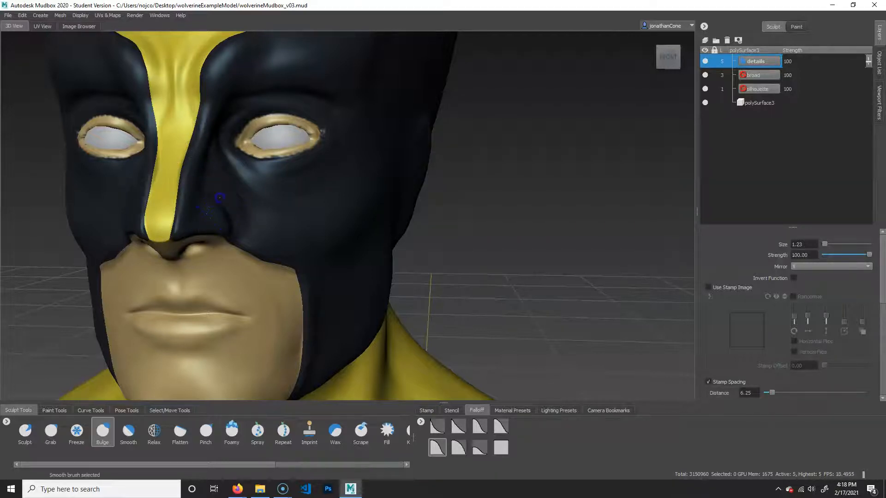
# Bulge the cheek folds running from beside the nose down past the mouth and smooth them
pyautogui.moveTo(305, 197)
pyautogui.keyDown('alt'); pyautogui.mouseDown()
pyautogui.moveTo(281, 199)
pyautogui.moveTo(291, 203)
pyautogui.mouseUp(); pyautogui.keyUp('alt')
pyautogui.moveTo(338, 255)
pyautogui.keyDown('alt'); pyautogui.mouseDown()
pyautogui.moveTo(340, 223)
pyautogui.moveTo(325, 241)
pyautogui.mouseUp(); pyautogui.keyUp('alt')
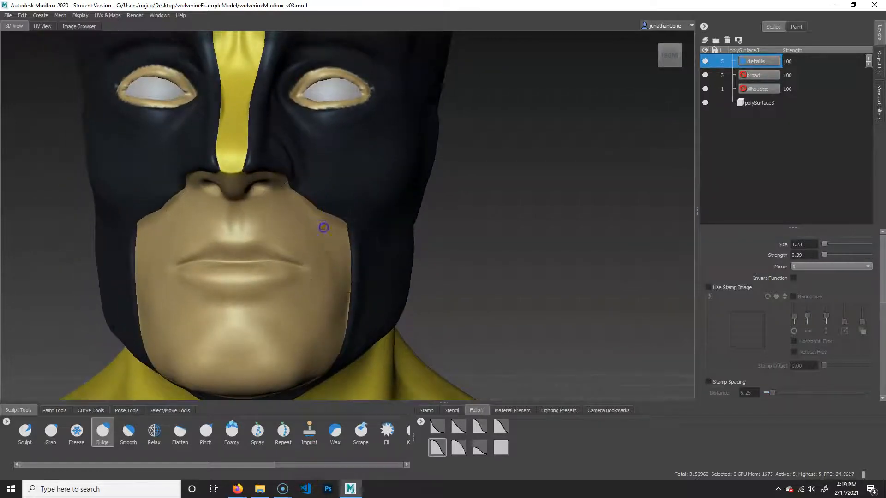
pyautogui.click(312, 209)
pyautogui.moveTo(323, 222)
pyautogui.keyDown('shift'); pyautogui.mouseDown()
pyautogui.moveTo(336, 270)
pyautogui.moveTo(340, 243)
pyautogui.moveTo(348, 282)
pyautogui.mouseUp(); pyautogui.keyUp('shift')
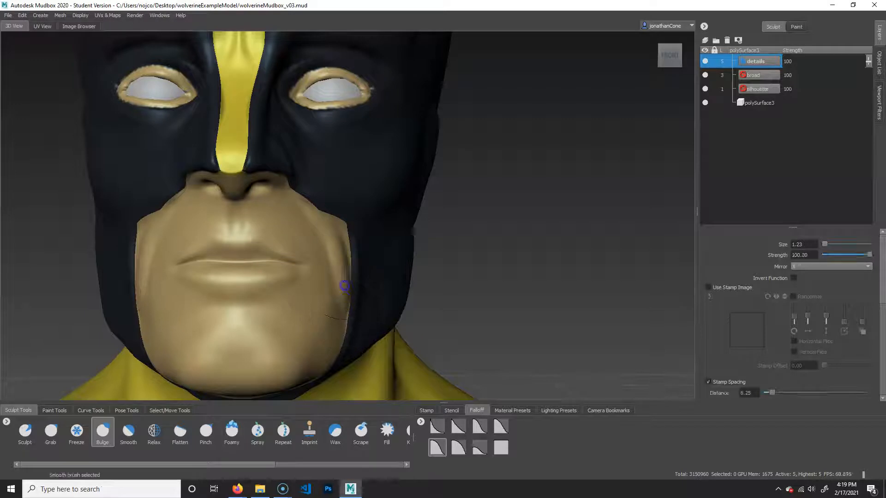
pyautogui.keyDown('shift'); pyautogui.moveTo(346, 288); pyautogui.dragTo(328, 236); pyautogui.keyUp('shift')
# Bulge the skin below the mouth corners beside the chin and blend it with the Smooth brush
pyautogui.moveTo(302, 305)
pyautogui.keyDown('alt'); pyautogui.mouseDown()
pyautogui.moveTo(312, 294)
pyautogui.moveTo(300, 297)
pyautogui.moveTo(332, 316)
pyautogui.moveTo(297, 300)
pyautogui.moveTo(274, 262)
pyautogui.mouseUp(); pyautogui.keyUp('alt')
pyautogui.keyDown('alt'); pyautogui.moveTo(272, 241); pyautogui.dragTo(272, 241, button='right'); pyautogui.keyUp('alt')
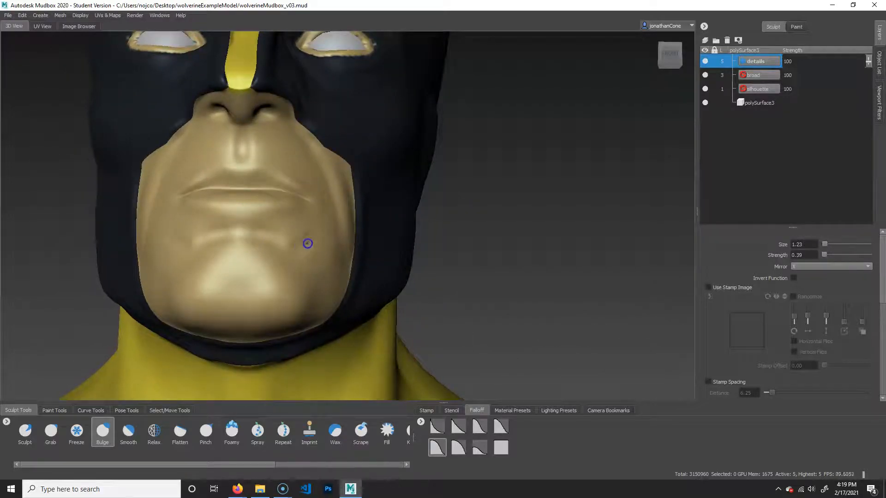
pyautogui.press('shift')
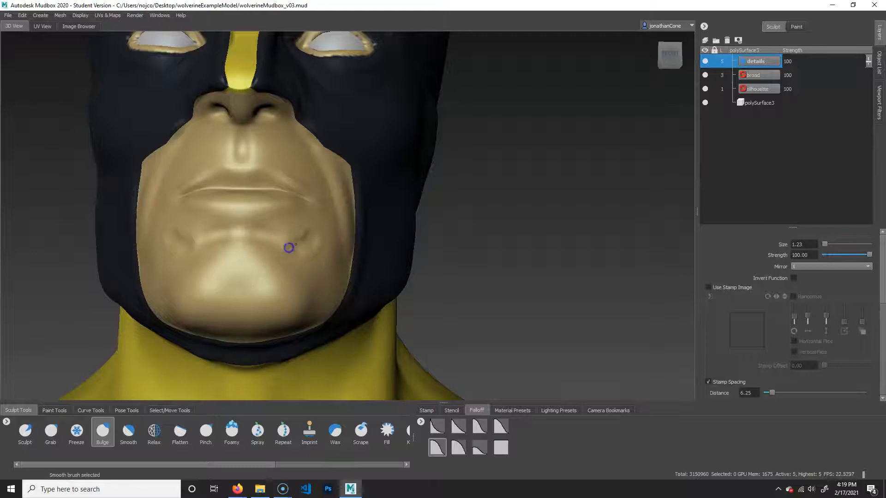
pyautogui.moveTo(210, 233)
pyautogui.keyDown('shift'); pyautogui.mouseDown()
pyautogui.moveTo(259, 206)
pyautogui.moveTo(189, 208)
pyautogui.mouseUp(); pyautogui.keyUp('shift')
# Fill out the lower lip with the Bulge brush and smooth it toward the mouth corners
pyautogui.keyDown('alt'); pyautogui.moveTo(264, 232); pyautogui.dragTo(295, 245); pyautogui.keyUp('alt')
pyautogui.keyDown('alt'); pyautogui.moveTo(284, 253); pyautogui.dragTo(304, 263, button='right'); pyautogui.keyUp('alt')
pyautogui.moveTo(362, 242)
pyautogui.mouseDown()
pyautogui.moveTo(243, 229)
pyautogui.moveTo(366, 239)
pyautogui.moveTo(281, 224)
pyautogui.mouseUp()
pyautogui.moveTo(392, 239)
pyautogui.keyDown('shift'); pyautogui.mouseDown()
pyautogui.moveTo(347, 244)
pyautogui.moveTo(301, 230)
pyautogui.mouseUp(); pyautogui.keyUp('shift')
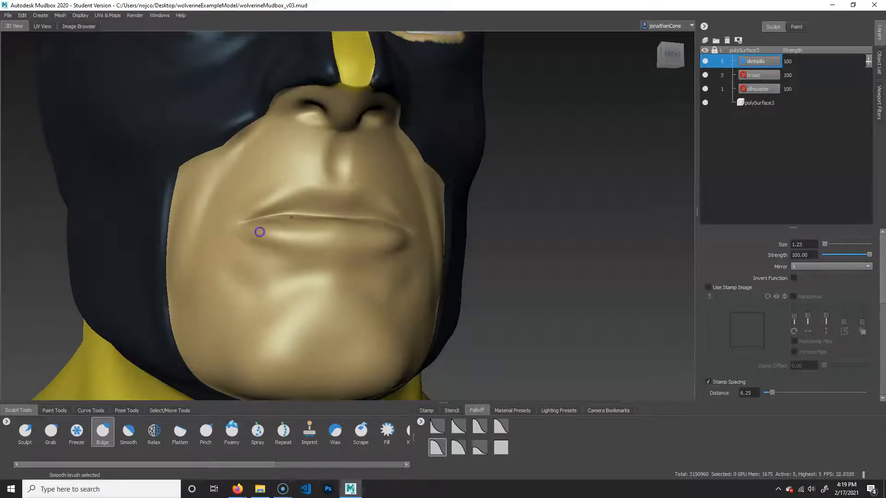
pyautogui.press('shift')
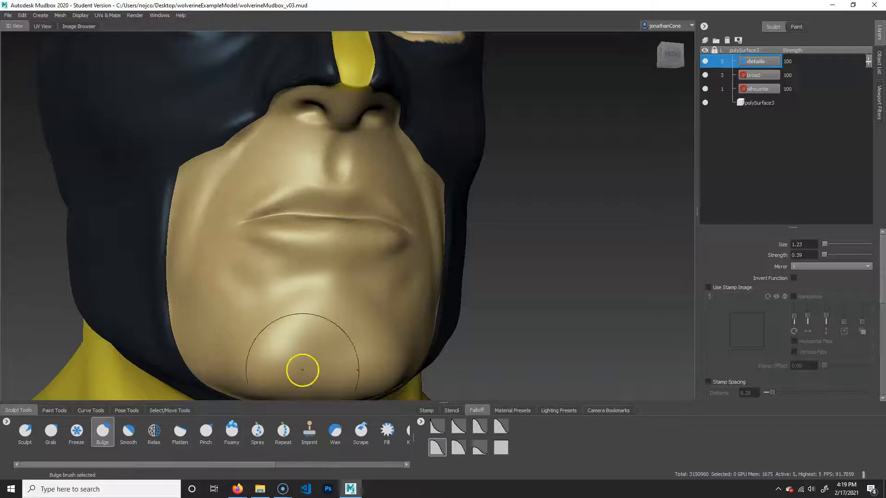
# Sharpen the lip edges with the Pinch brush at size 0.55 and Steady Stroke off, and smooth the lips
pyautogui.click(206, 431)
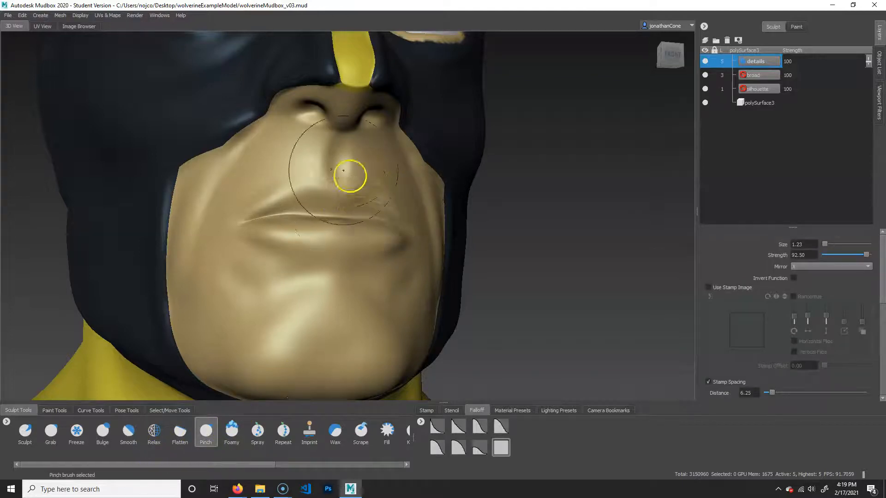
pyautogui.moveTo(331, 194); pyautogui.dragTo(303, 196)
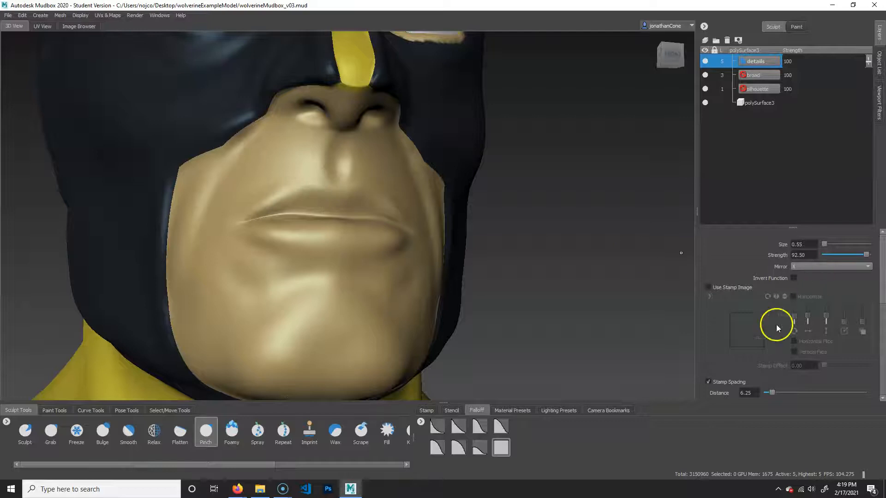
pyautogui.scroll(-5, 876, 292)
pyautogui.click(708, 337)
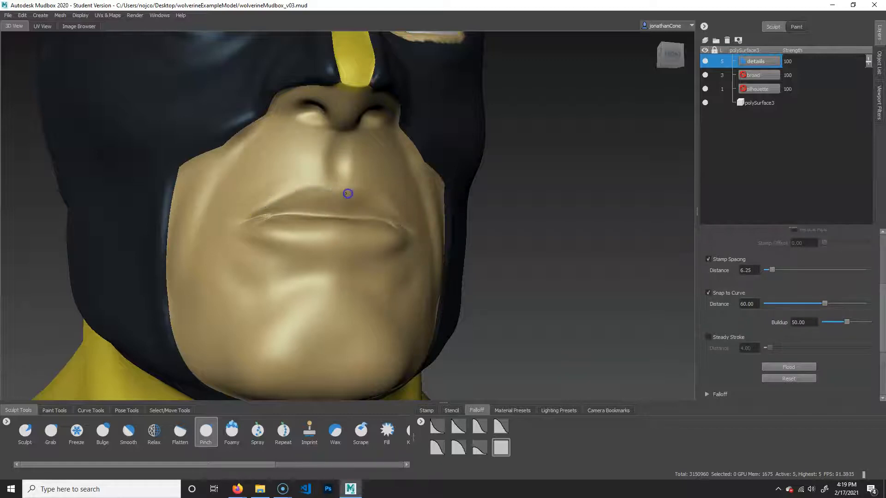
pyautogui.moveTo(319, 189)
pyautogui.keyDown('shift'); pyautogui.mouseDown()
pyautogui.moveTo(340, 214)
pyautogui.moveTo(357, 202)
pyautogui.moveTo(281, 203)
pyautogui.moveTo(324, 178)
pyautogui.moveTo(306, 204)
pyautogui.moveTo(281, 182)
pyautogui.moveTo(356, 179)
pyautogui.moveTo(304, 168)
pyautogui.moveTo(403, 198)
pyautogui.moveTo(385, 217)
pyautogui.moveTo(317, 219)
pyautogui.mouseUp(); pyautogui.keyUp('shift')
pyautogui.moveTo(375, 219)
pyautogui.keyDown('shift'); pyautogui.mouseDown()
pyautogui.moveTo(309, 217)
pyautogui.moveTo(316, 227)
pyautogui.mouseUp(); pyautogui.keyUp('shift')
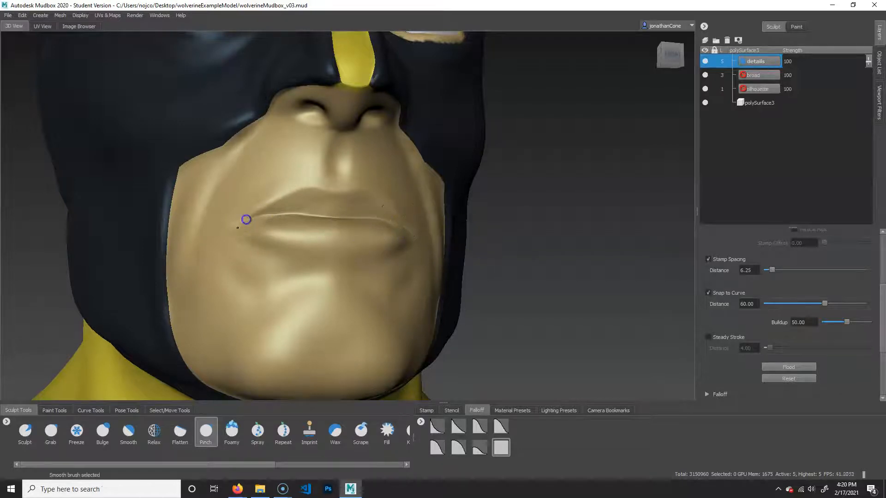
# Bulge the skin above the upper lip's corner and push in the area just below the lower lip, smoothing the transition
pyautogui.click(103, 431)
pyautogui.moveTo(269, 189); pyautogui.dragTo(292, 190)
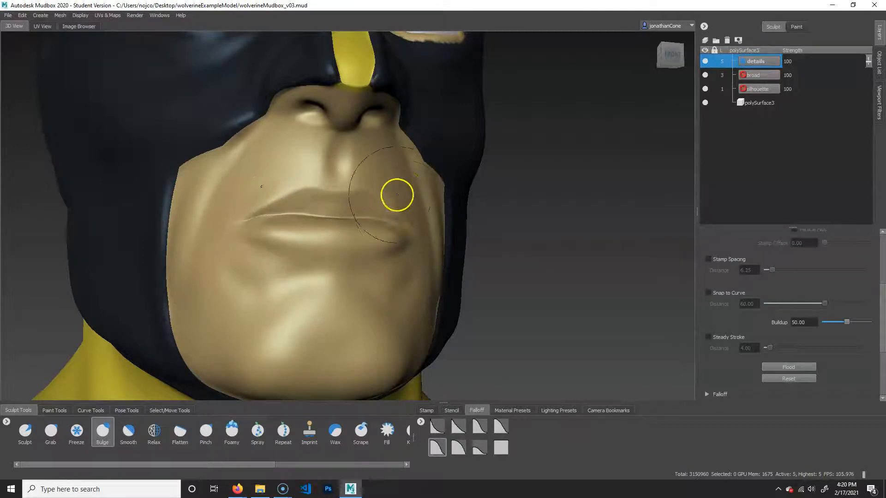
pyautogui.keyDown('alt'); pyautogui.moveTo(433, 234); pyautogui.dragTo(340, 230, button='right'); pyautogui.keyUp('alt')
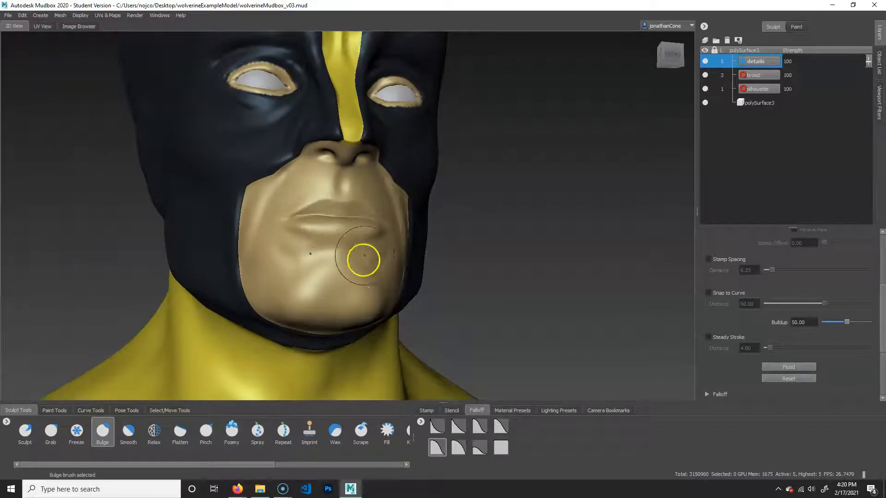
pyautogui.moveTo(385, 257)
pyautogui.keyDown('alt'); pyautogui.mouseDown()
pyautogui.moveTo(442, 271)
pyautogui.moveTo(464, 303)
pyautogui.mouseUp(); pyautogui.keyUp('alt')
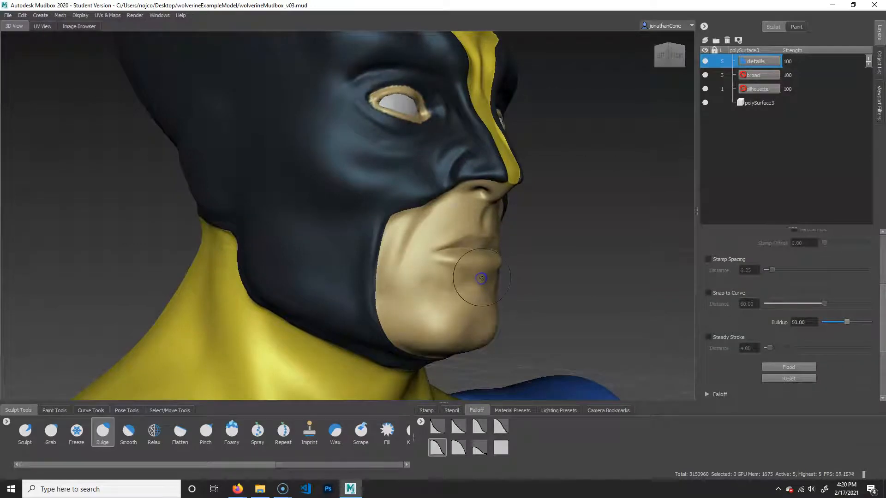
pyautogui.moveTo(479, 276)
pyautogui.keyDown('ctrl'); pyautogui.mouseDown()
pyautogui.moveTo(464, 273)
pyautogui.moveTo(477, 282)
pyautogui.mouseUp(); pyautogui.keyUp('ctrl')
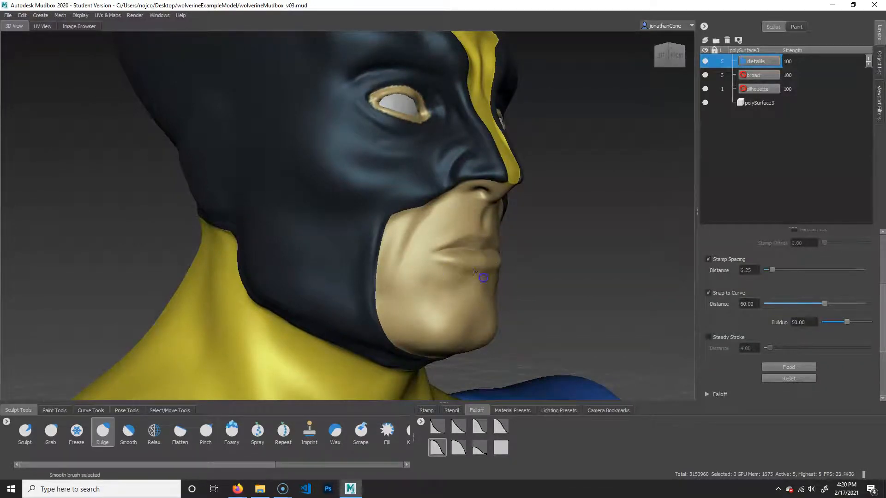
# Smooth the centre of the upper lip, shape the philtrum below the nose with the Bulge brush and blend it
pyautogui.moveTo(476, 310)
pyautogui.keyDown('alt'); pyautogui.mouseDown()
pyautogui.moveTo(352, 277)
pyautogui.moveTo(281, 296)
pyautogui.moveTo(322, 249)
pyautogui.mouseUp(); pyautogui.keyUp('alt')
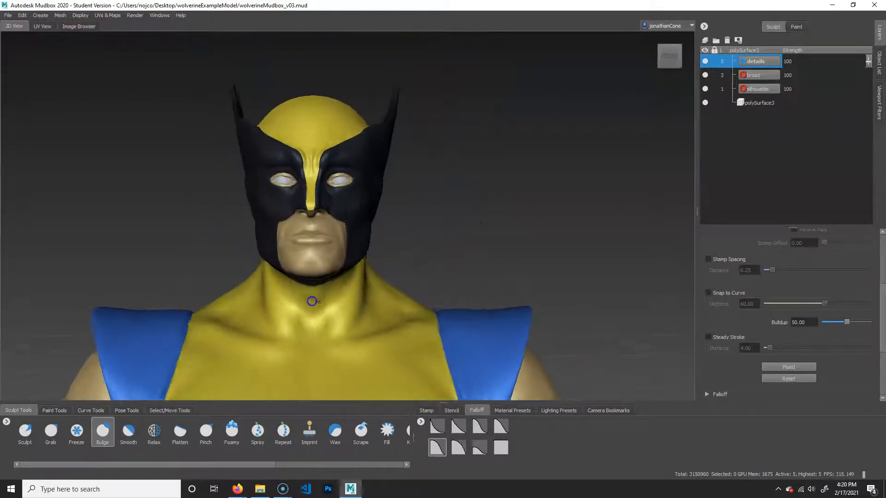
pyautogui.keyDown('alt'); pyautogui.moveTo(296, 280); pyautogui.dragTo(584, 296, button='right'); pyautogui.keyUp('alt')
pyautogui.keyDown('shift'); pyautogui.moveTo(300, 289); pyautogui.dragTo(286, 287); pyautogui.keyUp('shift')
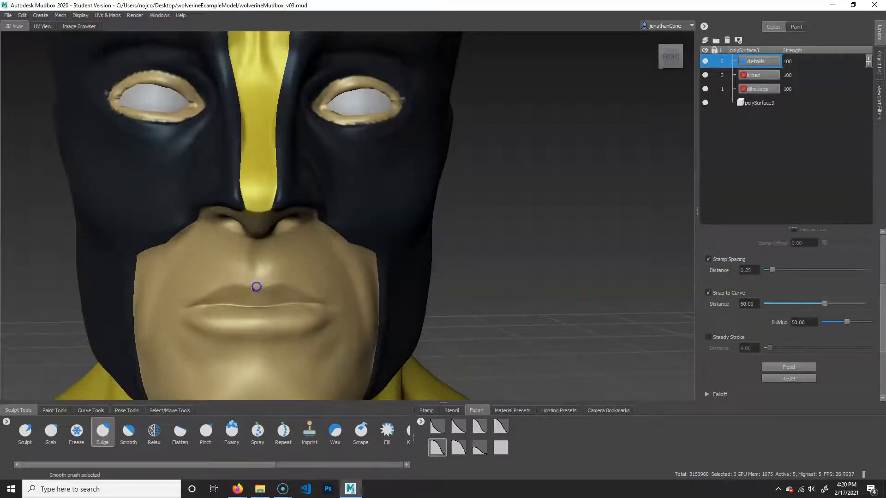
pyautogui.keyDown('alt'); pyautogui.moveTo(349, 295); pyautogui.dragTo(369, 316); pyautogui.keyUp('alt')
pyautogui.keyDown('alt'); pyautogui.moveTo(369, 316); pyautogui.dragTo(318, 278, button='right'); pyautogui.keyUp('alt')
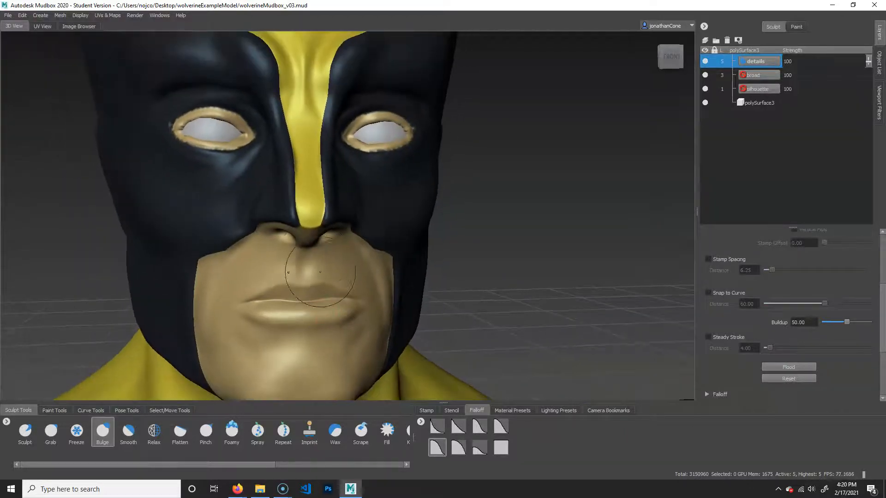
pyautogui.moveTo(318, 279)
pyautogui.mouseDown()
pyautogui.moveTo(321, 257)
pyautogui.moveTo(325, 286)
pyautogui.mouseUp()
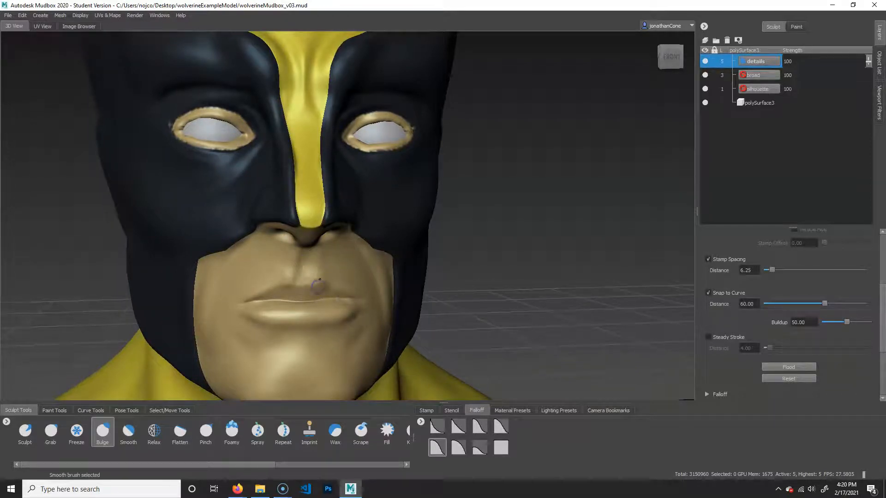
# Examine the side of the torso between the belt and the underarm
pyautogui.keyDown('alt'); pyautogui.moveTo(517, 297); pyautogui.dragTo(388, 233, button='right'); pyautogui.keyUp('alt')
pyautogui.keyDown('alt'); pyautogui.moveTo(479, 326); pyautogui.dragTo(440, 372); pyautogui.keyUp('alt')
pyautogui.keyDown('alt'); pyautogui.moveTo(440, 346); pyautogui.dragTo(411, 267, button='middle'); pyautogui.keyUp('alt')
pyautogui.keyDown('alt'); pyautogui.moveTo(439, 302); pyautogui.dragTo(420, 308); pyautogui.keyUp('alt')
pyautogui.keyDown('alt'); pyautogui.moveTo(423, 307); pyautogui.dragTo(480, 324, button='right'); pyautogui.keyUp('alt')
pyautogui.keyDown('alt'); pyautogui.moveTo(475, 356); pyautogui.dragTo(492, 272, button='middle'); pyautogui.keyUp('alt')
pyautogui.keyDown('alt'); pyautogui.moveTo(492, 316); pyautogui.dragTo(433, 284); pyautogui.keyUp('alt')
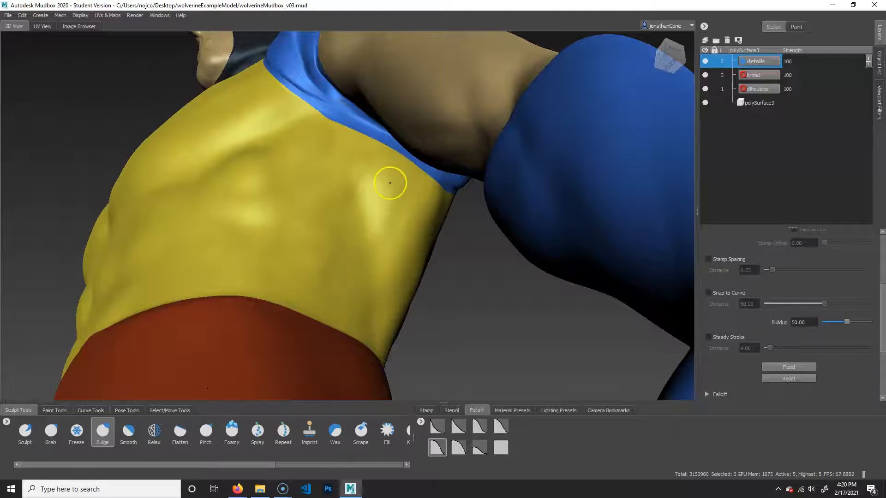
# Flatten the model to UV space and bring its yellow and skin-coloured shells into view
pyautogui.click(107, 15)
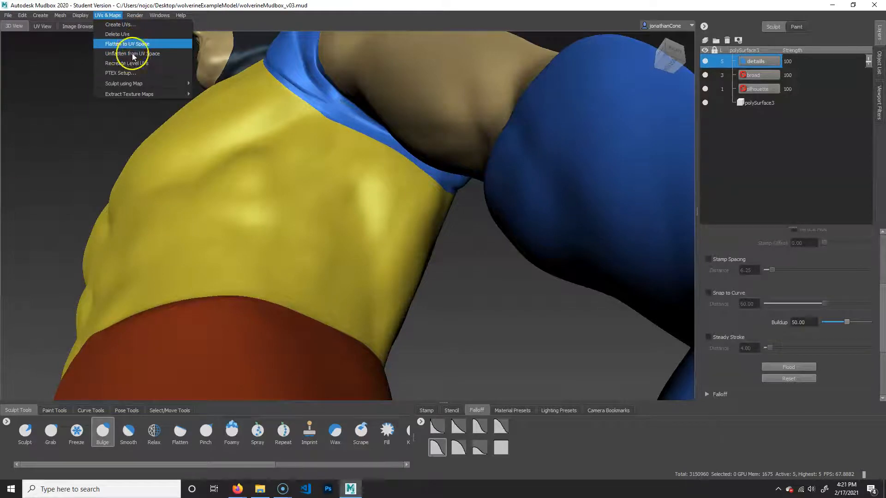
pyautogui.click(134, 44)
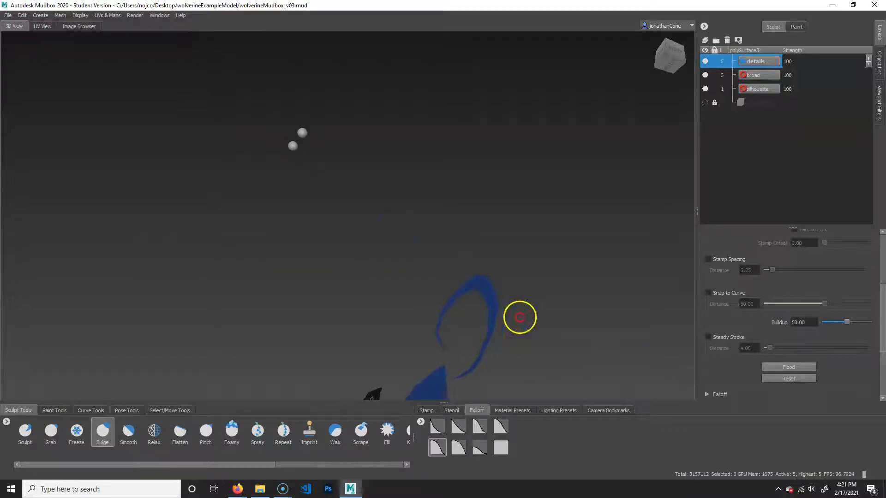
pyautogui.keyDown('alt'); pyautogui.moveTo(492, 206); pyautogui.dragTo(482, 278); pyautogui.keyUp('alt')
pyautogui.keyDown('alt'); pyautogui.moveTo(483, 278); pyautogui.dragTo(510, 220, button='middle'); pyautogui.keyUp('alt')
pyautogui.moveTo(509, 220)
pyautogui.keyDown('alt'); pyautogui.mouseDown(button='right')
pyautogui.moveTo(404, 275)
pyautogui.moveTo(394, 271)
pyautogui.moveTo(459, 279)
pyautogui.moveTo(512, 265)
pyautogui.mouseUp(button='right'); pyautogui.keyUp('alt')
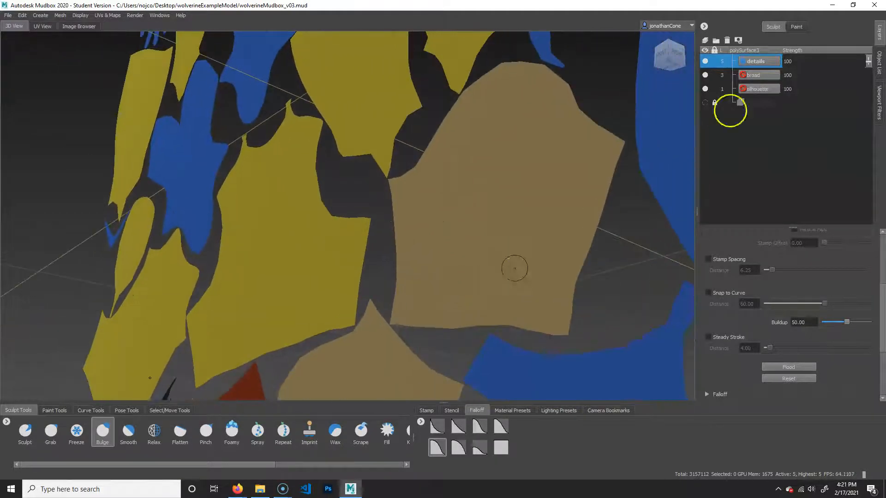
# Create a Diffuse paint layer named markers with size 2048 and PNG [8 bit, RGBA] format
pyautogui.click(796, 27)
pyautogui.click(705, 40)
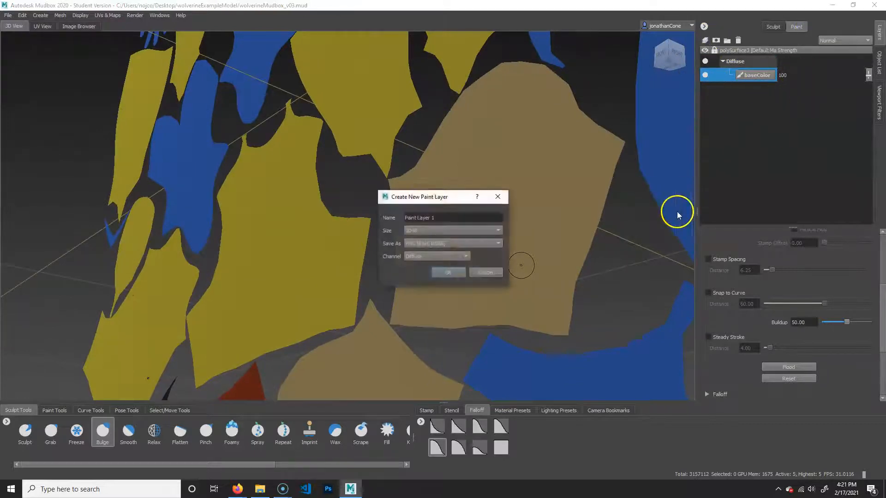
pyautogui.tripleClick(435, 218)
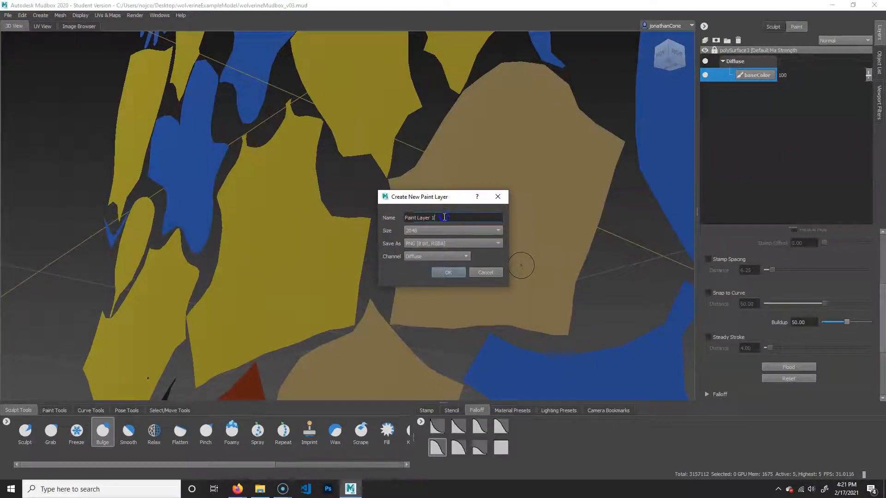
pyautogui.write('shadows')
pyautogui.press('Return')
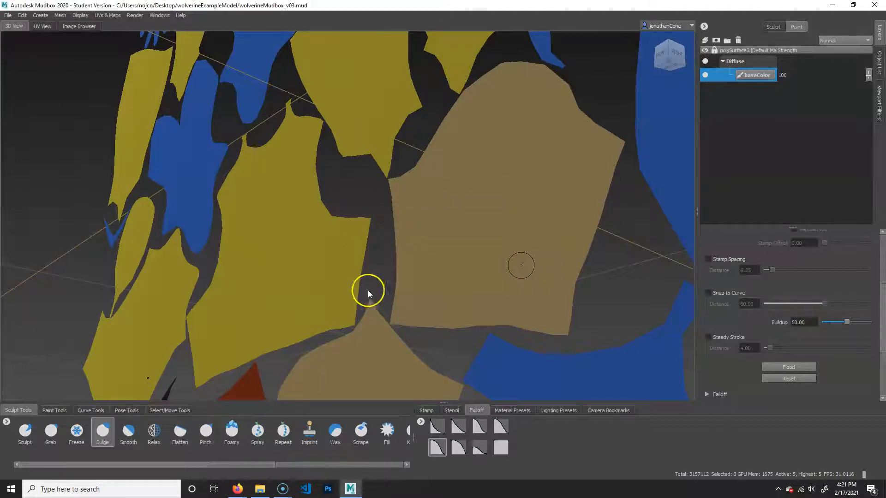
# Set the Paint Brush color to a dark olive version of the yellow sampled from the costume
pyautogui.click(70, 409)
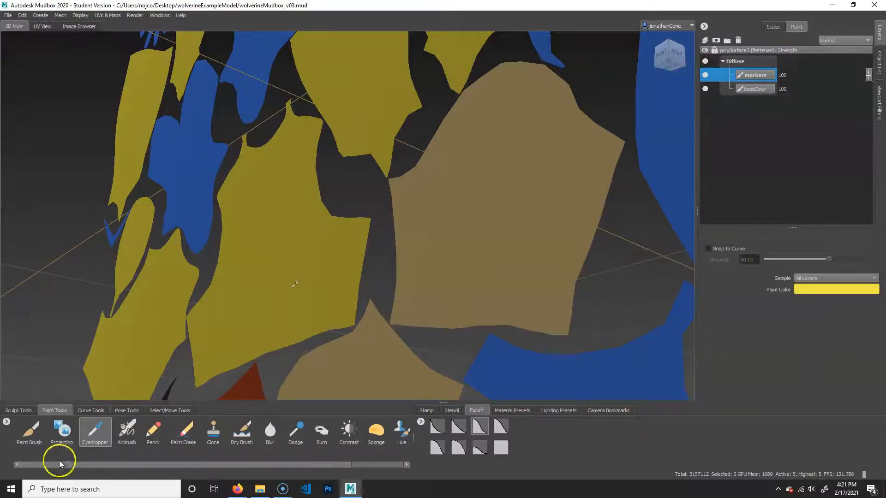
pyautogui.click(36, 439)
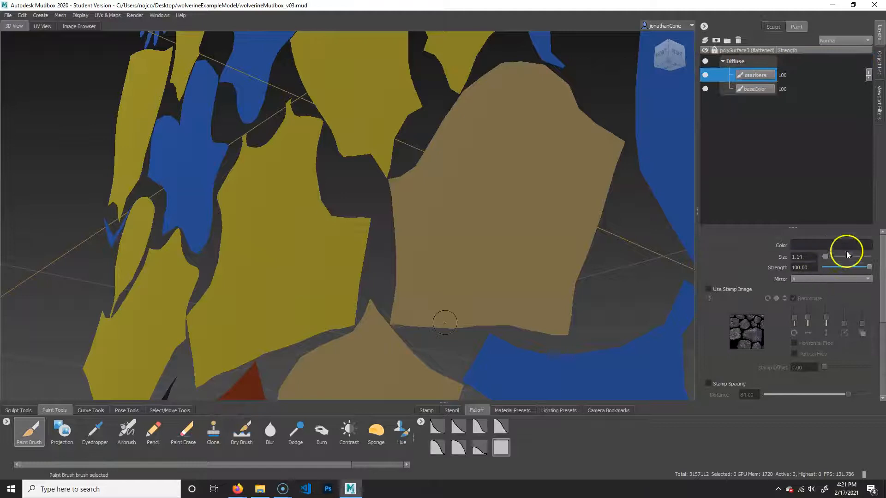
pyautogui.press('c')
pyautogui.click(331, 259)
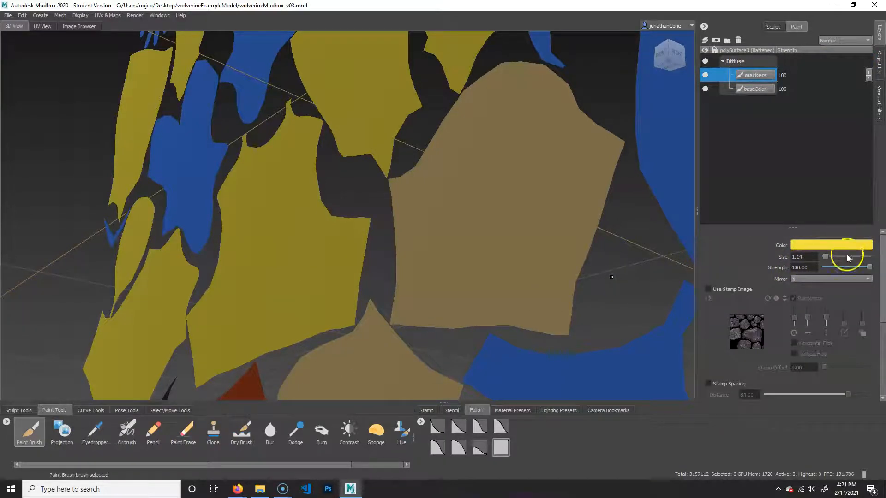
pyautogui.click(844, 245)
pyautogui.click(518, 451)
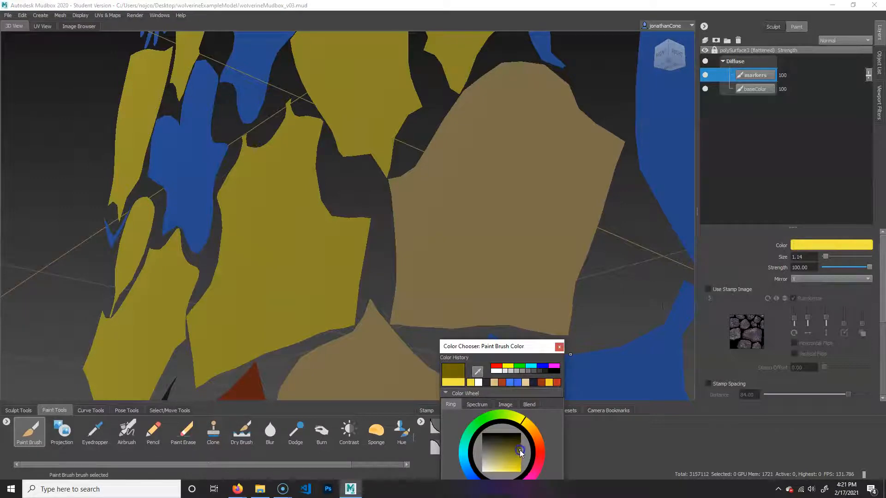
pyautogui.click(559, 347)
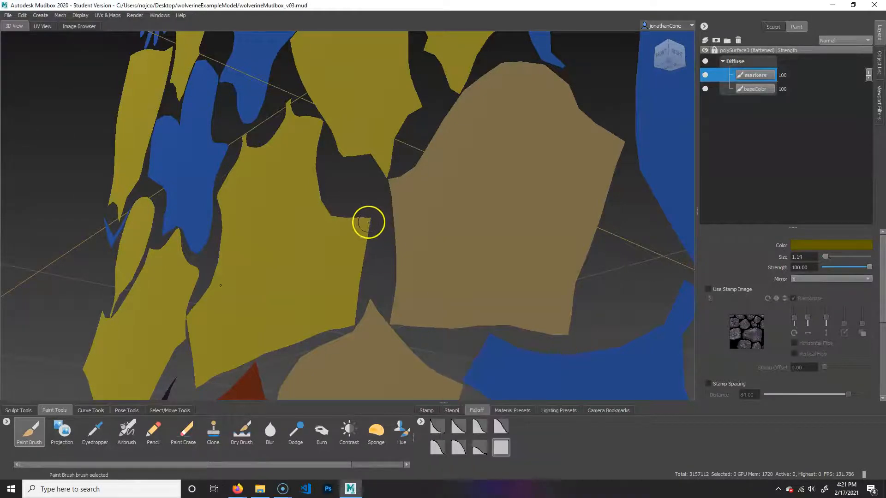
# Turn mirroring off and paint dark marks along the lower side edges of the yellow torso shell with brush size 0.28
pyautogui.click(807, 279)
pyautogui.click(806, 267)
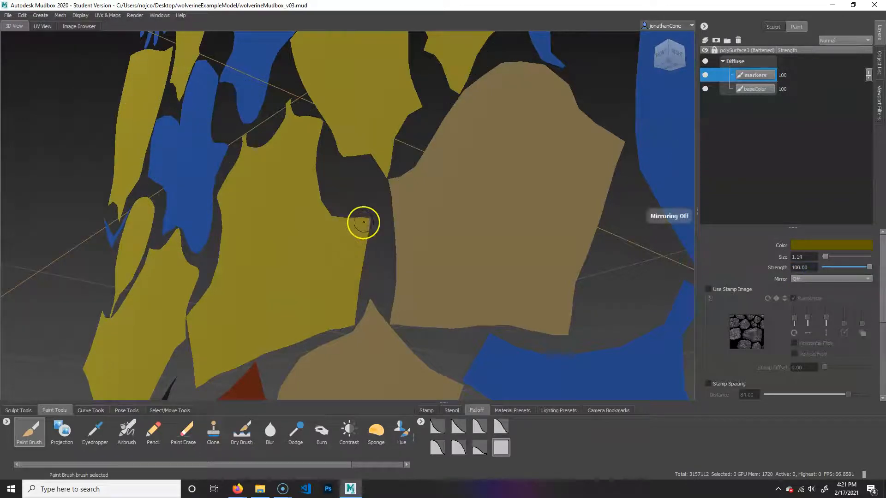
pyautogui.moveTo(373, 204); pyautogui.dragTo(363, 226)
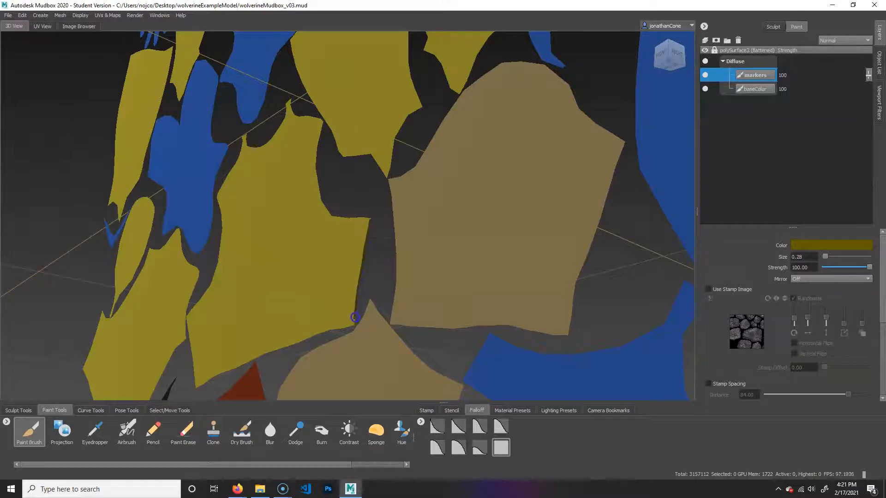
pyautogui.moveTo(374, 237)
pyautogui.keyDown('alt'); pyautogui.mouseDown()
pyautogui.moveTo(283, 352)
pyautogui.moveTo(417, 310)
pyautogui.mouseUp(); pyautogui.keyUp('alt')
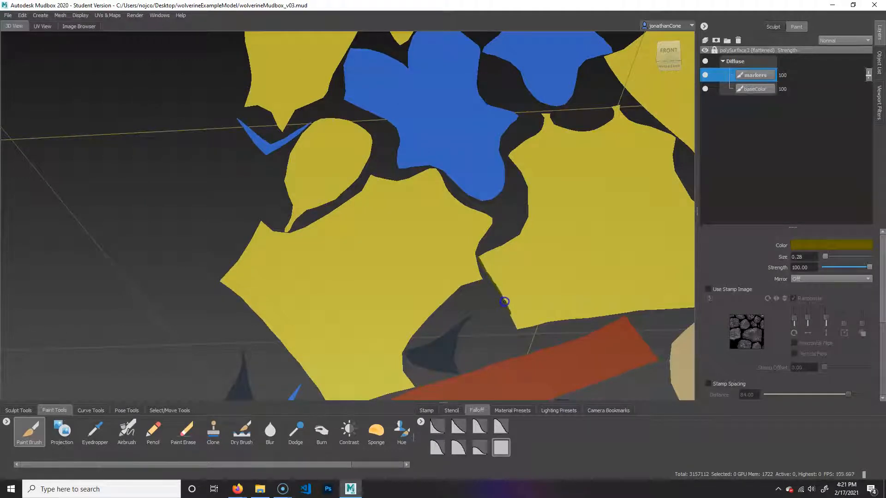
pyautogui.moveTo(575, 275)
pyautogui.keyDown('alt'); pyautogui.mouseDown(button='right')
pyautogui.moveTo(461, 303)
pyautogui.moveTo(321, 279)
pyautogui.mouseUp(button='right'); pyautogui.keyUp('alt')
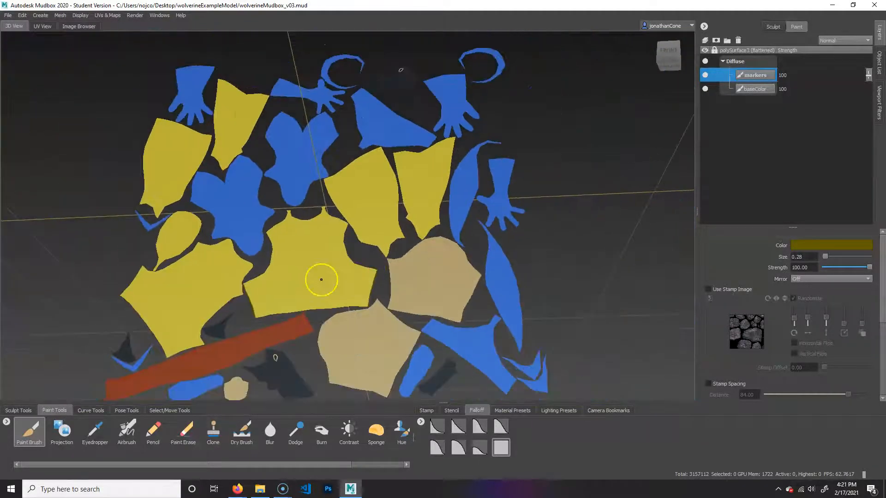
# Paint dark marks along both long edges of the wide yellow leg shells, toggling the markers layer's visibility to check them
pyautogui.moveTo(437, 302)
pyautogui.keyDown('alt'); pyautogui.mouseDown(button='right')
pyautogui.moveTo(521, 314)
pyautogui.moveTo(385, 143)
pyautogui.mouseUp(button='right'); pyautogui.keyUp('alt')
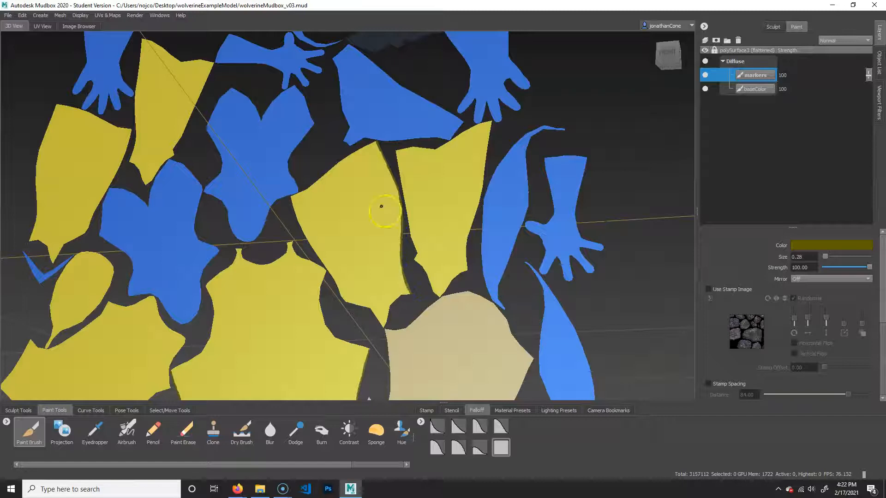
pyautogui.moveTo(297, 222)
pyautogui.mouseDown()
pyautogui.moveTo(293, 202)
pyautogui.moveTo(302, 243)
pyautogui.moveTo(357, 305)
pyautogui.mouseUp()
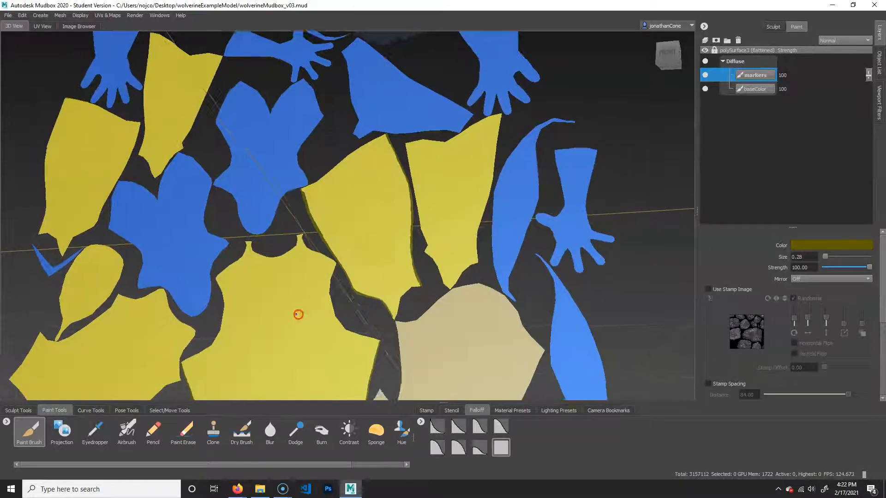
pyautogui.keyDown('alt'); pyautogui.moveTo(296, 310); pyautogui.dragTo(407, 338, button='middle'); pyautogui.keyUp('alt')
pyautogui.click(704, 74)
pyautogui.click(705, 75)
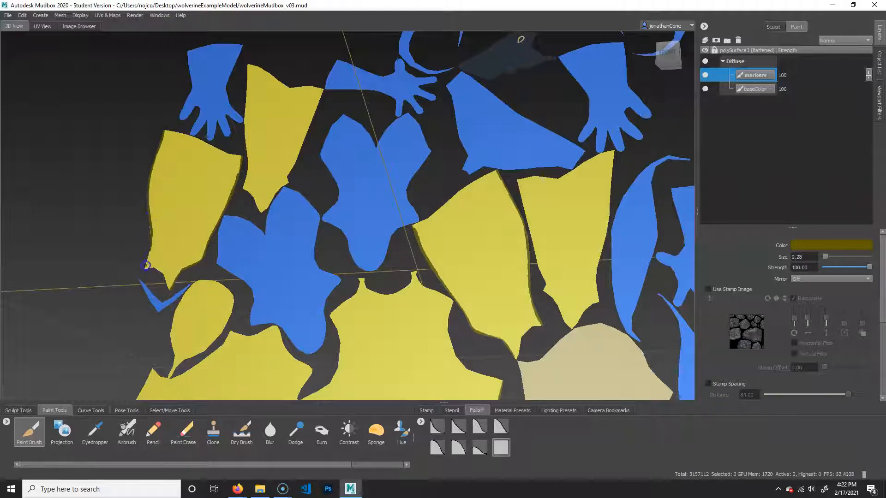
# Unflatten the model from UV space and frame the full figure
pyautogui.keyDown('alt'); pyautogui.moveTo(539, 328); pyautogui.dragTo(514, 277, button='middle'); pyautogui.keyUp('alt')
pyautogui.keyDown('alt'); pyautogui.moveTo(514, 277); pyautogui.dragTo(337, 290, button='right'); pyautogui.keyUp('alt')
pyautogui.moveTo(411, 293)
pyautogui.keyDown('alt'); pyautogui.mouseDown(button='middle')
pyautogui.moveTo(429, 313)
pyautogui.moveTo(429, 336)
pyautogui.mouseUp(button='middle'); pyautogui.keyUp('alt')
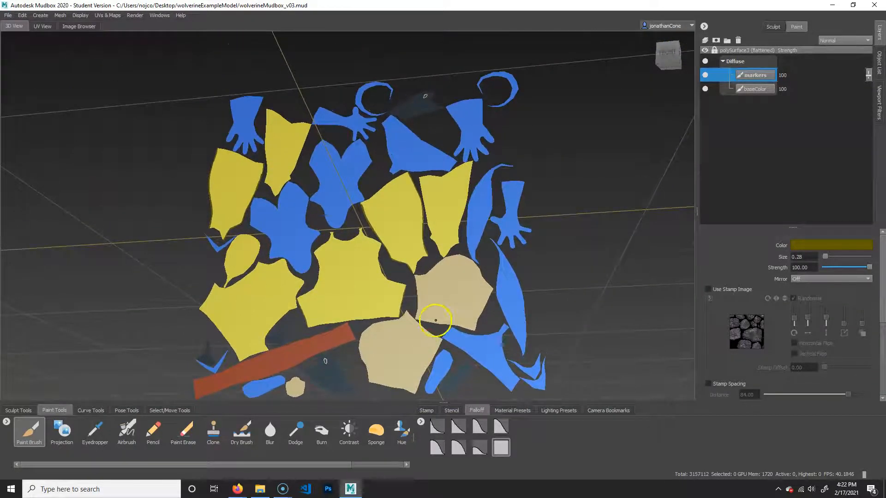
pyautogui.click(96, 14)
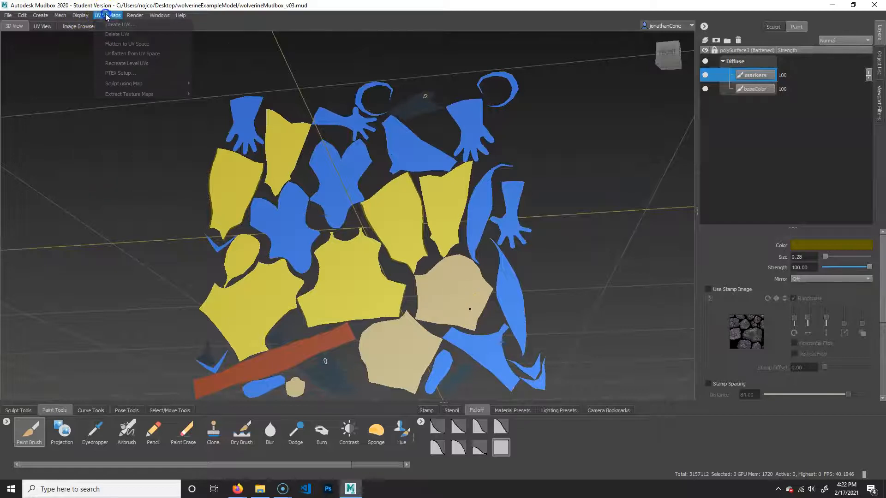
pyautogui.click(143, 55)
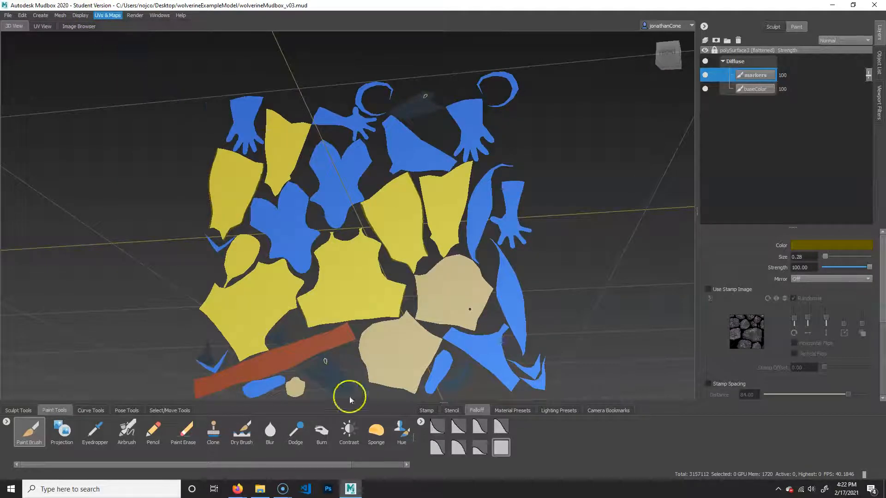
pyautogui.press('f')
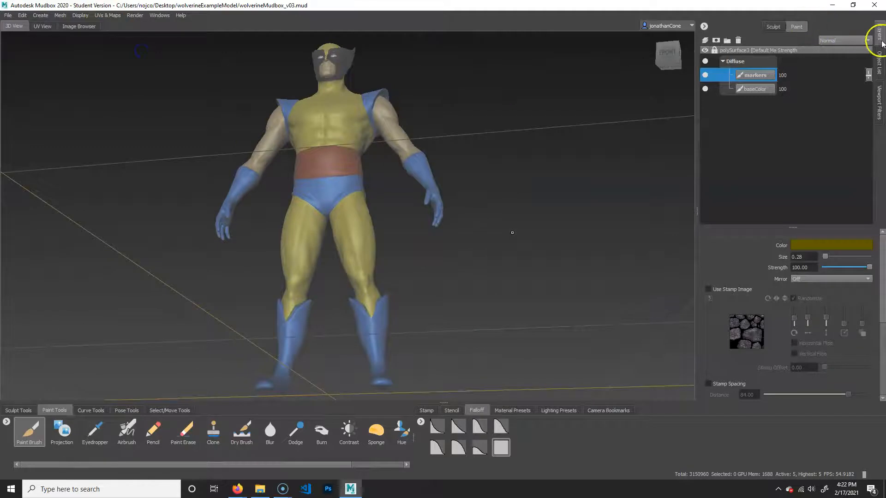
# Select and deselect the polySurface3 object to refresh the model's display, and return to its paint layers
pyautogui.click(878, 62)
pyautogui.middleClick(773, 149)
pyautogui.middleClick(772, 146)
pyautogui.middleClick(771, 144)
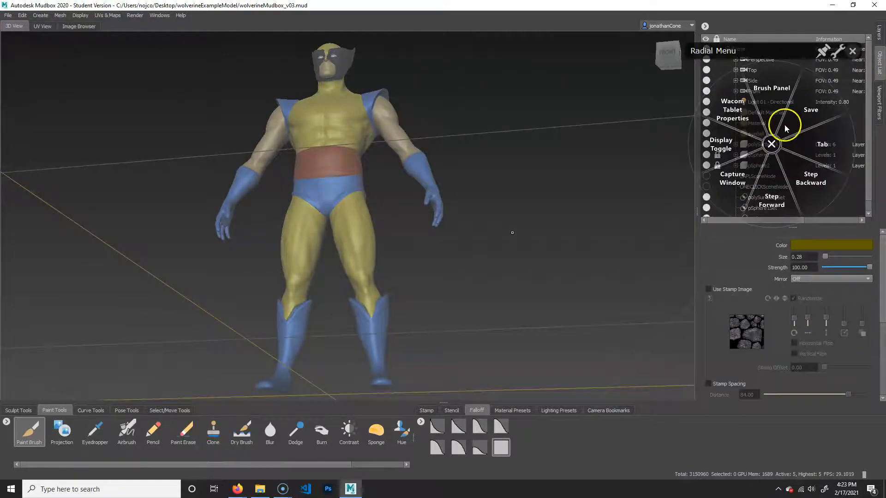
pyautogui.keyDown('alt'); pyautogui.moveTo(662, 209); pyautogui.dragTo(691, 186); pyautogui.keyUp('alt')
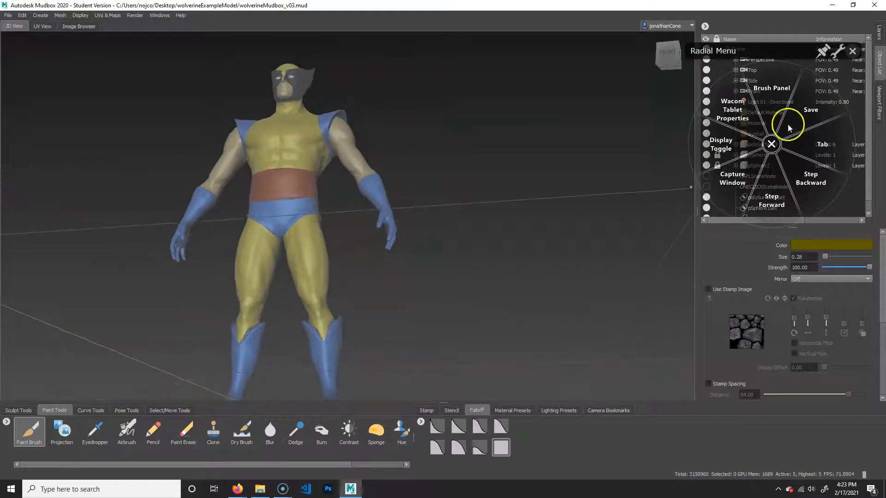
pyautogui.click(772, 145)
pyautogui.click(764, 146)
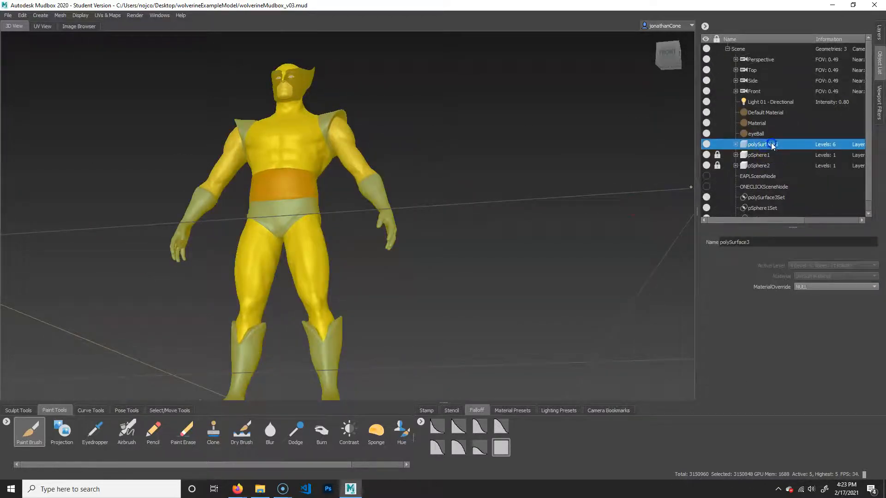
pyautogui.click(770, 146)
pyautogui.click(879, 32)
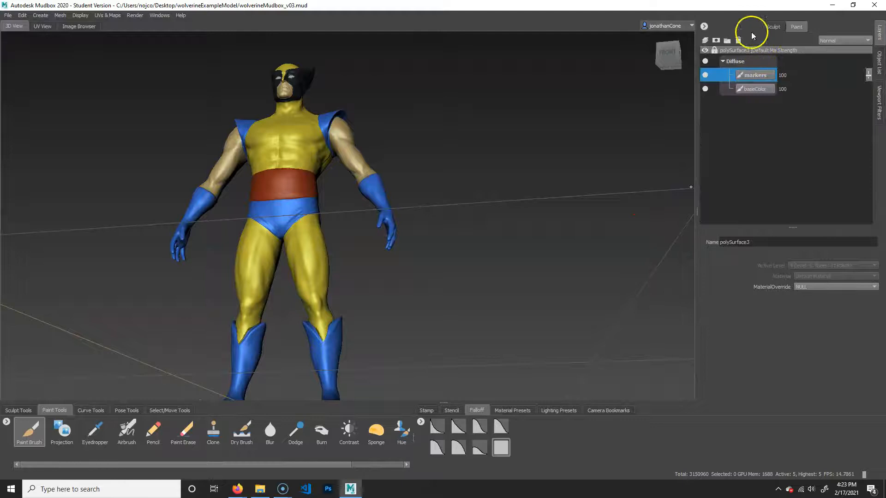
# Choose the Sculpt brush on the details sculpt layer and turn on Steady Stroke with a distance of 4.00
pyautogui.click(773, 27)
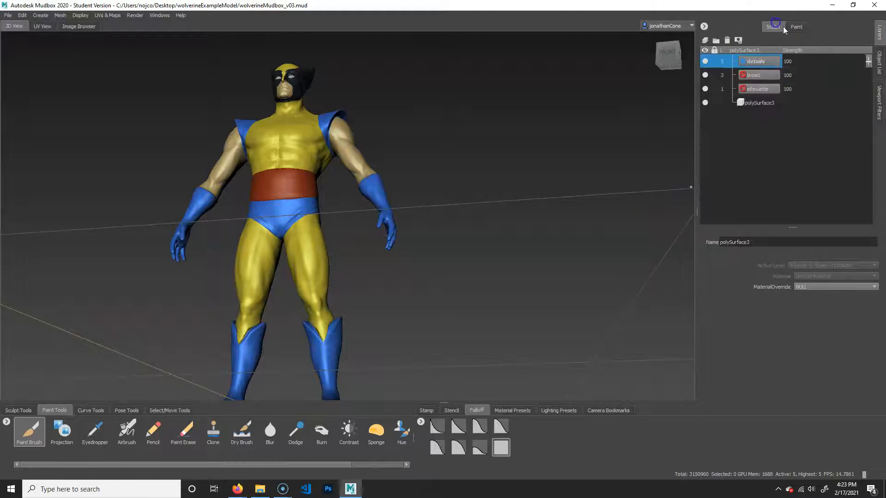
pyautogui.click(23, 411)
pyautogui.click(25, 430)
pyautogui.moveTo(461, 300)
pyautogui.keyDown('alt'); pyautogui.mouseDown()
pyautogui.moveTo(368, 318)
pyautogui.moveTo(415, 313)
pyautogui.mouseUp(); pyautogui.keyUp('alt')
pyautogui.keyDown('alt'); pyautogui.moveTo(415, 313); pyautogui.dragTo(581, 286, button='right'); pyautogui.keyUp('alt')
pyautogui.keyDown('alt'); pyautogui.moveTo(581, 286); pyautogui.dragTo(557, 296); pyautogui.keyUp('alt')
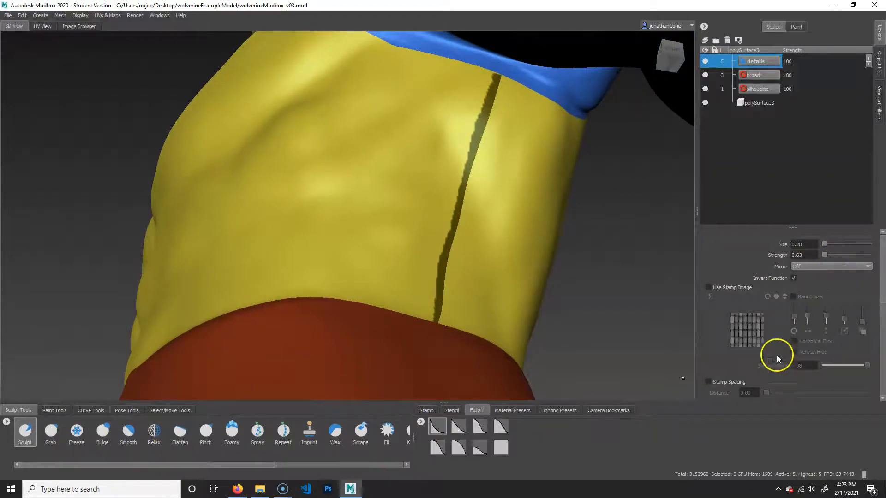
pyautogui.hotkey('alt', 'Tab')
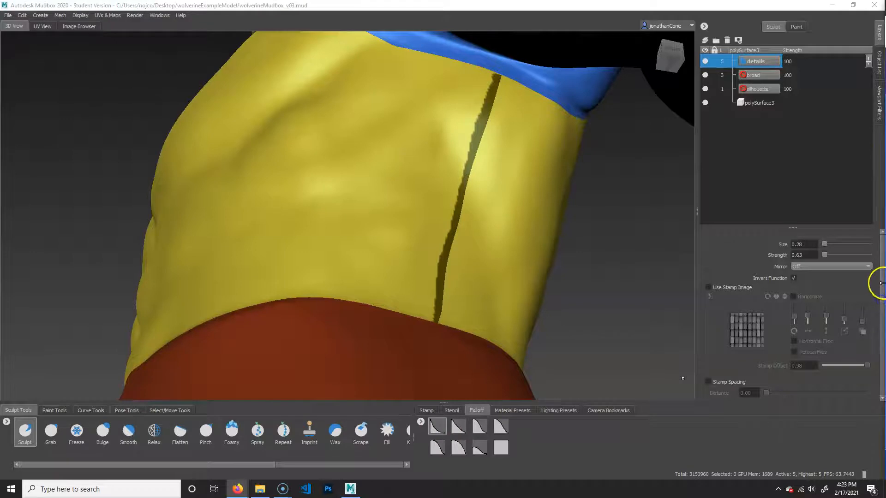
pyautogui.moveTo(880, 297); pyautogui.dragTo(879, 352)
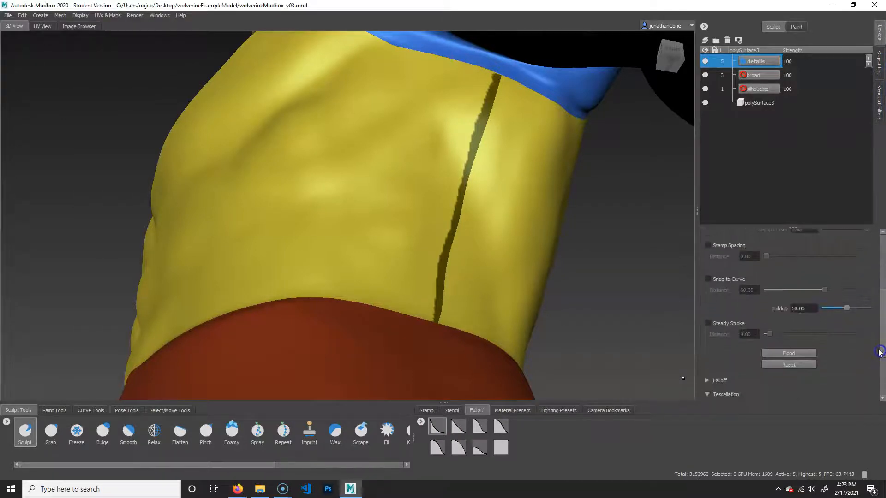
pyautogui.click(708, 323)
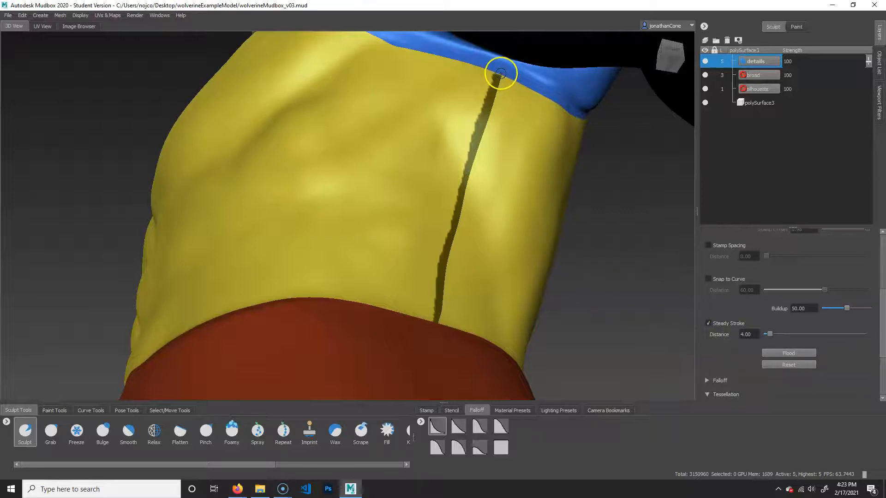
# Sculpt a seam along the dark marker on the side of the yellow torso, and set the brush mirroring to X
pyautogui.moveTo(494, 96); pyautogui.dragTo(490, 109)
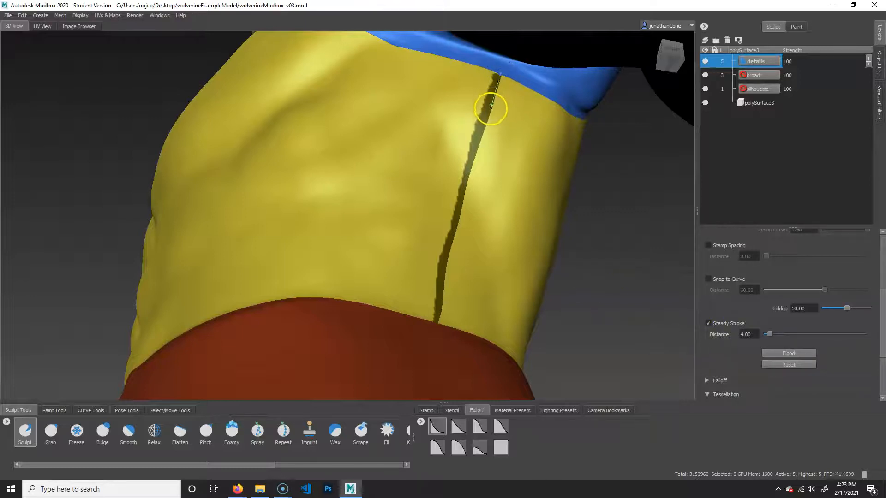
pyautogui.moveTo(465, 186)
pyautogui.mouseDown()
pyautogui.moveTo(439, 282)
pyautogui.moveTo(440, 345)
pyautogui.moveTo(437, 336)
pyautogui.mouseUp()
pyautogui.moveTo(470, 263)
pyautogui.keyDown('alt'); pyautogui.mouseDown()
pyautogui.moveTo(538, 303)
pyautogui.moveTo(538, 278)
pyautogui.moveTo(504, 262)
pyautogui.moveTo(424, 260)
pyautogui.moveTo(588, 273)
pyautogui.moveTo(389, 285)
pyautogui.mouseUp(); pyautogui.keyUp('alt')
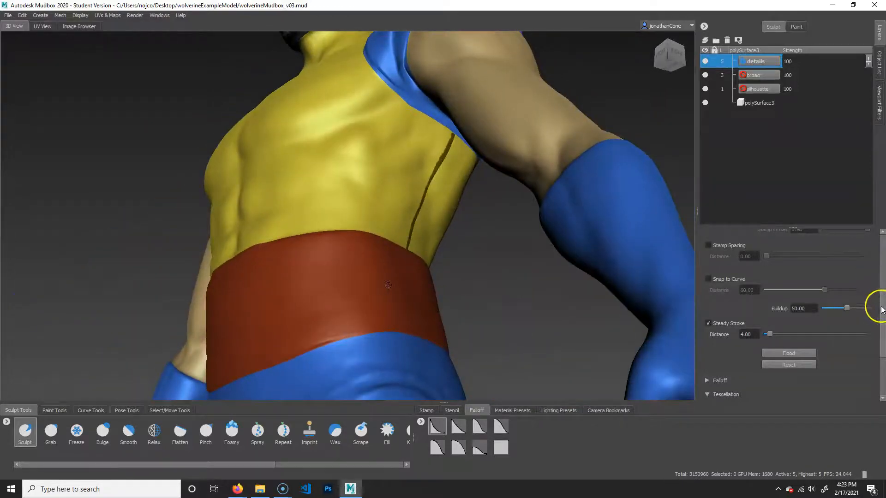
pyautogui.scroll(5, 872, 297)
pyautogui.click(823, 267)
pyautogui.click(827, 276)
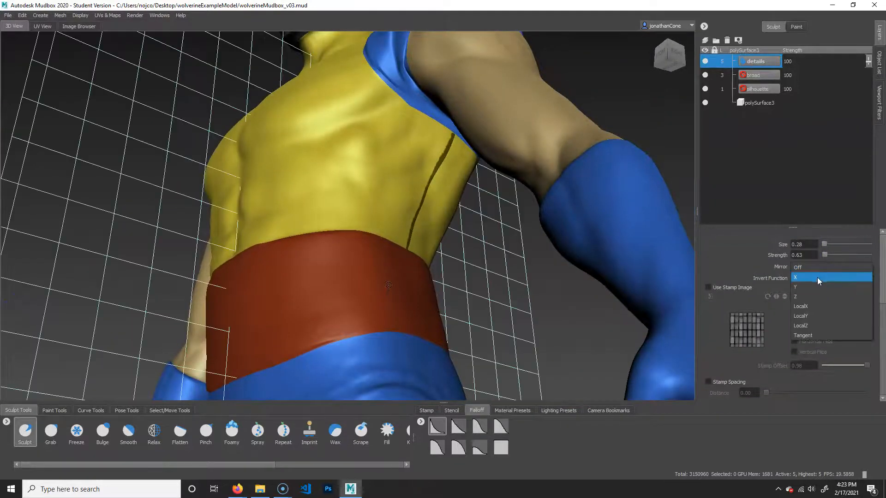
# Sculpt a mirrored seam down the side of the yellow neck, from the cowl to the blue shoulder pad
pyautogui.keyDown('alt'); pyautogui.moveTo(416, 233); pyautogui.dragTo(468, 265); pyautogui.keyUp('alt')
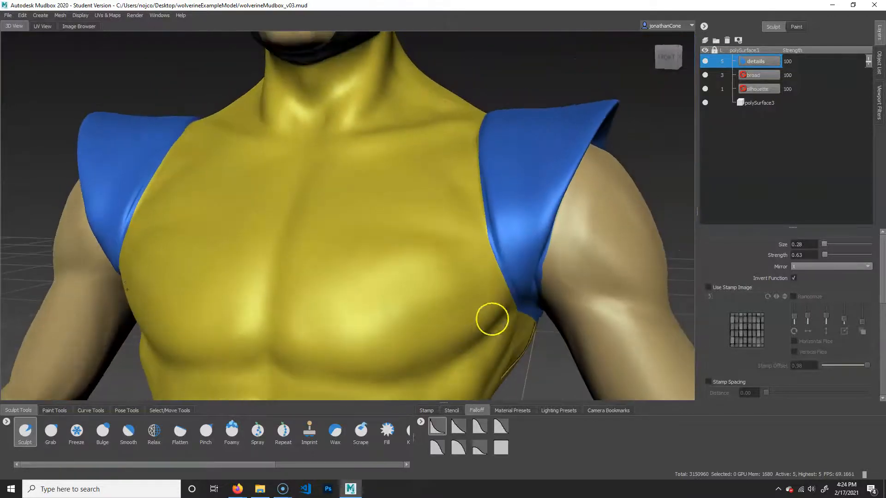
pyautogui.scroll(5, 490, 316)
pyautogui.keyDown('alt'); pyautogui.moveTo(483, 298); pyautogui.dragTo(364, 253, button='right'); pyautogui.keyUp('alt')
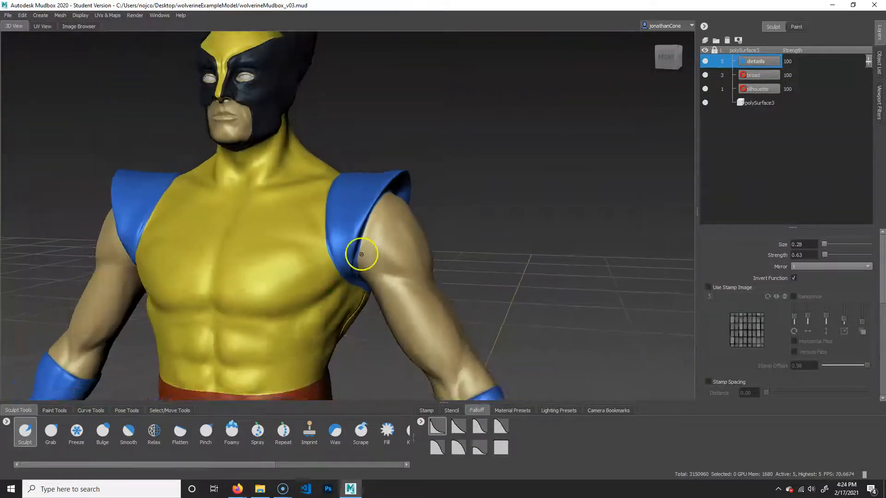
pyautogui.keyDown('alt'); pyautogui.moveTo(364, 253); pyautogui.dragTo(263, 286); pyautogui.keyUp('alt')
pyautogui.keyDown('alt'); pyautogui.moveTo(272, 212); pyautogui.dragTo(361, 279, button='middle'); pyautogui.keyUp('alt')
pyautogui.keyDown('alt'); pyautogui.moveTo(361, 279); pyautogui.dragTo(584, 255, button='right'); pyautogui.keyUp('alt')
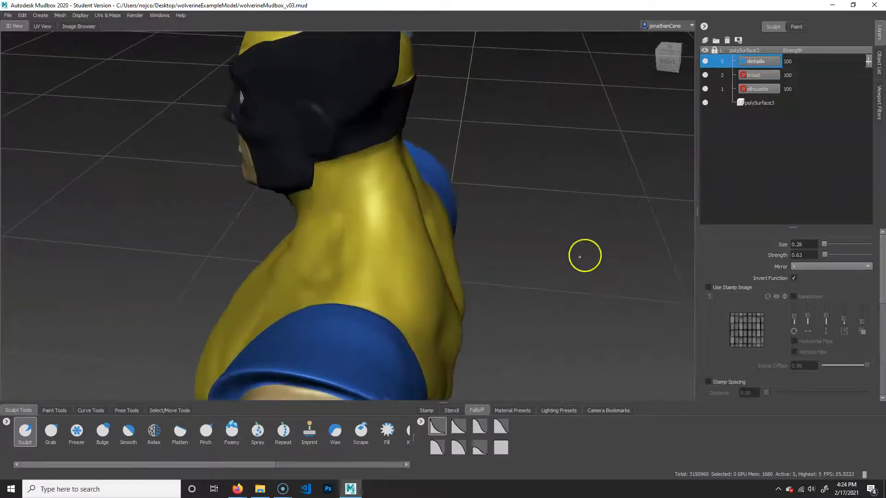
pyautogui.keyDown('alt'); pyautogui.moveTo(512, 278); pyautogui.dragTo(532, 283); pyautogui.keyUp('alt')
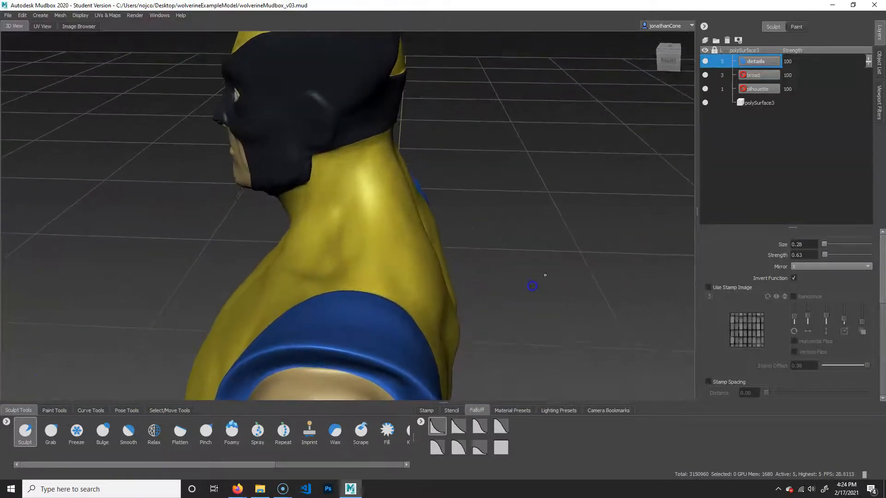
pyautogui.keyDown('alt'); pyautogui.moveTo(532, 283); pyautogui.dragTo(282, 257, button='right'); pyautogui.keyUp('alt')
pyautogui.keyDown('alt'); pyautogui.moveTo(283, 257); pyautogui.dragTo(419, 261); pyautogui.keyUp('alt')
pyautogui.keyDown('alt'); pyautogui.moveTo(420, 261); pyautogui.dragTo(545, 297, button='right'); pyautogui.keyUp('alt')
pyautogui.keyDown('alt'); pyautogui.moveTo(545, 297); pyautogui.dragTo(528, 291); pyautogui.keyUp('alt')
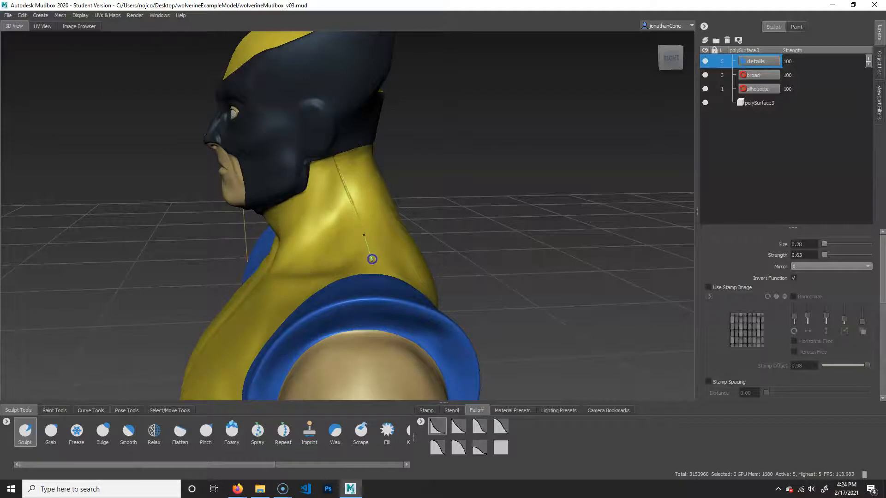
# Sculpt a mirrored seam along the dark marker on the outer leg, from the briefs down to the boot
pyautogui.keyDown('alt'); pyautogui.moveTo(446, 295); pyautogui.dragTo(548, 328); pyautogui.keyUp('alt')
pyautogui.keyDown('alt'); pyautogui.moveTo(548, 328); pyautogui.dragTo(503, 269, button='middle'); pyautogui.keyUp('alt')
pyautogui.keyDown('alt'); pyautogui.moveTo(502, 269); pyautogui.dragTo(140, 286, button='right'); pyautogui.keyUp('alt')
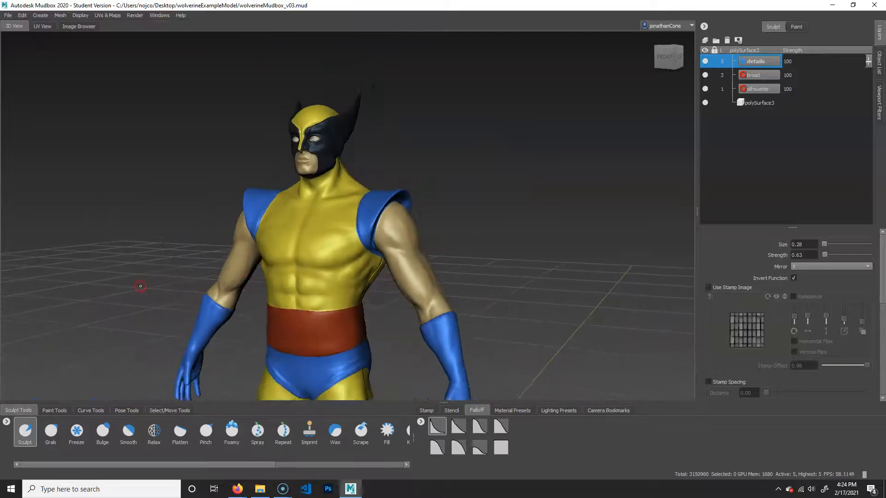
pyautogui.keyDown('alt'); pyautogui.moveTo(437, 388); pyautogui.dragTo(457, 191, button='middle'); pyautogui.keyUp('alt')
pyautogui.keyDown('alt'); pyautogui.moveTo(456, 192); pyautogui.dragTo(365, 196); pyautogui.keyUp('alt')
pyautogui.keyDown('alt'); pyautogui.moveTo(373, 196); pyautogui.dragTo(386, 273, button='middle'); pyautogui.keyUp('alt')
pyautogui.keyDown('alt'); pyautogui.moveTo(386, 273); pyautogui.dragTo(658, 229, button='right'); pyautogui.keyUp('alt')
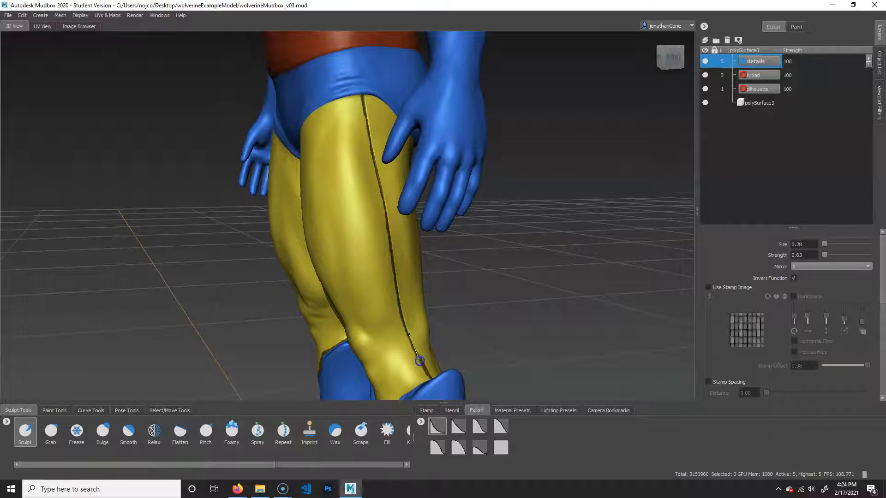
# Sculpt a mirrored seam along the inner leg marker, from the crotch down to the top of the boot
pyautogui.keyDown('alt'); pyautogui.moveTo(422, 332); pyautogui.dragTo(640, 199); pyautogui.keyUp('alt')
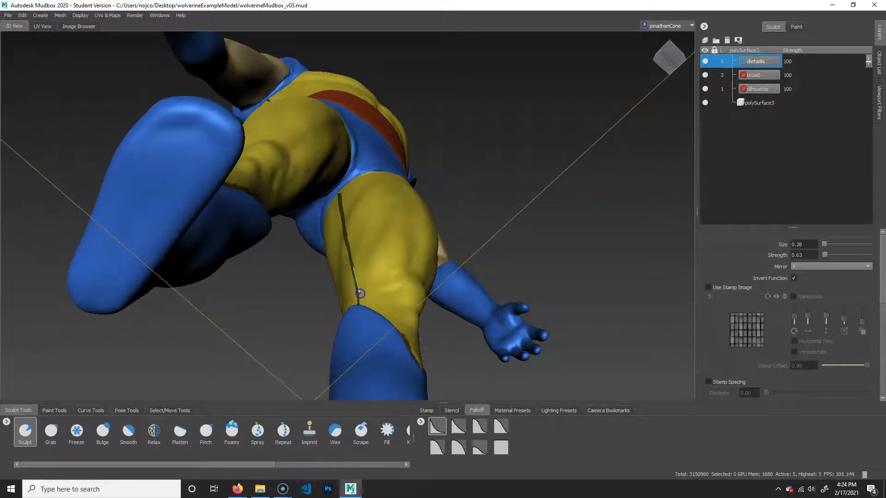
pyautogui.keyDown('alt'); pyautogui.moveTo(362, 329); pyautogui.dragTo(427, 308); pyautogui.keyUp('alt')
pyautogui.scroll(1, 427, 307)
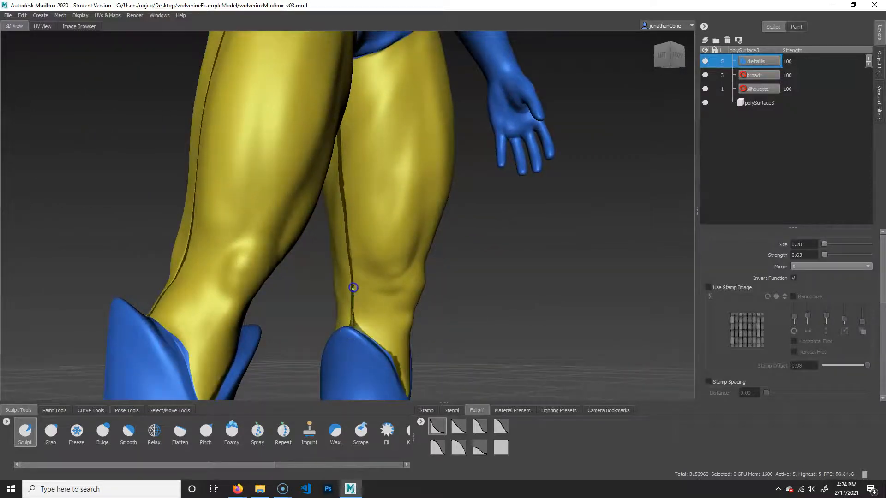
# Sculpt a mirrored seam up the side of the blue briefs, in line with the outer leg seam
pyautogui.keyDown('alt'); pyautogui.moveTo(366, 220); pyautogui.dragTo(416, 194); pyautogui.keyUp('alt')
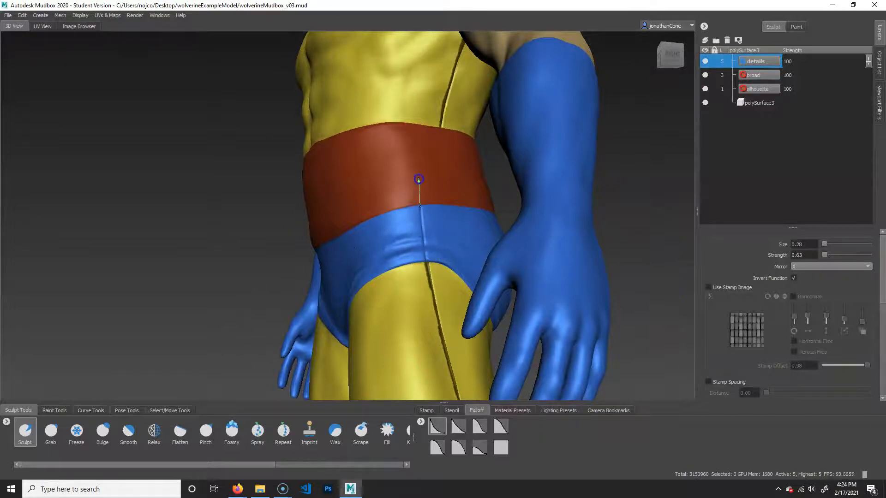
pyautogui.keyDown('alt'); pyautogui.moveTo(457, 209); pyautogui.dragTo(536, 265); pyautogui.keyUp('alt')
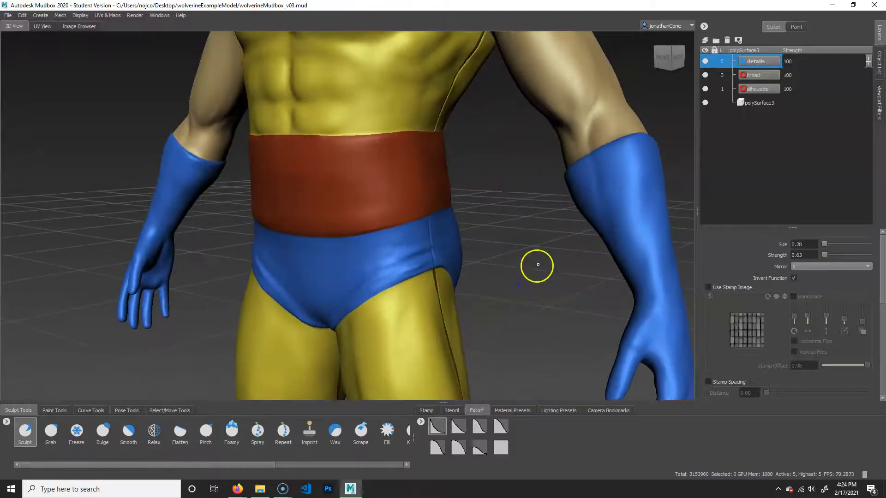
pyautogui.keyDown('alt'); pyautogui.moveTo(536, 265); pyautogui.dragTo(527, 276, button='middle'); pyautogui.keyUp('alt')
pyautogui.keyDown('alt'); pyautogui.moveTo(528, 277); pyautogui.dragTo(214, 303, button='right'); pyautogui.keyUp('alt')
pyautogui.moveTo(214, 303)
pyautogui.keyDown('alt'); pyautogui.mouseDown()
pyautogui.moveTo(797, 290)
pyautogui.moveTo(567, 303)
pyautogui.moveTo(551, 326)
pyautogui.moveTo(519, 325)
pyautogui.moveTo(484, 300)
pyautogui.mouseUp(); pyautogui.keyUp('alt')
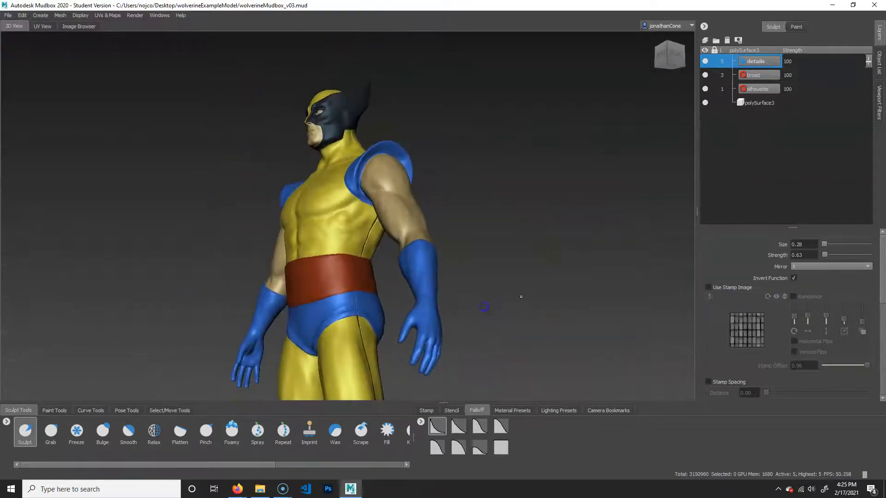
# Hide the markers paint layer and examine the sculpted seam on the torso's side up close
pyautogui.click(793, 25)
pyautogui.click(704, 74)
pyautogui.keyDown('alt'); pyautogui.moveTo(495, 316); pyautogui.dragTo(490, 313, button='middle'); pyautogui.keyUp('alt')
pyautogui.keyDown('alt'); pyautogui.moveTo(490, 312); pyautogui.dragTo(683, 314, button='right'); pyautogui.keyUp('alt')
pyautogui.keyDown('alt'); pyautogui.moveTo(586, 308); pyautogui.dragTo(585, 298, button='middle'); pyautogui.keyUp('alt')
pyautogui.keyDown('alt'); pyautogui.moveTo(584, 297); pyautogui.dragTo(556, 304); pyautogui.keyUp('alt')
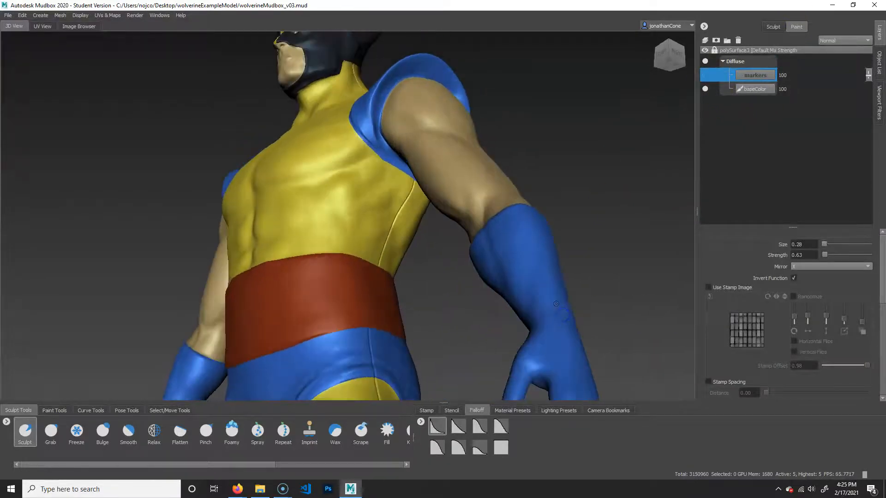
pyautogui.keyDown('alt'); pyautogui.moveTo(433, 279); pyautogui.dragTo(421, 281); pyautogui.keyUp('alt')
pyautogui.keyDown('alt'); pyautogui.moveTo(421, 281); pyautogui.dragTo(600, 317, button='right'); pyautogui.keyUp('alt')
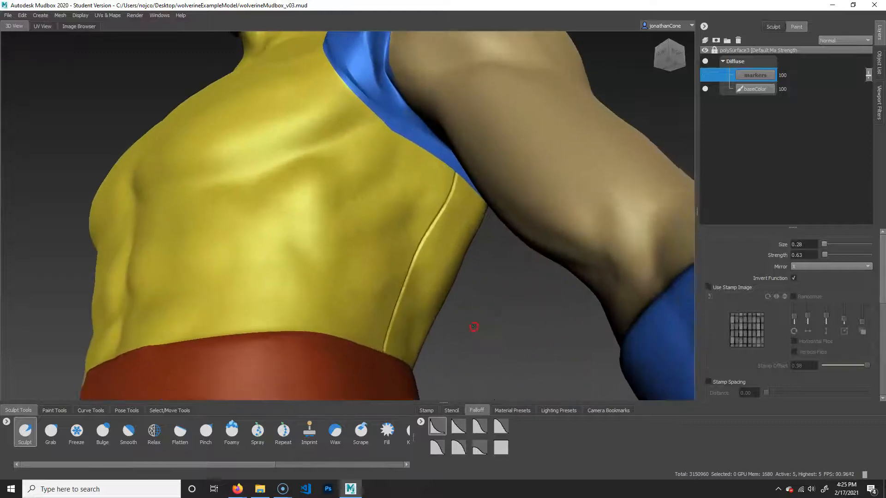
pyautogui.keyDown('alt'); pyautogui.moveTo(472, 328); pyautogui.dragTo(457, 304); pyautogui.keyUp('alt')
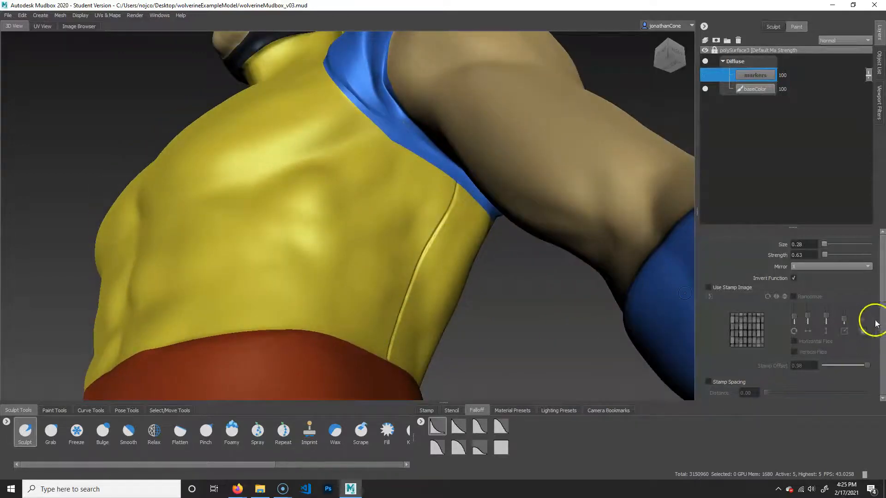
# Turn off Steady Stroke and build up the surface along the torso's side seam with a resized Bulge brush
pyautogui.scroll(-5, 882, 297)
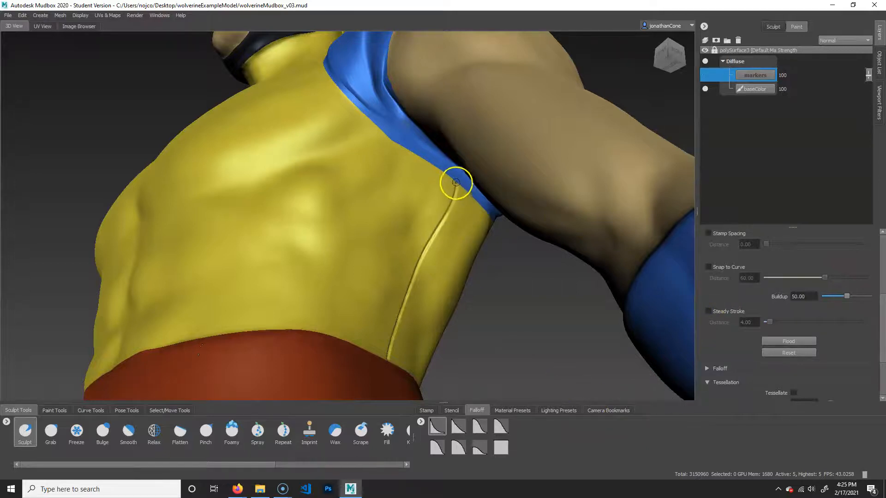
pyautogui.click(101, 436)
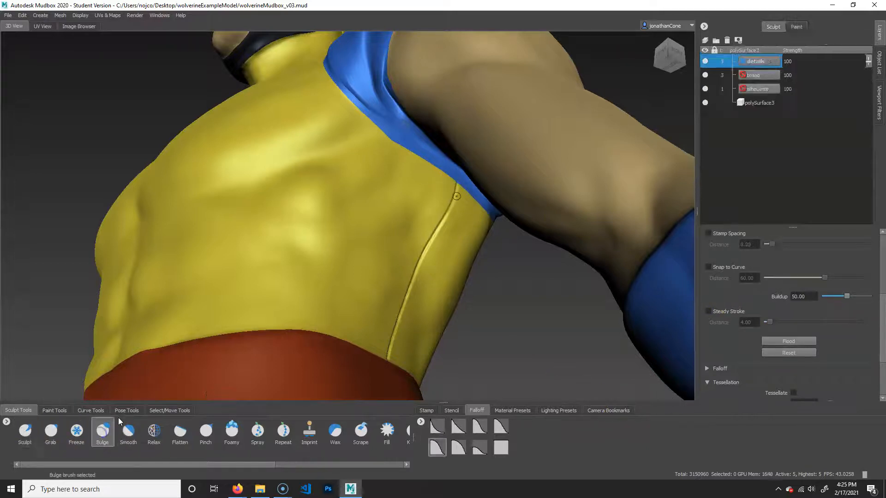
pyautogui.press('b')
pyautogui.moveTo(453, 196); pyautogui.dragTo(406, 290)
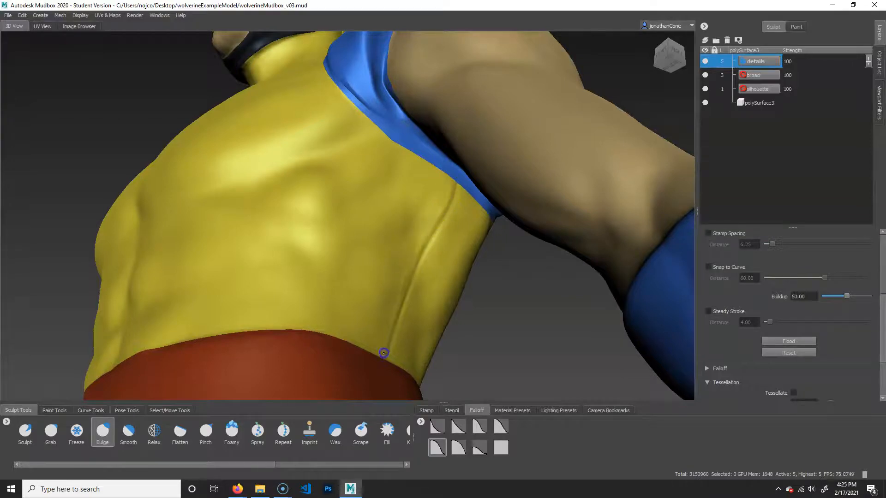
# Smooth the bulged surface along the full length of the torso's side seam
pyautogui.moveTo(435, 226)
pyautogui.keyDown('shift'); pyautogui.mouseDown()
pyautogui.moveTo(439, 202)
pyautogui.moveTo(415, 245)
pyautogui.mouseUp(); pyautogui.keyUp('shift')
pyautogui.moveTo(386, 330)
pyautogui.keyDown('shift'); pyautogui.mouseDown()
pyautogui.moveTo(457, 198)
pyautogui.moveTo(448, 219)
pyautogui.mouseUp(); pyautogui.keyUp('shift')
pyautogui.keyDown('shift'); pyautogui.moveTo(392, 359); pyautogui.dragTo(439, 227); pyautogui.keyUp('shift')
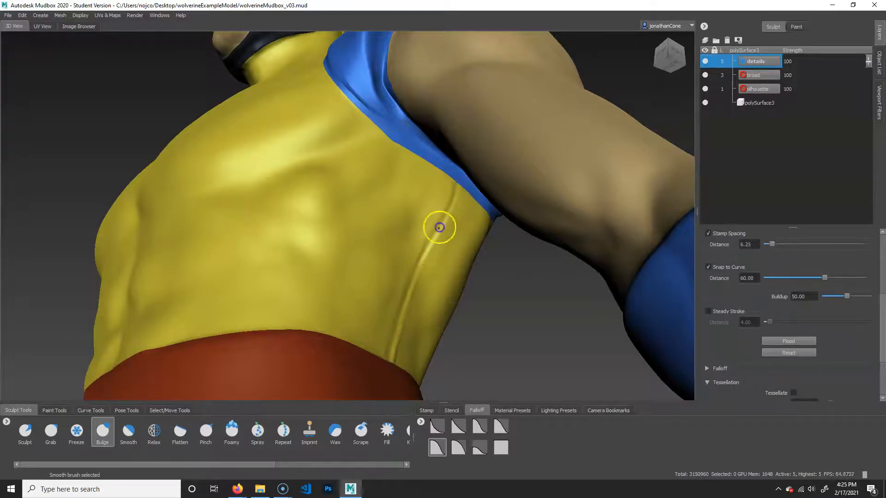
# Bulge small cloth folds into the yellow chest along the inner edge of the blue shoulder pad
pyautogui.moveTo(403, 309)
pyautogui.keyDown('alt'); pyautogui.mouseDown()
pyautogui.moveTo(437, 336)
pyautogui.moveTo(437, 348)
pyautogui.mouseUp(); pyautogui.keyUp('alt')
pyautogui.keyDown('alt'); pyautogui.moveTo(437, 348); pyautogui.dragTo(231, 231, button='right'); pyautogui.keyUp('alt')
pyautogui.moveTo(320, 283)
pyautogui.keyDown('alt'); pyautogui.mouseDown()
pyautogui.moveTo(393, 299)
pyautogui.moveTo(351, 293)
pyautogui.mouseUp(); pyautogui.keyUp('alt')
pyautogui.keyDown('alt'); pyautogui.moveTo(352, 292); pyautogui.dragTo(563, 334, button='right'); pyautogui.keyUp('alt')
pyautogui.keyDown('alt'); pyautogui.moveTo(445, 329); pyautogui.dragTo(401, 311); pyautogui.keyUp('alt')
pyautogui.keyDown('alt'); pyautogui.moveTo(401, 311); pyautogui.dragTo(482, 300, button='right'); pyautogui.keyUp('alt')
pyautogui.moveTo(482, 300)
pyautogui.keyDown('alt'); pyautogui.mouseDown()
pyautogui.moveTo(454, 342)
pyautogui.moveTo(459, 337)
pyautogui.mouseUp(); pyautogui.keyUp('alt')
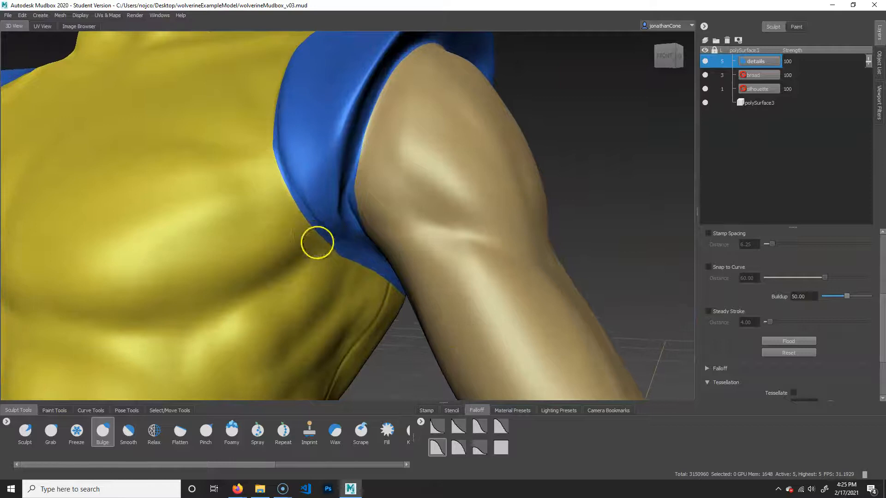
pyautogui.moveTo(301, 235)
pyautogui.mouseDown()
pyautogui.moveTo(303, 242)
pyautogui.moveTo(255, 152)
pyautogui.mouseUp()
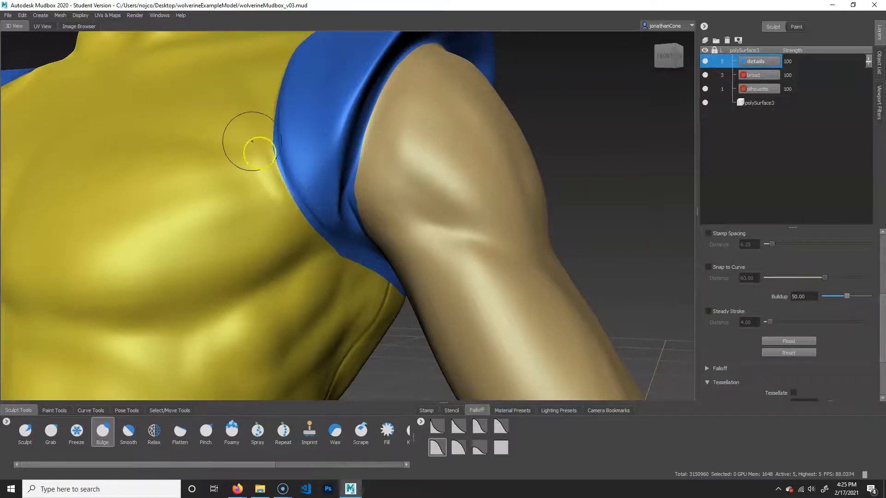
pyautogui.moveTo(290, 213); pyautogui.dragTo(245, 89)
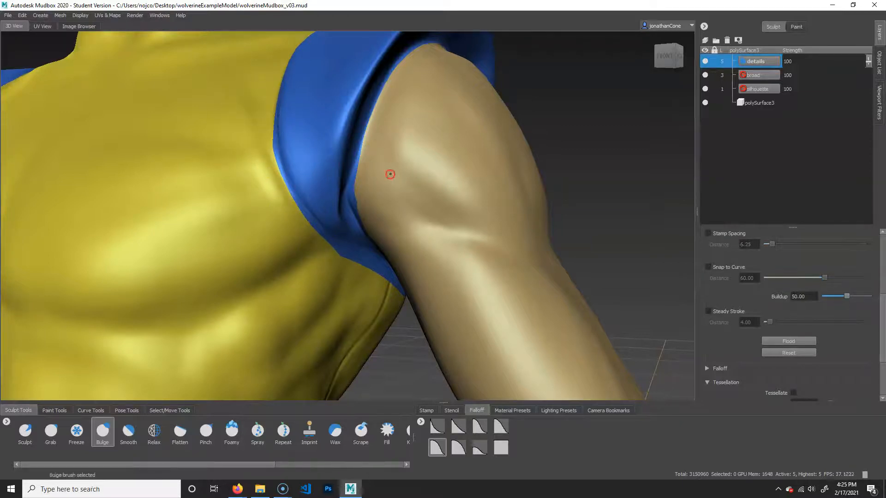
pyautogui.keyDown('alt'); pyautogui.moveTo(390, 174); pyautogui.dragTo(288, 253, button='right'); pyautogui.keyUp('alt')
pyautogui.moveTo(289, 253)
pyautogui.keyDown('alt'); pyautogui.mouseDown()
pyautogui.moveTo(312, 257)
pyautogui.moveTo(298, 246)
pyautogui.mouseUp(); pyautogui.keyUp('alt')
pyautogui.moveTo(282, 214)
pyautogui.mouseDown()
pyautogui.moveTo(291, 219)
pyautogui.moveTo(270, 204)
pyautogui.mouseUp()
# Bulge more cloth wrinkles across the pectoral and below the armpit, and smooth them into the chest
pyautogui.keyDown('alt'); pyautogui.moveTo(415, 194); pyautogui.dragTo(346, 278, button='right'); pyautogui.keyUp('alt')
pyautogui.moveTo(346, 279)
pyautogui.keyDown('alt'); pyautogui.mouseDown()
pyautogui.moveTo(340, 287)
pyautogui.moveTo(328, 270)
pyautogui.mouseUp(); pyautogui.keyUp('alt')
pyautogui.moveTo(336, 239); pyautogui.dragTo(345, 248)
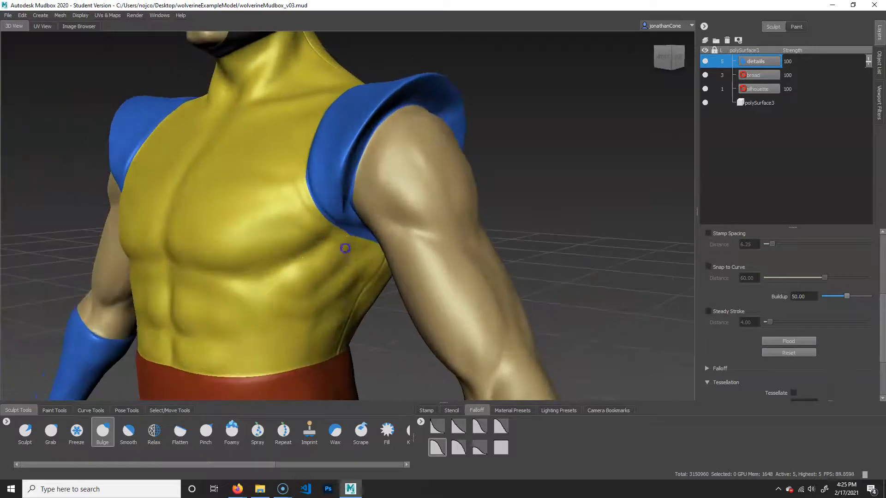
pyautogui.moveTo(229, 215); pyautogui.dragTo(257, 237)
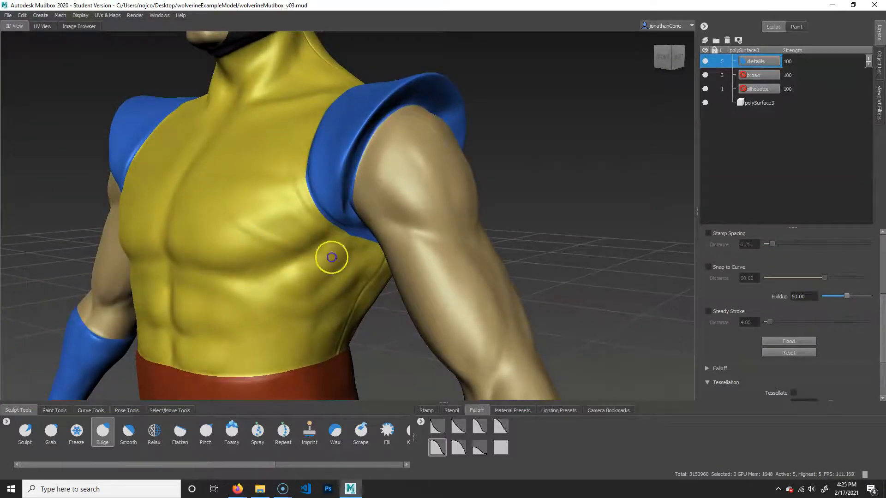
pyautogui.press('shift')
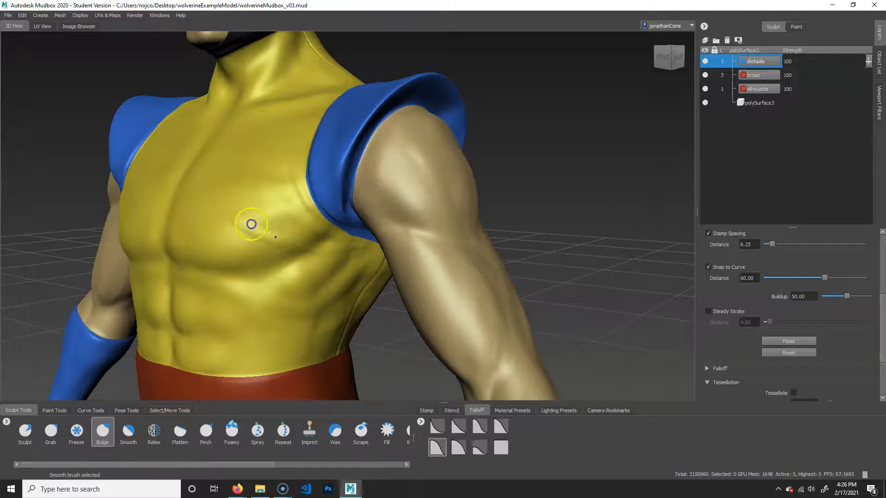
pyautogui.moveTo(386, 219)
pyautogui.keyDown('alt'); pyautogui.mouseDown()
pyautogui.moveTo(435, 251)
pyautogui.moveTo(306, 253)
pyautogui.mouseUp(); pyautogui.keyUp('alt')
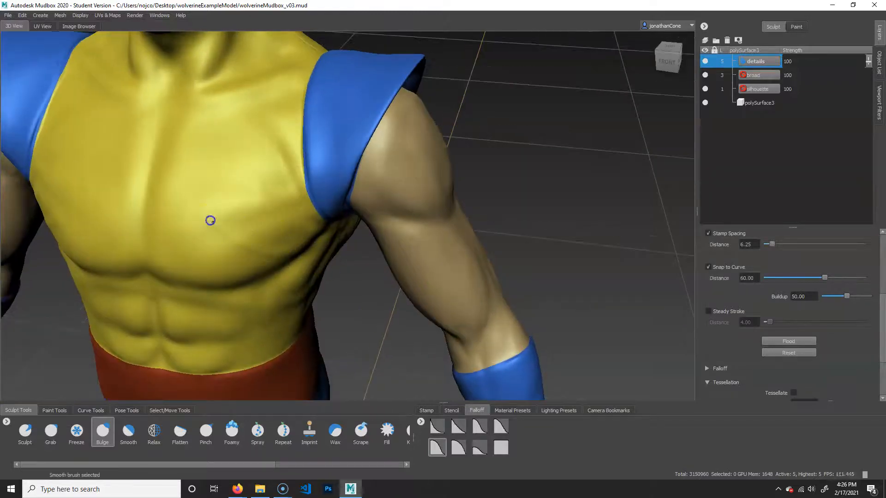
pyautogui.keyDown('alt'); pyautogui.moveTo(297, 170); pyautogui.dragTo(361, 245); pyautogui.keyUp('alt')
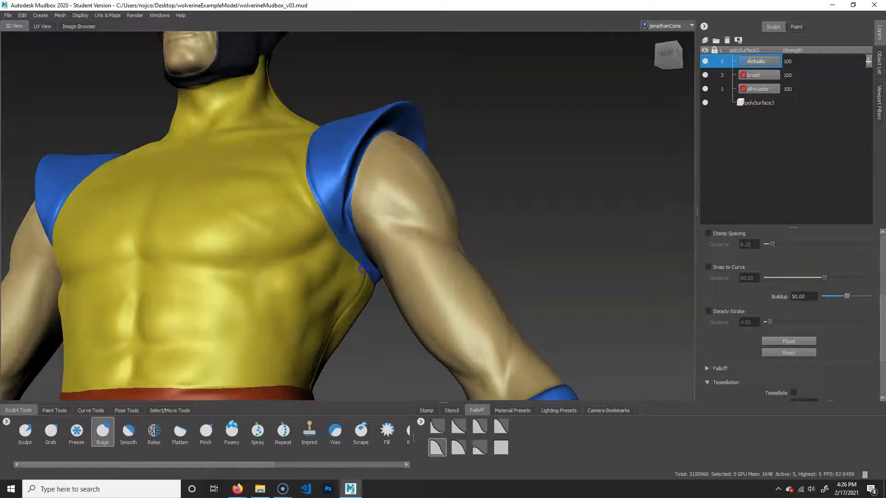
# Smooth the chest folds beside the shoulder pad and carve finer creases between them toward the armpit with the Sculpt brush
pyautogui.keyDown('alt'); pyautogui.moveTo(405, 277); pyautogui.dragTo(364, 213); pyautogui.keyUp('alt')
pyautogui.press('shift')
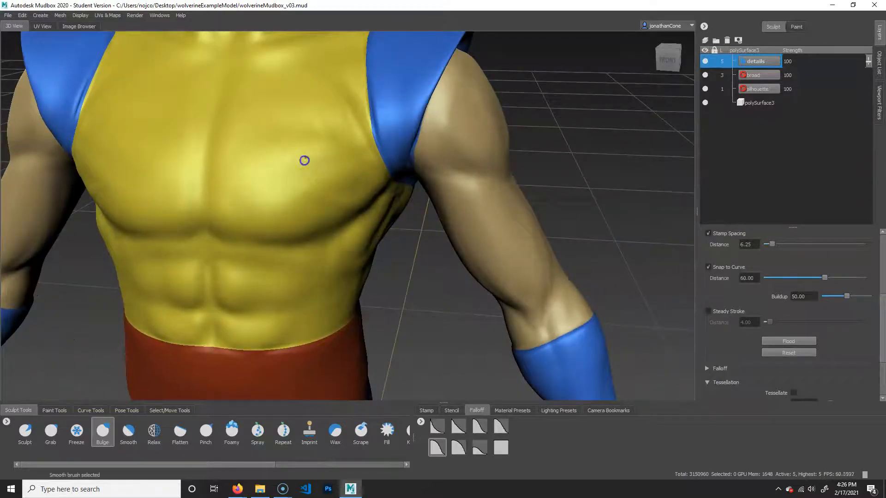
pyautogui.keyDown('alt'); pyautogui.moveTo(347, 125); pyautogui.dragTo(263, 194, button='right'); pyautogui.keyUp('alt')
pyautogui.keyDown('alt'); pyautogui.moveTo(263, 193); pyautogui.dragTo(398, 238); pyautogui.keyUp('alt')
pyautogui.keyDown('alt'); pyautogui.moveTo(460, 251); pyautogui.dragTo(437, 336); pyautogui.keyUp('alt')
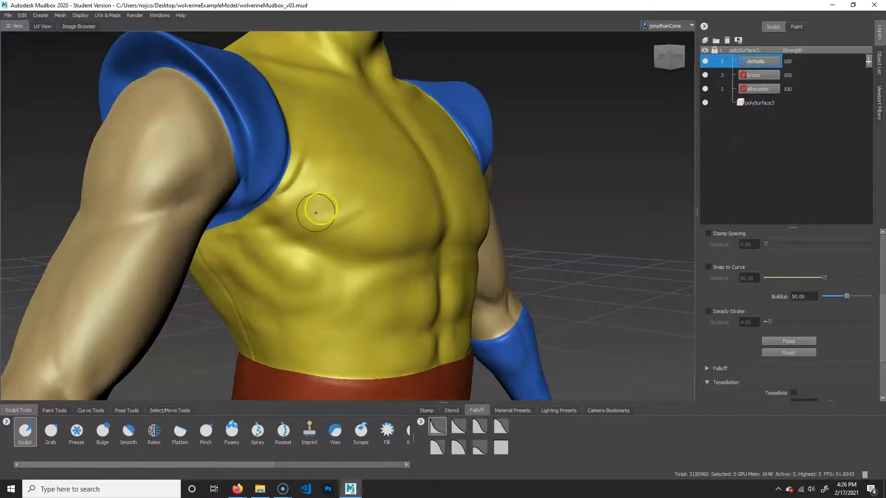
pyautogui.moveTo(261, 213)
pyautogui.keyDown('alt'); pyautogui.mouseDown()
pyautogui.moveTo(384, 265)
pyautogui.moveTo(346, 253)
pyautogui.mouseUp(); pyautogui.keyUp('alt')
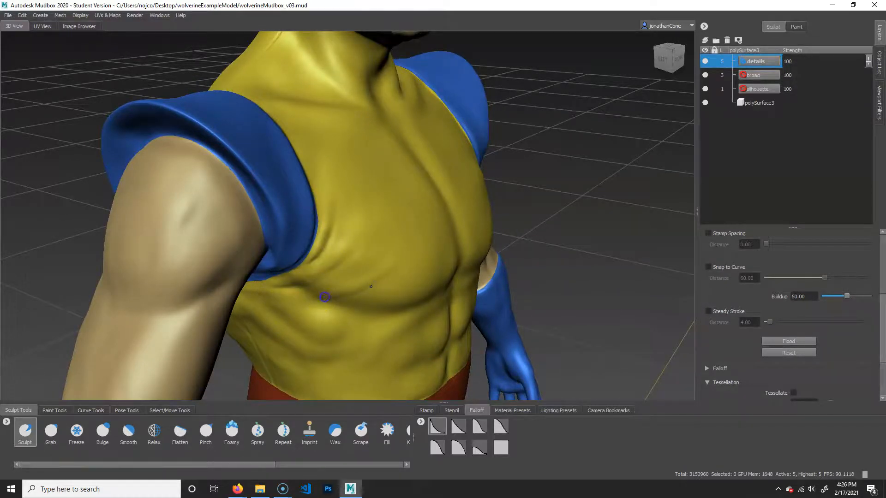
pyautogui.keyDown('alt'); pyautogui.moveTo(405, 267); pyautogui.dragTo(376, 310); pyautogui.keyUp('alt')
pyautogui.scroll(-5, 375, 310)
pyautogui.moveTo(323, 295)
pyautogui.keyDown('alt'); pyautogui.mouseDown()
pyautogui.moveTo(258, 286)
pyautogui.moveTo(298, 253)
pyautogui.moveTo(358, 226)
pyautogui.mouseUp(); pyautogui.keyUp('alt')
pyautogui.scroll(2, 237, 279)
pyautogui.press('shift')
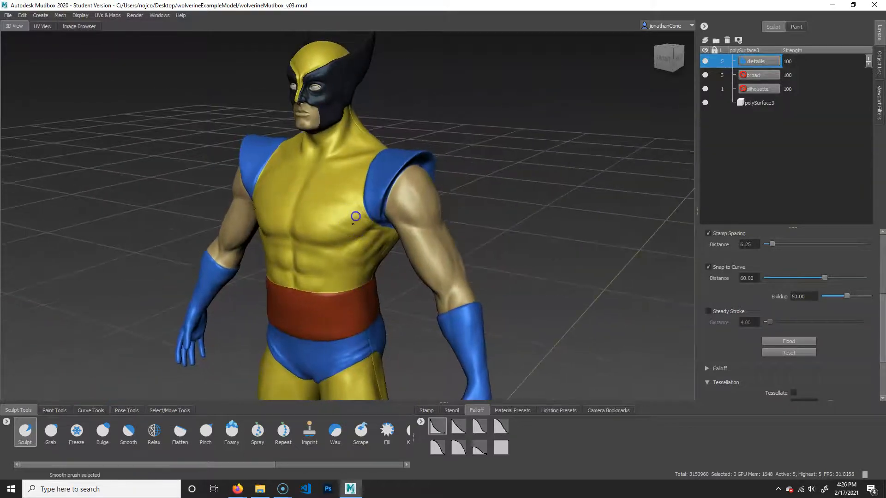
# Bulge soft cloth folds across the front of the yellow neck just below the cowl's jawline and smooth them
pyautogui.scroll(5, 369, 235)
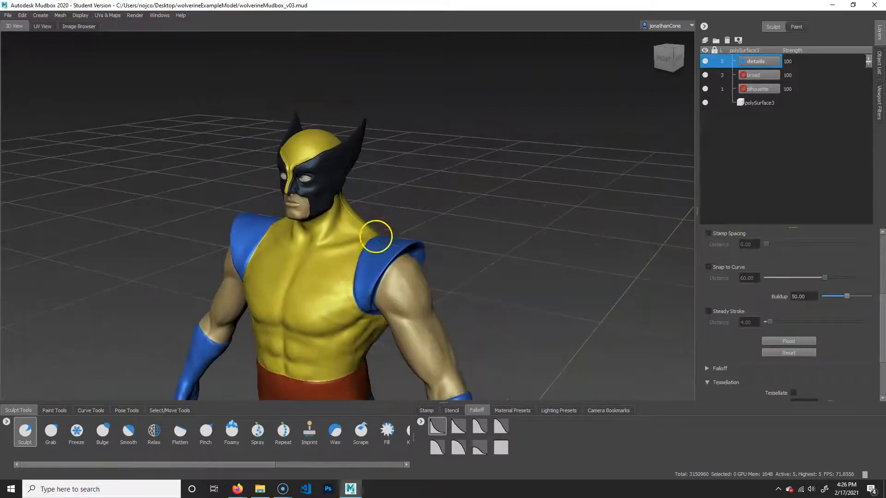
pyautogui.press('shift')
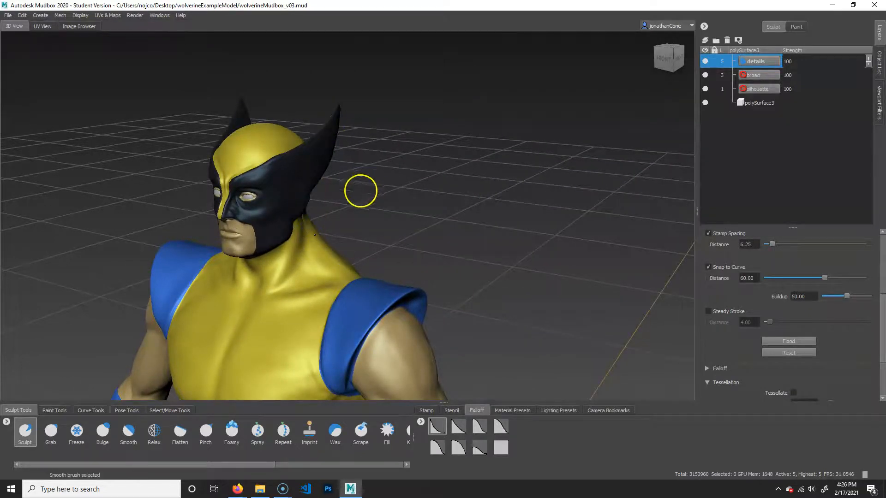
pyautogui.press('shift')
pyautogui.keyDown('alt'); pyautogui.moveTo(355, 267); pyautogui.dragTo(462, 208); pyautogui.keyUp('alt')
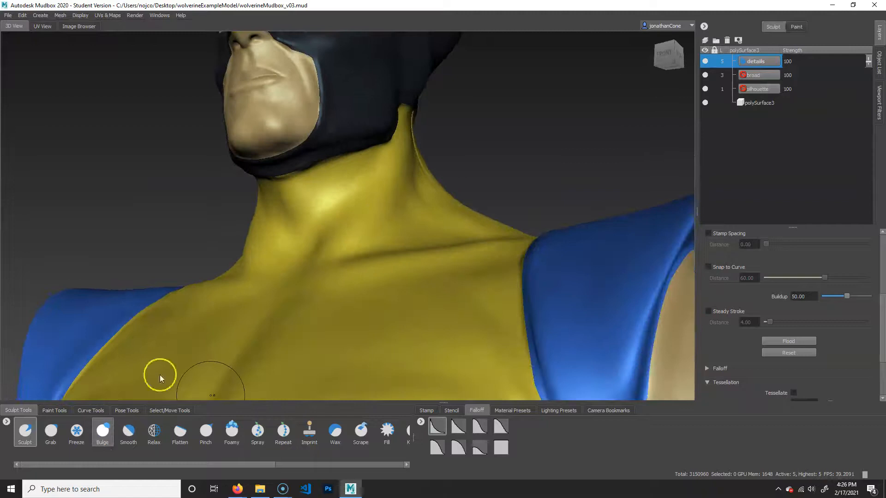
pyautogui.press('shift')
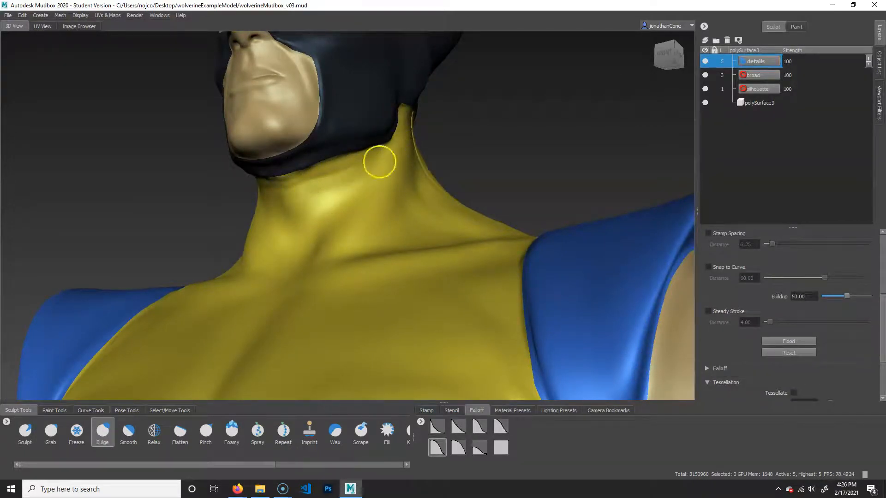
pyautogui.keyDown('alt'); pyautogui.moveTo(387, 197); pyautogui.dragTo(380, 210); pyautogui.keyUp('alt')
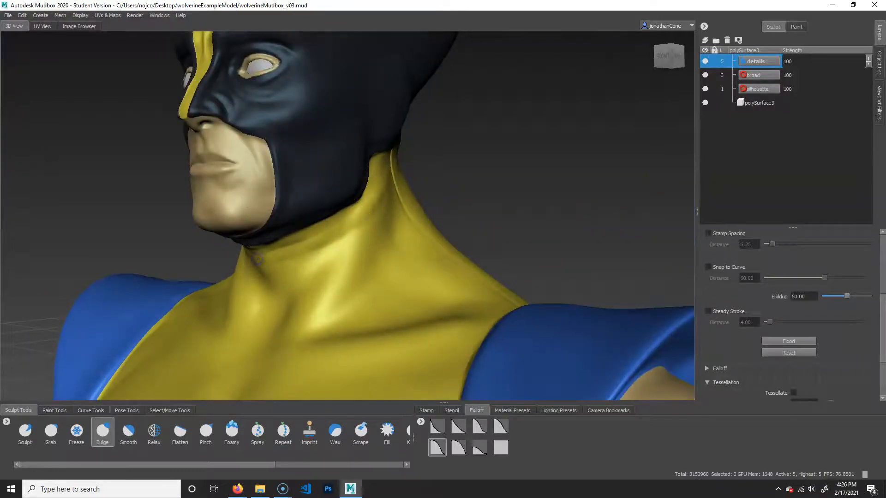
pyautogui.moveTo(376, 231)
pyautogui.mouseDown()
pyautogui.moveTo(283, 276)
pyautogui.moveTo(375, 231)
pyautogui.moveTo(300, 269)
pyautogui.mouseUp()
pyautogui.press('shift')
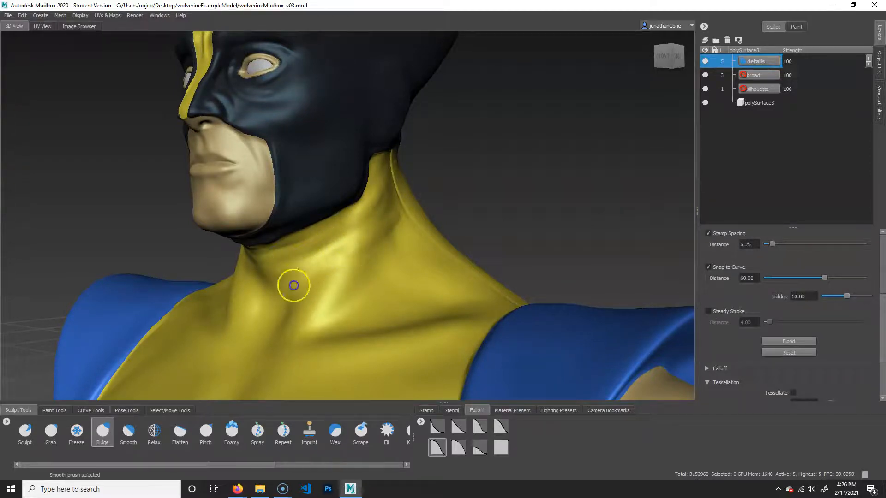
# Bulge diagonal wrinkles on the side of the neck in front of the neck seam and smooth their ends
pyautogui.keyDown('alt'); pyautogui.moveTo(391, 276); pyautogui.dragTo(360, 236); pyautogui.keyUp('alt')
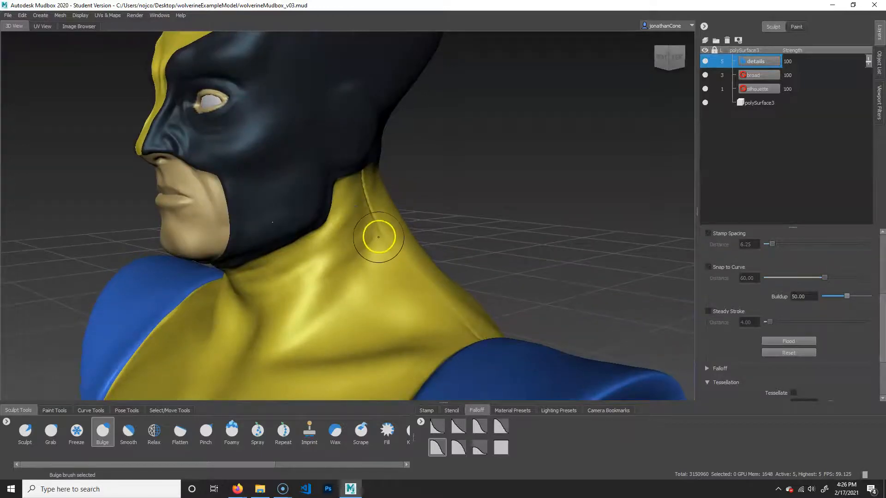
pyautogui.keyDown('alt'); pyautogui.moveTo(443, 262); pyautogui.dragTo(359, 248); pyautogui.keyUp('alt')
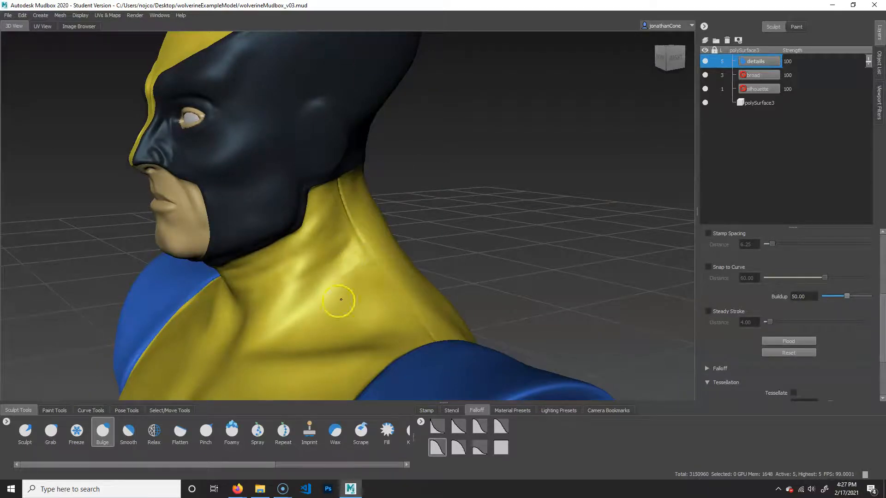
pyautogui.keyDown('alt'); pyautogui.moveTo(346, 317); pyautogui.dragTo(373, 260); pyautogui.keyUp('alt')
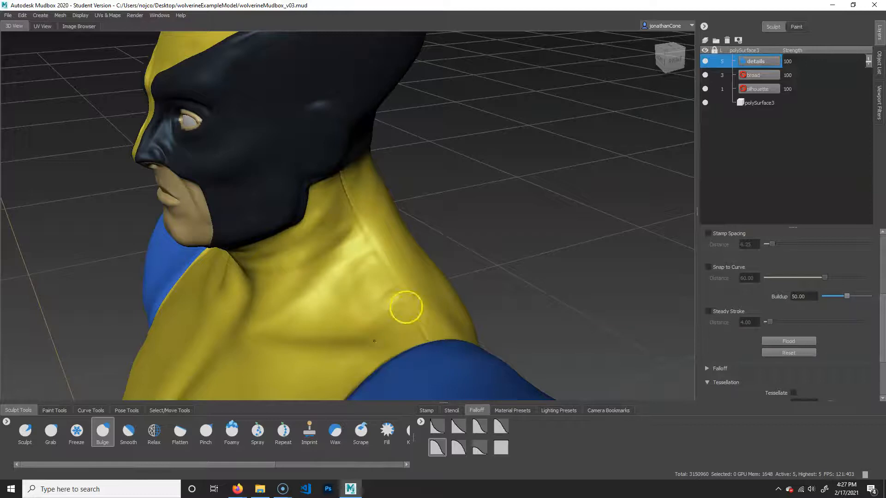
pyautogui.press('shift')
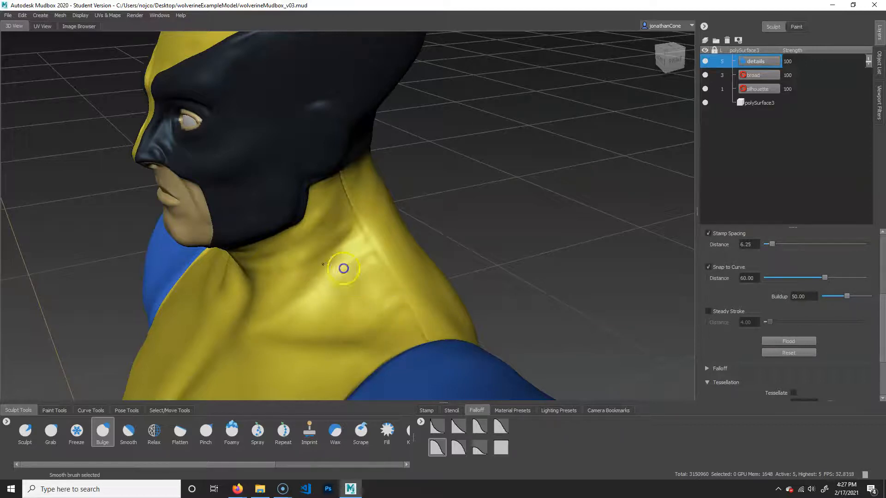
pyautogui.moveTo(431, 326)
pyautogui.keyDown('alt'); pyautogui.mouseDown()
pyautogui.moveTo(441, 326)
pyautogui.moveTo(463, 282)
pyautogui.moveTo(408, 285)
pyautogui.mouseUp(); pyautogui.keyUp('alt')
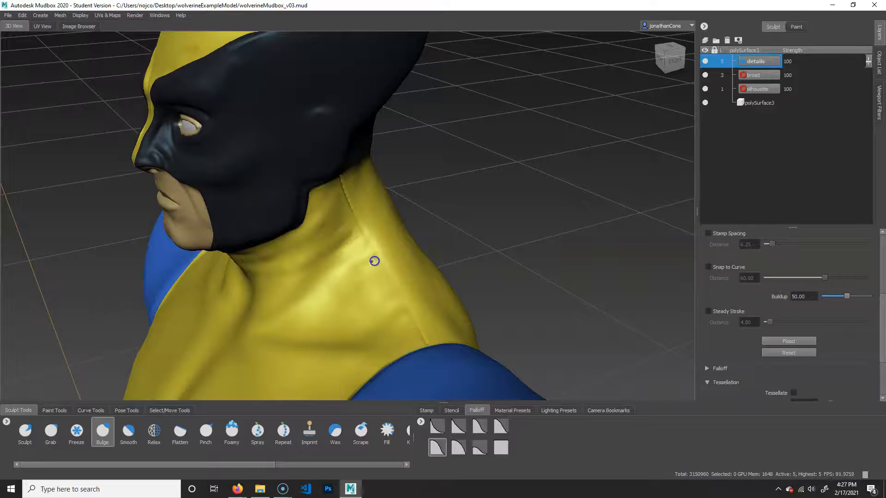
# Refine the wrinkles running into the lower neck seam above the shoulder pad with alternating bulging and smoothing
pyautogui.press('shift')
pyautogui.press('shift')
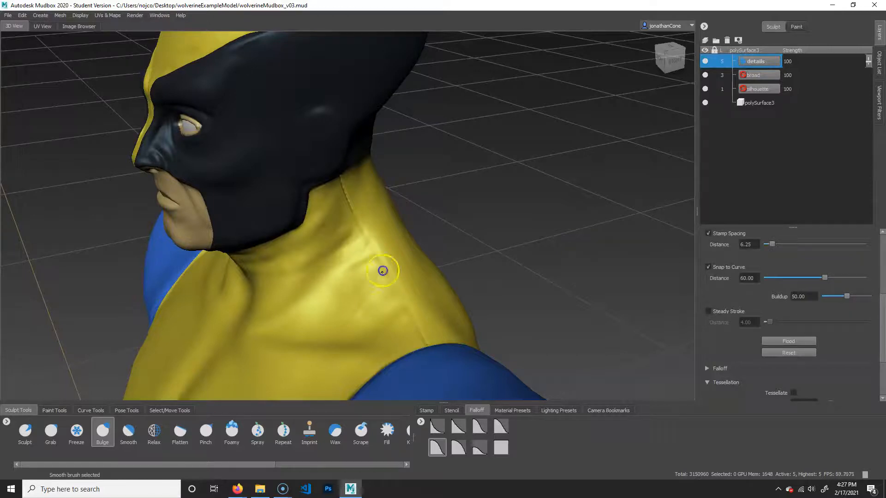
pyautogui.press('shift')
pyautogui.moveTo(432, 314)
pyautogui.keyDown('alt'); pyautogui.mouseDown()
pyautogui.moveTo(385, 328)
pyautogui.moveTo(338, 293)
pyautogui.moveTo(275, 278)
pyautogui.mouseUp(); pyautogui.keyUp('alt')
pyautogui.press('shift')
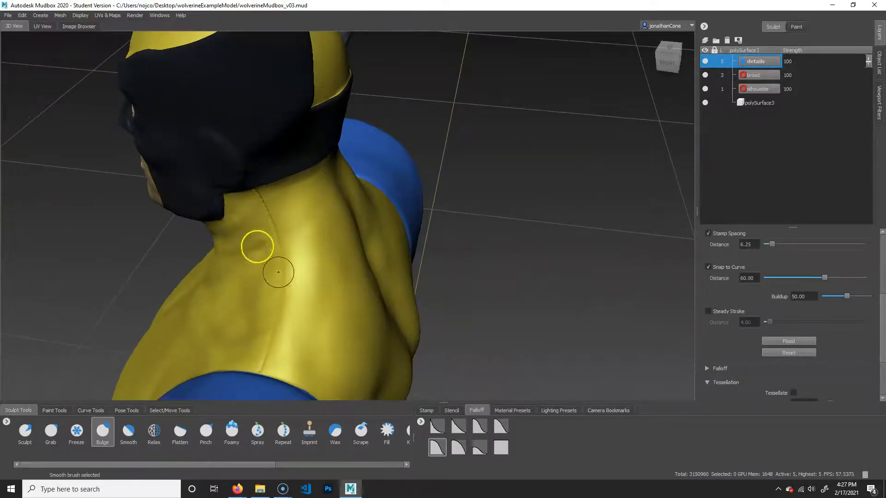
# Bulge small folds along the upper neck seam just below the cowl and smooth them into the neck
pyautogui.moveTo(262, 231)
pyautogui.keyDown('alt'); pyautogui.mouseDown()
pyautogui.moveTo(307, 241)
pyautogui.moveTo(262, 189)
pyautogui.mouseUp(); pyautogui.keyUp('alt')
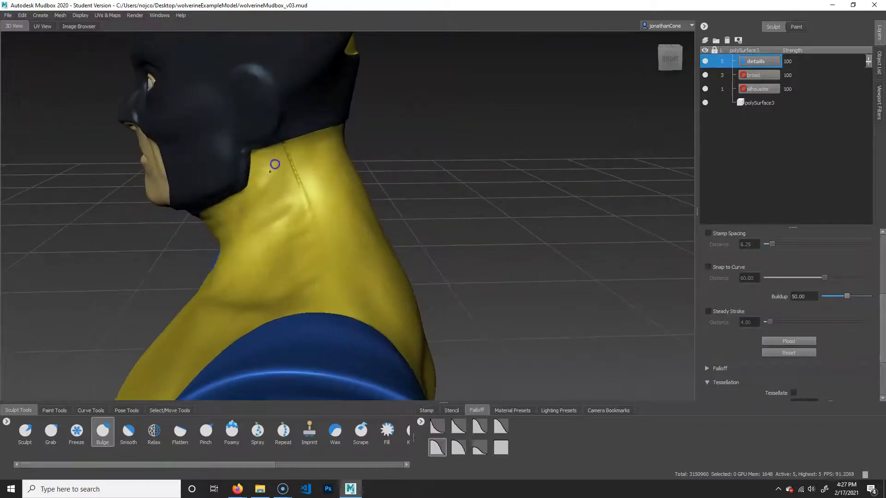
pyautogui.press('shift')
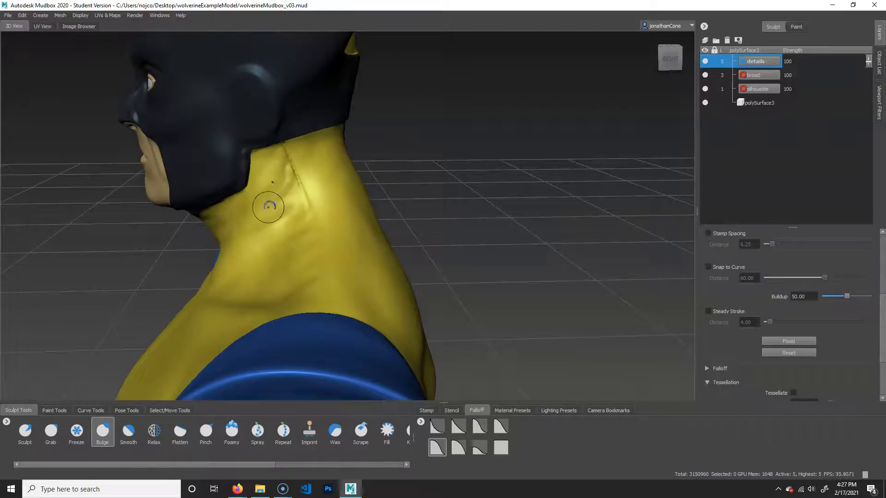
pyautogui.press('shift')
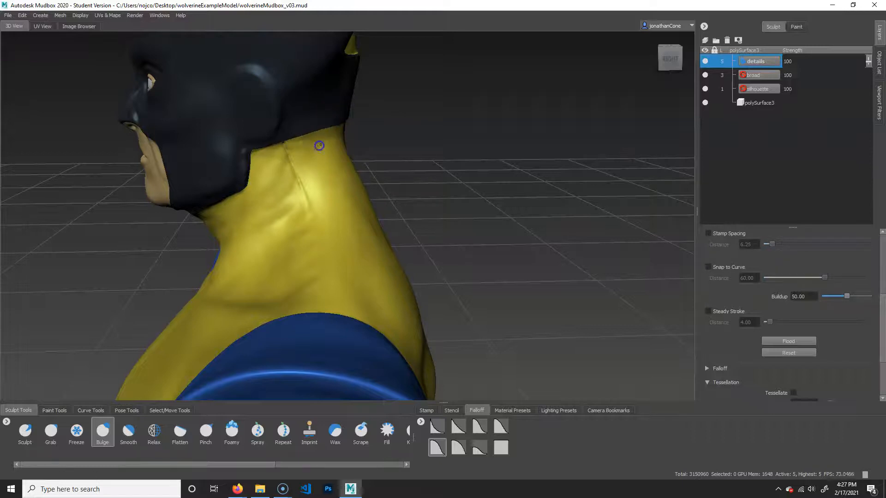
pyautogui.press('shift')
pyautogui.press('shift')
pyautogui.press('shift')
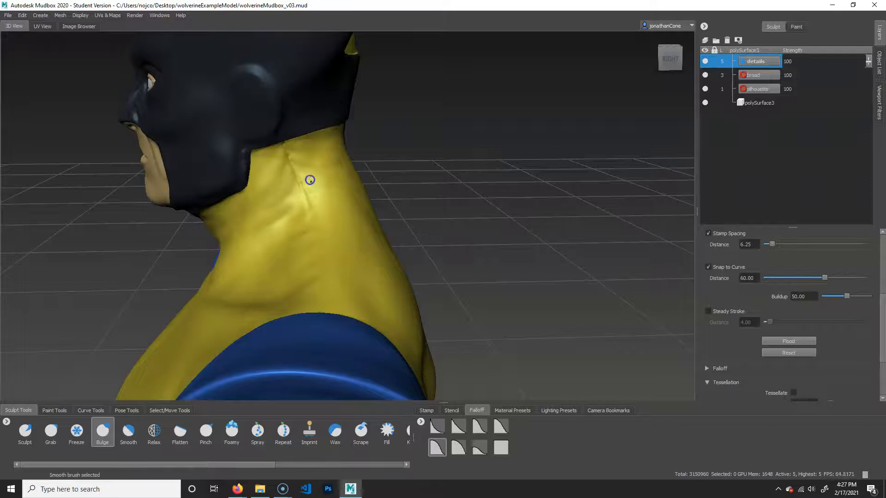
# Bulge horizontal wrinkles behind the neck seam, from the cowl down toward the shoulder pad, and smooth them
pyautogui.keyDown('alt'); pyautogui.moveTo(356, 198); pyautogui.dragTo(314, 173); pyautogui.keyUp('alt')
pyautogui.press('shift')
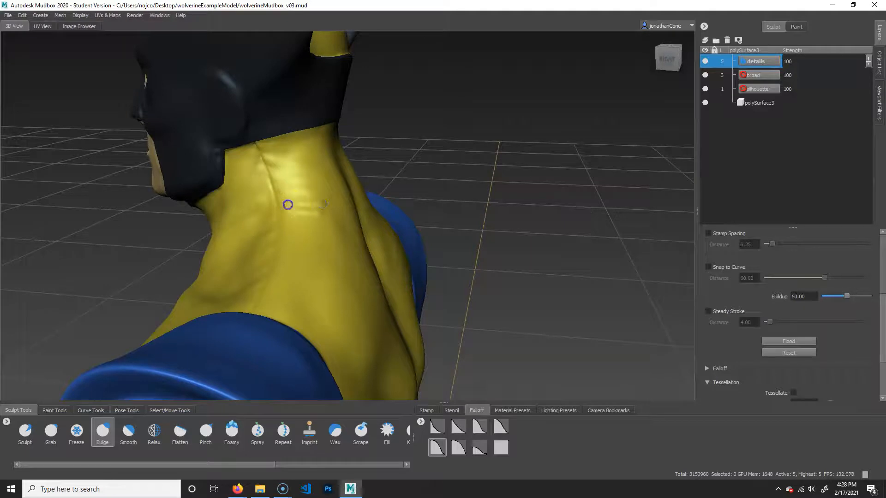
pyautogui.press('shift')
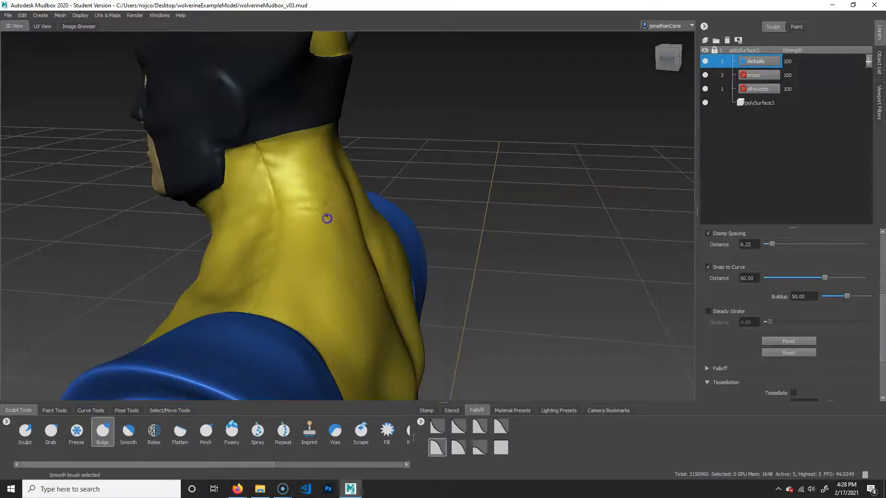
pyautogui.keyDown('alt'); pyautogui.moveTo(300, 173); pyautogui.dragTo(352, 247); pyautogui.keyUp('alt')
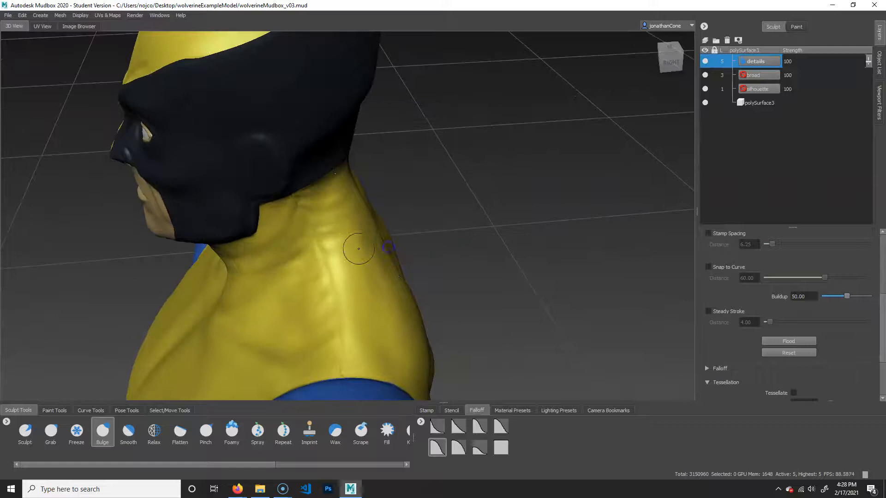
pyautogui.moveTo(369, 190)
pyautogui.keyDown('alt'); pyautogui.mouseDown()
pyautogui.moveTo(347, 205)
pyautogui.moveTo(330, 202)
pyautogui.moveTo(361, 196)
pyautogui.moveTo(364, 183)
pyautogui.moveTo(360, 257)
pyautogui.moveTo(308, 212)
pyautogui.mouseUp(); pyautogui.keyUp('alt')
pyautogui.press('shift')
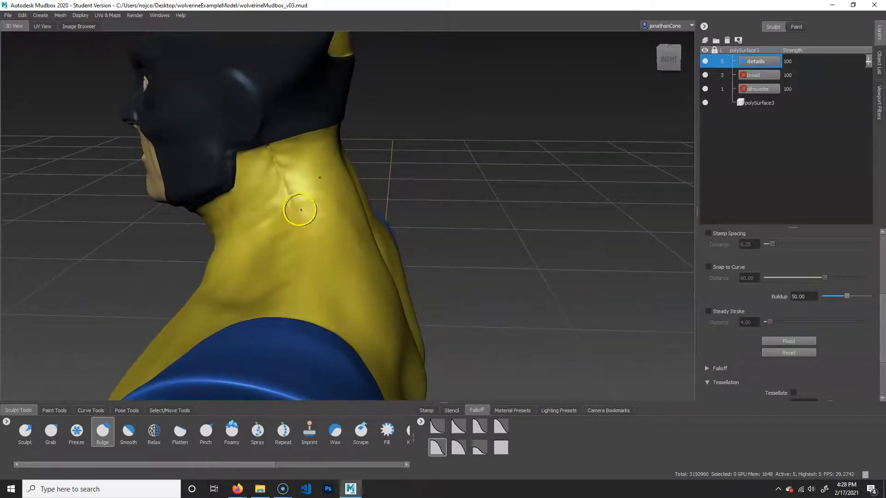
pyautogui.click(303, 212)
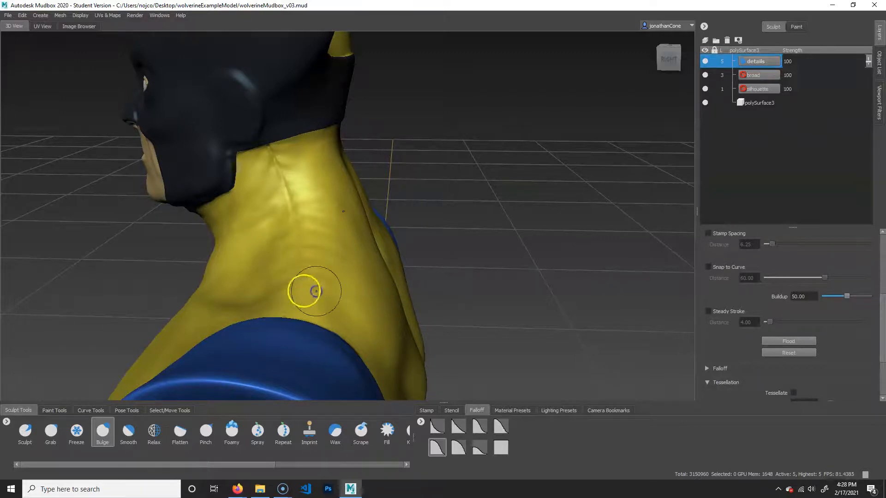
pyautogui.press('shift')
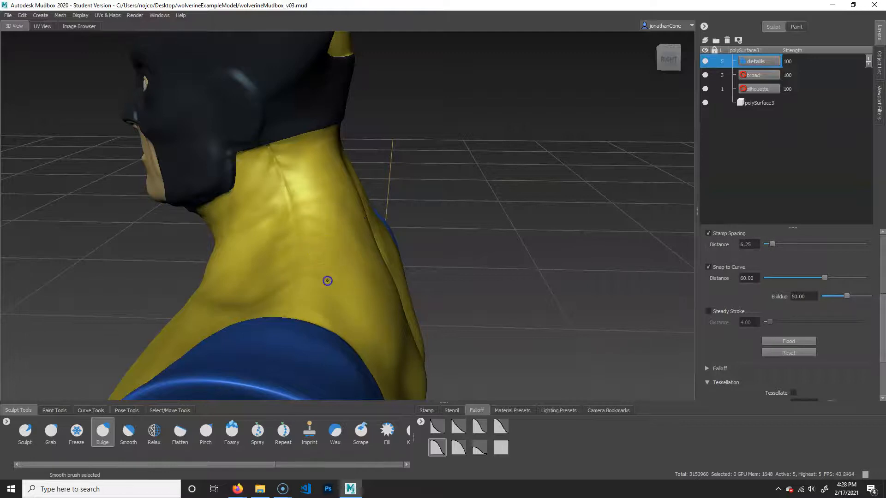
# Switch to the Sculpt brush with the steep first falloff preset and carve creases along the upper neck seam
pyautogui.keyDown('alt'); pyautogui.moveTo(344, 288); pyautogui.dragTo(431, 298); pyautogui.keyUp('alt')
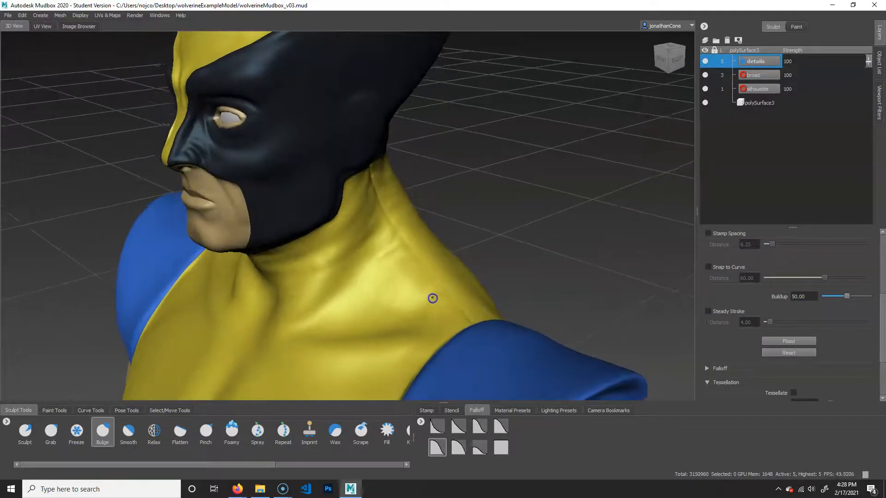
pyautogui.click(26, 432)
pyautogui.keyDown('alt'); pyautogui.moveTo(387, 257); pyautogui.dragTo(486, 282, button='right'); pyautogui.keyUp('alt')
pyautogui.click(435, 429)
pyautogui.moveTo(428, 263)
pyautogui.mouseDown()
pyautogui.moveTo(409, 260)
pyautogui.moveTo(414, 237)
pyautogui.mouseUp()
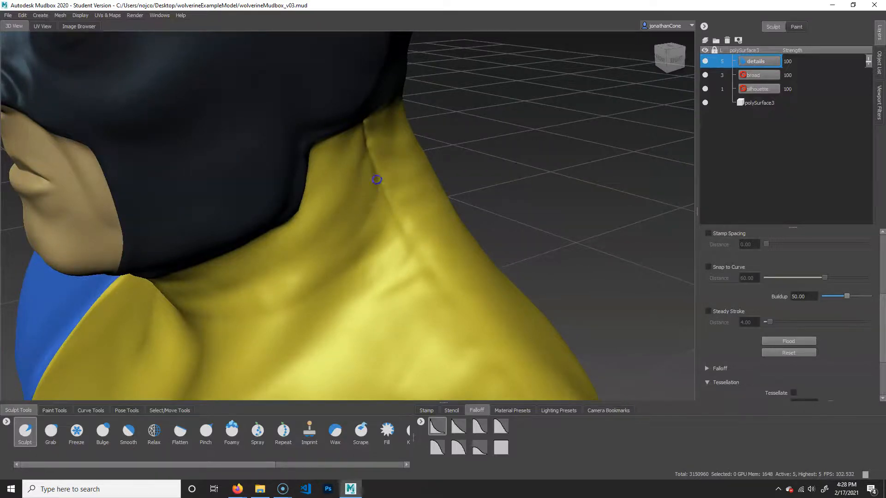
pyautogui.moveTo(377, 180); pyautogui.dragTo(377, 181)
pyautogui.moveTo(421, 275)
pyautogui.mouseDown()
pyautogui.moveTo(435, 262)
pyautogui.moveTo(484, 317)
pyautogui.moveTo(459, 320)
pyautogui.moveTo(418, 256)
pyautogui.moveTo(350, 267)
pyautogui.moveTo(374, 247)
pyautogui.moveTo(467, 235)
pyautogui.moveTo(510, 243)
pyautogui.moveTo(431, 154)
pyautogui.mouseUp()
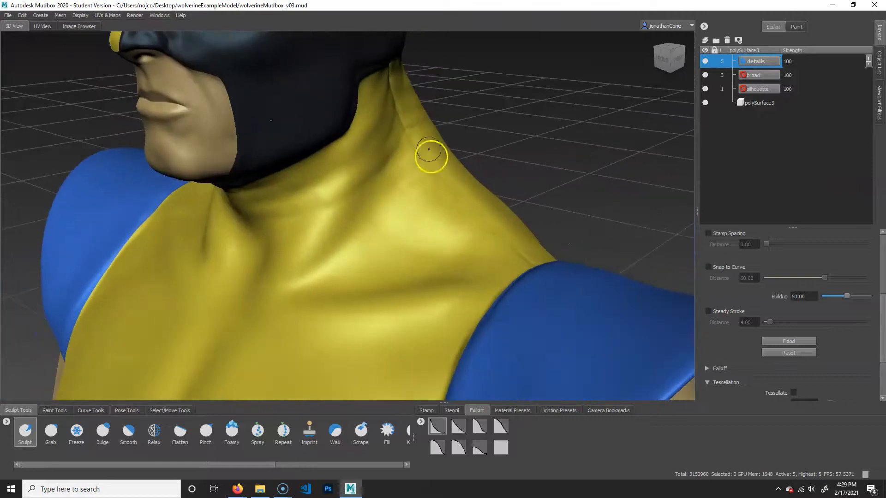
# Sculpt fine creases across the front of the neck and along the lower neck seam down to the shoulder pad
pyautogui.keyDown('alt'); pyautogui.moveTo(514, 198); pyautogui.dragTo(358, 194); pyautogui.keyUp('alt')
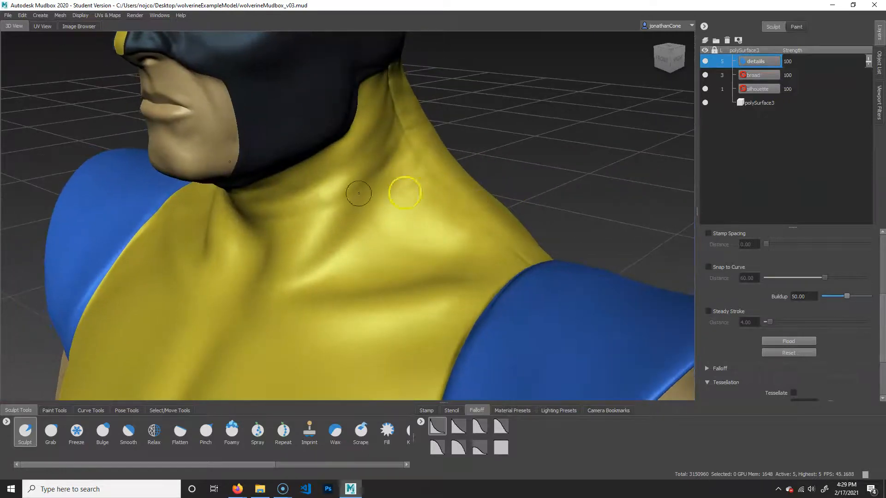
pyautogui.keyDown('alt'); pyautogui.moveTo(234, 201); pyautogui.dragTo(401, 152); pyautogui.keyUp('alt')
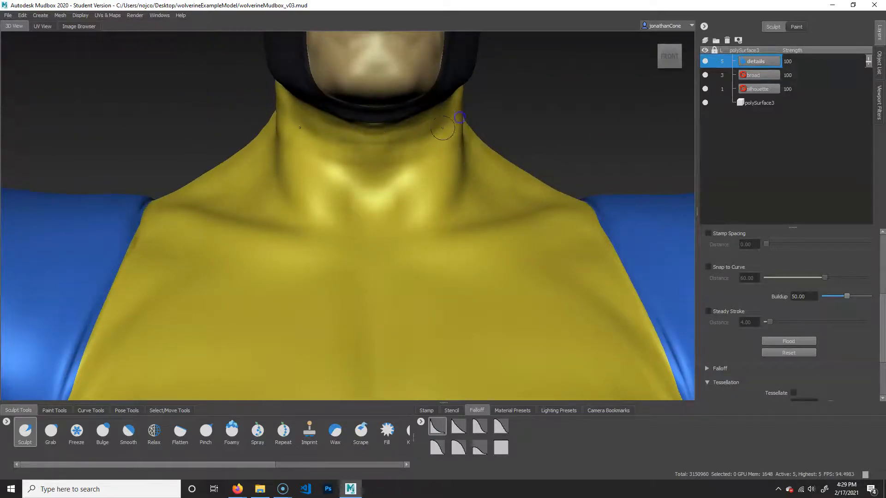
pyautogui.keyDown('alt'); pyautogui.moveTo(450, 122); pyautogui.dragTo(406, 244); pyautogui.keyUp('alt')
pyautogui.keyDown('alt'); pyautogui.moveTo(407, 244); pyautogui.dragTo(524, 185, button='right'); pyautogui.keyUp('alt')
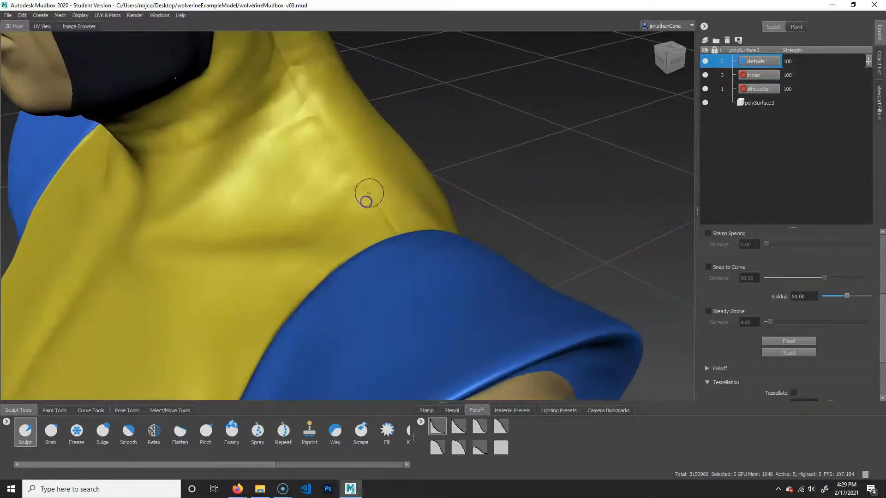
pyautogui.keyDown('alt'); pyautogui.moveTo(383, 208); pyautogui.dragTo(325, 193); pyautogui.keyUp('alt')
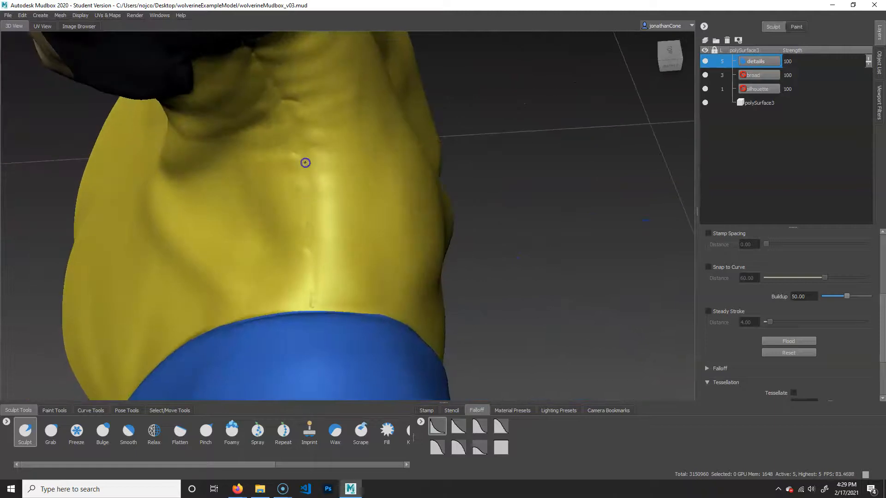
pyautogui.keyDown('alt'); pyautogui.moveTo(310, 236); pyautogui.dragTo(352, 184); pyautogui.keyUp('alt')
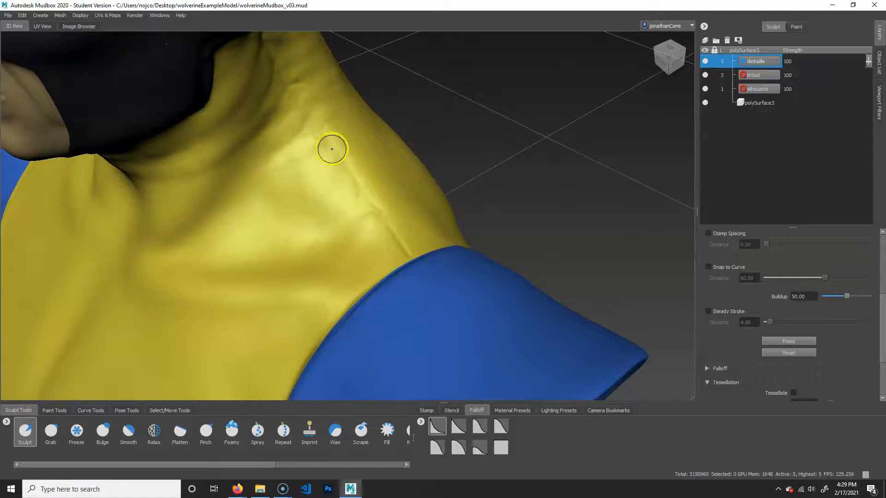
# Smooth the creases along the neck seams, from the cowl down to the shoulder pad, with the Smooth brush
pyautogui.press('shift')
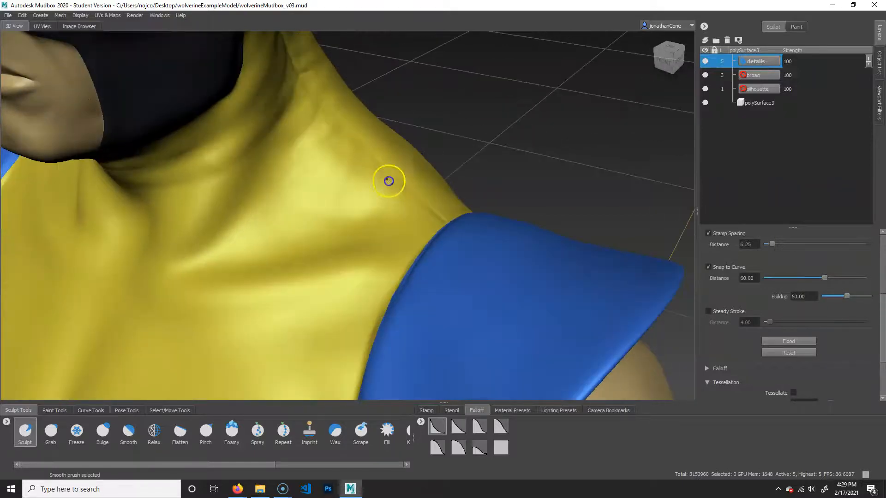
pyautogui.scroll(-5, 512, 192)
pyautogui.moveTo(507, 258)
pyautogui.keyDown('alt'); pyautogui.mouseDown()
pyautogui.moveTo(446, 280)
pyautogui.moveTo(255, 307)
pyautogui.moveTo(320, 290)
pyautogui.moveTo(344, 307)
pyautogui.moveTo(411, 289)
pyautogui.mouseUp(); pyautogui.keyUp('alt')
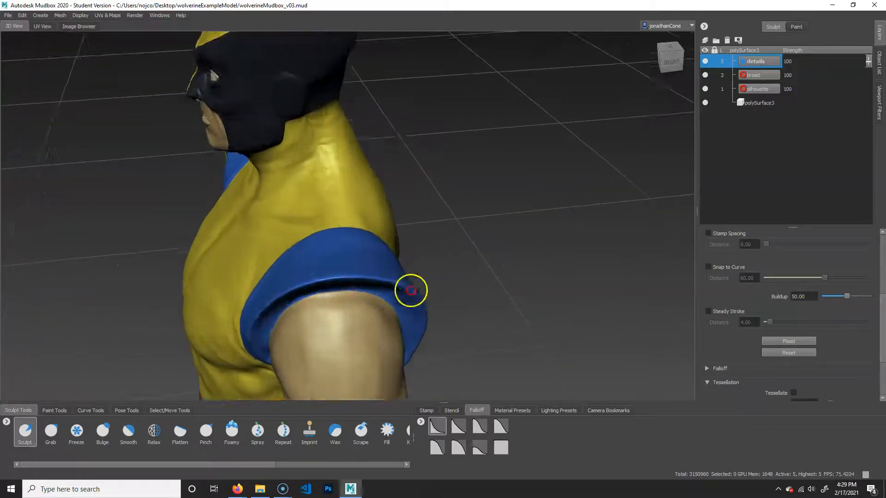
pyautogui.keyDown('alt'); pyautogui.moveTo(411, 289); pyautogui.dragTo(575, 262, button='right'); pyautogui.keyUp('alt')
pyautogui.keyDown('alt'); pyautogui.moveTo(575, 262); pyautogui.dragTo(334, 173, button='middle'); pyautogui.keyUp('alt')
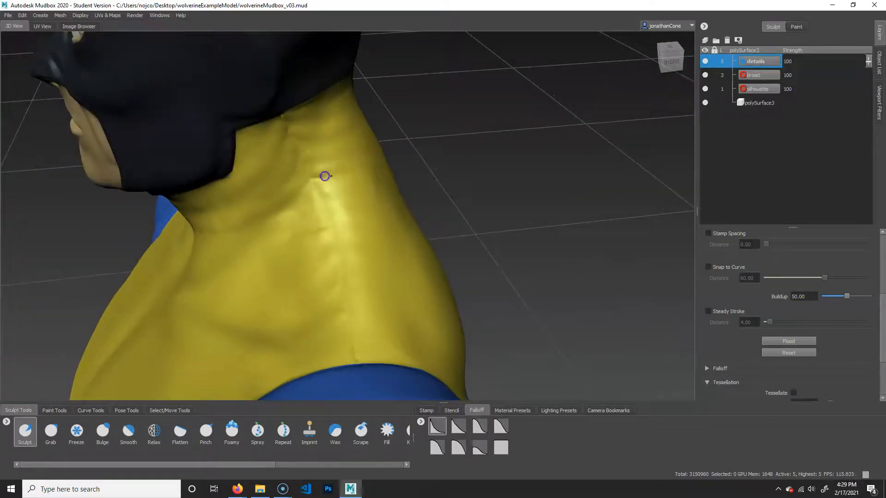
pyautogui.press('shift')
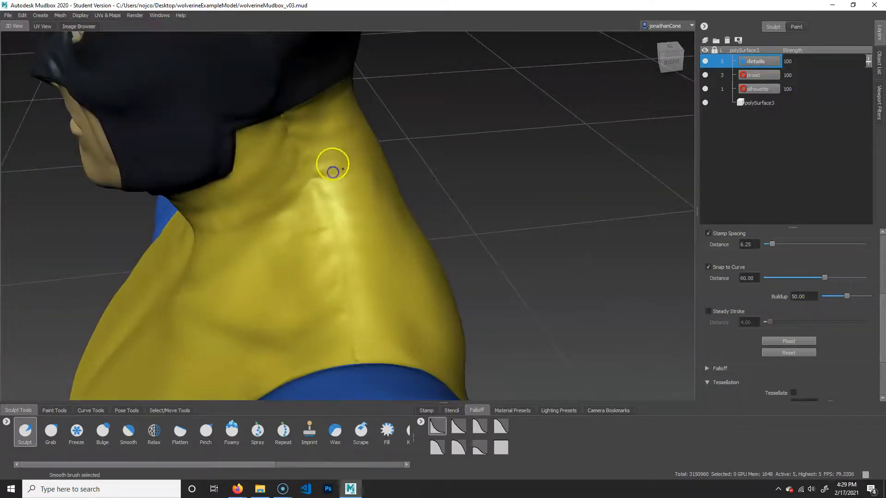
pyautogui.keyDown('alt'); pyautogui.moveTo(332, 172); pyautogui.dragTo(367, 156); pyautogui.keyUp('alt')
pyautogui.press('shift')
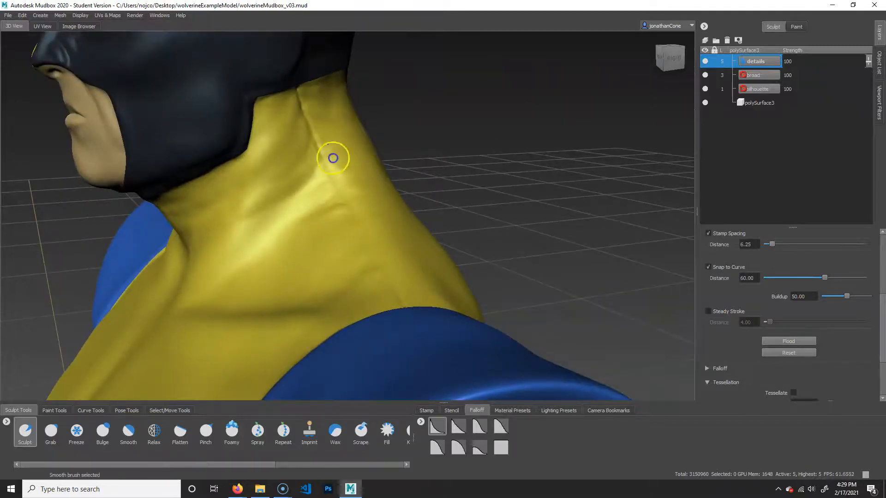
# Sculpt short horizontal cloth wrinkles across the centre of the chest between the pectorals
pyautogui.keyDown('alt'); pyautogui.moveTo(403, 179); pyautogui.dragTo(527, 297); pyautogui.keyUp('alt')
pyautogui.moveTo(527, 298)
pyautogui.keyDown('alt'); pyautogui.mouseDown(button='right')
pyautogui.moveTo(316, 267)
pyautogui.moveTo(405, 272)
pyautogui.moveTo(375, 300)
pyautogui.moveTo(533, 319)
pyautogui.moveTo(484, 316)
pyautogui.mouseUp(button='right'); pyautogui.keyUp('alt')
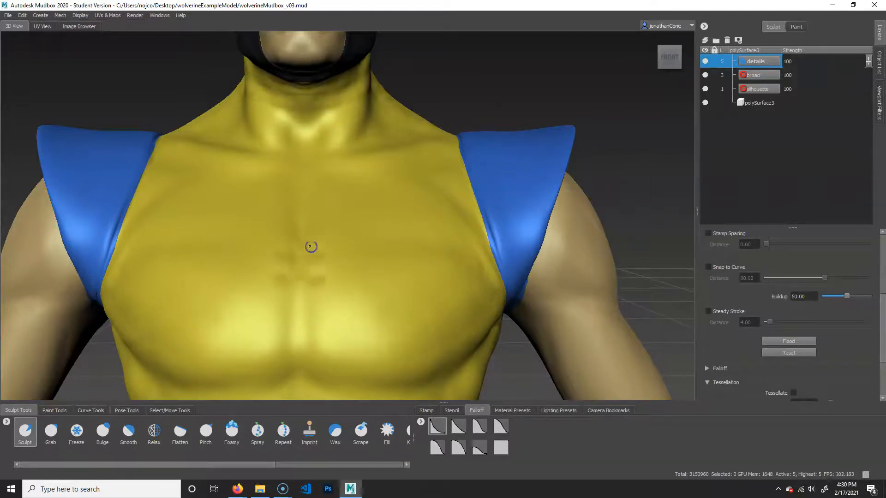
pyautogui.moveTo(299, 303)
pyautogui.mouseDown()
pyautogui.moveTo(308, 342)
pyautogui.moveTo(384, 336)
pyautogui.moveTo(245, 269)
pyautogui.mouseUp()
pyautogui.moveTo(256, 314); pyautogui.dragTo(283, 317)
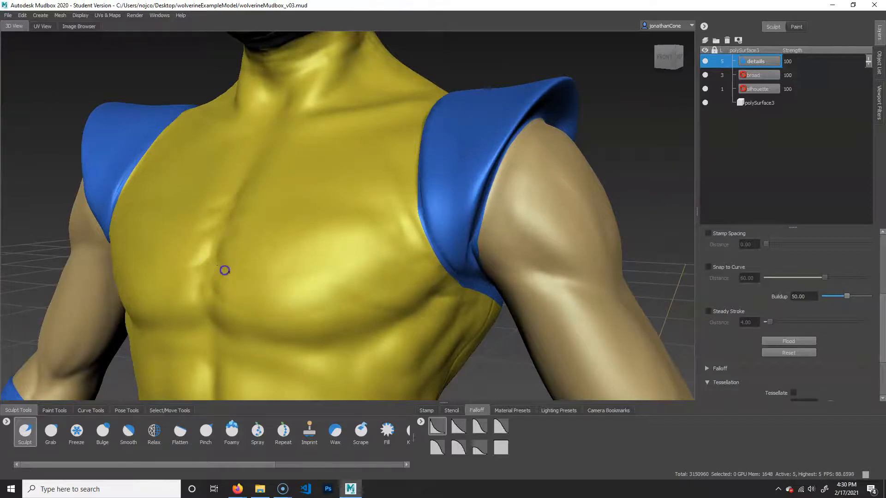
pyautogui.keyDown('alt'); pyautogui.moveTo(287, 281); pyautogui.dragTo(421, 278); pyautogui.keyUp('alt')
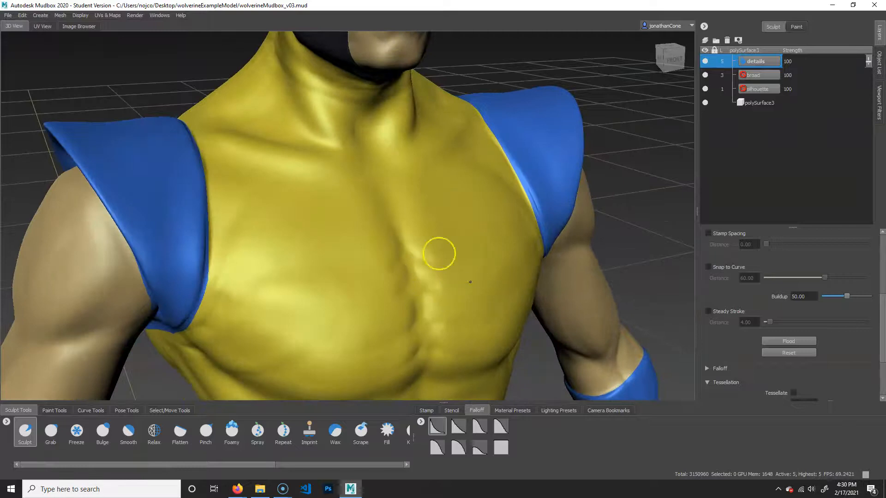
pyautogui.keyDown('alt'); pyautogui.moveTo(463, 197); pyautogui.dragTo(442, 209, button='right'); pyautogui.keyUp('alt')
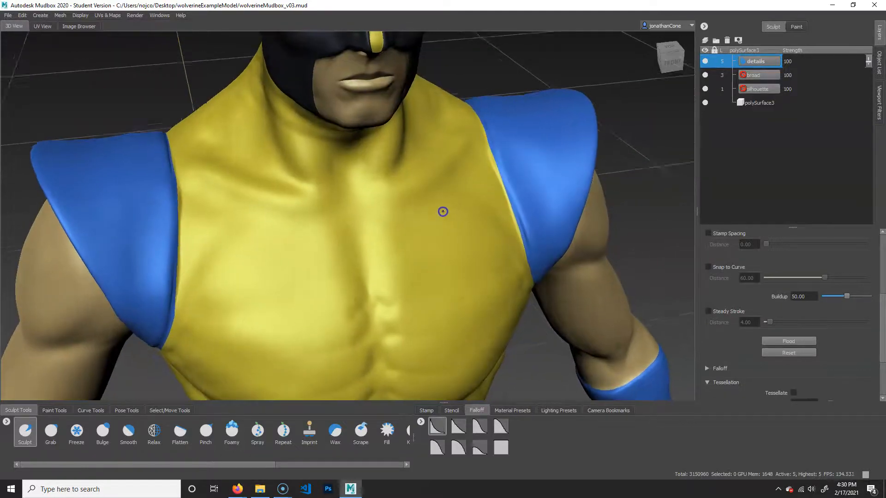
pyautogui.keyDown('alt'); pyautogui.moveTo(395, 182); pyautogui.dragTo(307, 127); pyautogui.keyUp('alt')
pyautogui.moveTo(358, 158)
pyautogui.keyDown('alt'); pyautogui.mouseDown()
pyautogui.moveTo(365, 154)
pyautogui.moveTo(381, 203)
pyautogui.moveTo(370, 162)
pyautogui.mouseUp(); pyautogui.keyUp('alt')
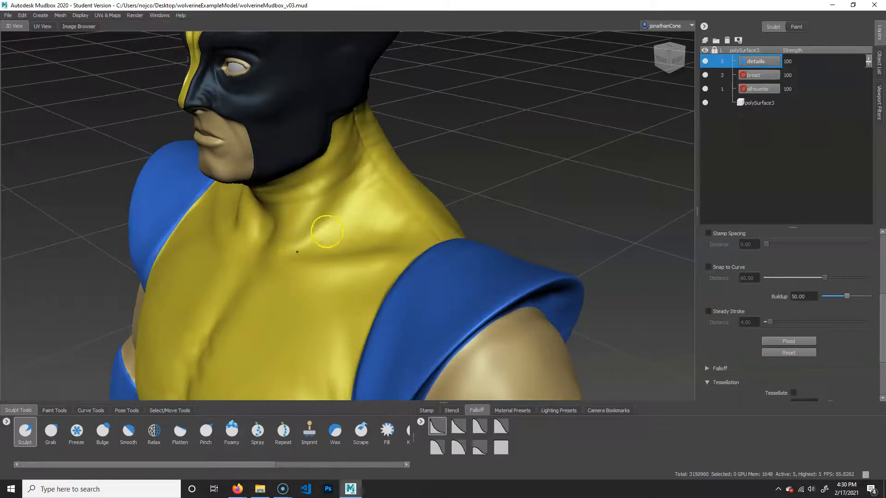
pyautogui.keyDown('alt'); pyautogui.moveTo(366, 249); pyautogui.dragTo(397, 171); pyautogui.keyUp('alt')
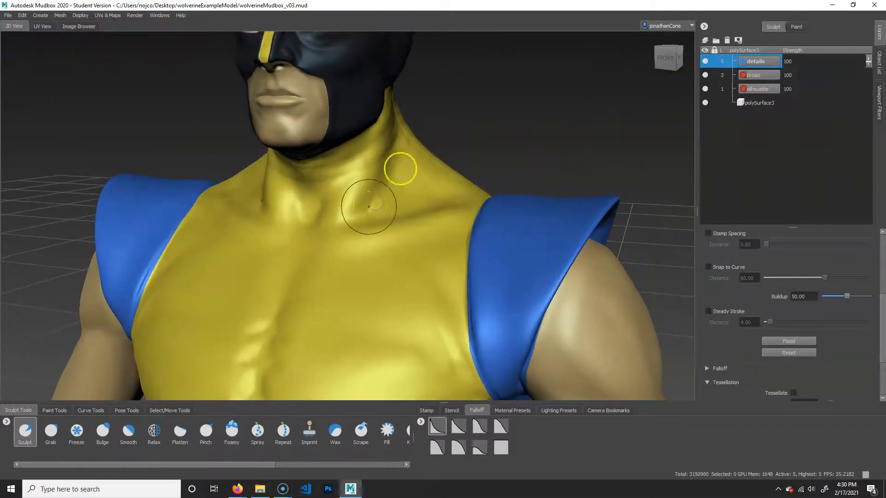
# Smooth the wrinkles down the centre of the chest so they blend into the pectorals
pyautogui.scroll(-10, 311, 254)
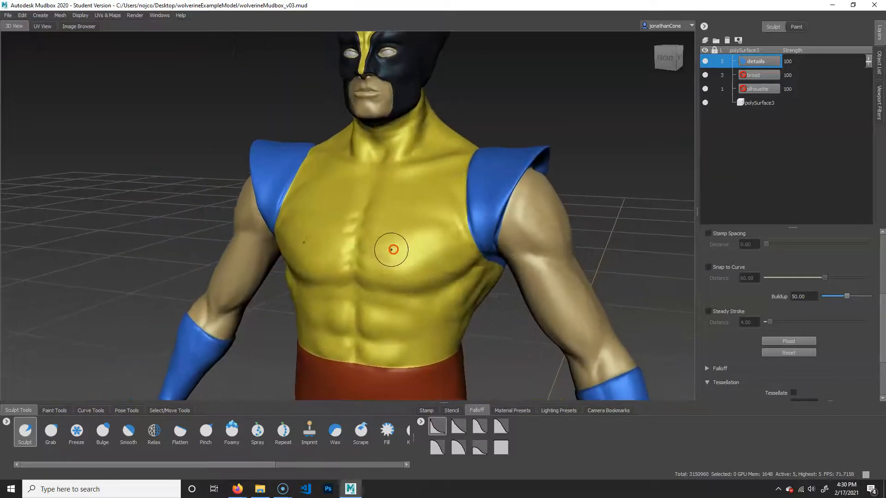
pyautogui.moveTo(256, 466)
pyautogui.mouseDown()
pyautogui.moveTo(351, 465)
pyautogui.moveTo(210, 465)
pyautogui.mouseUp()
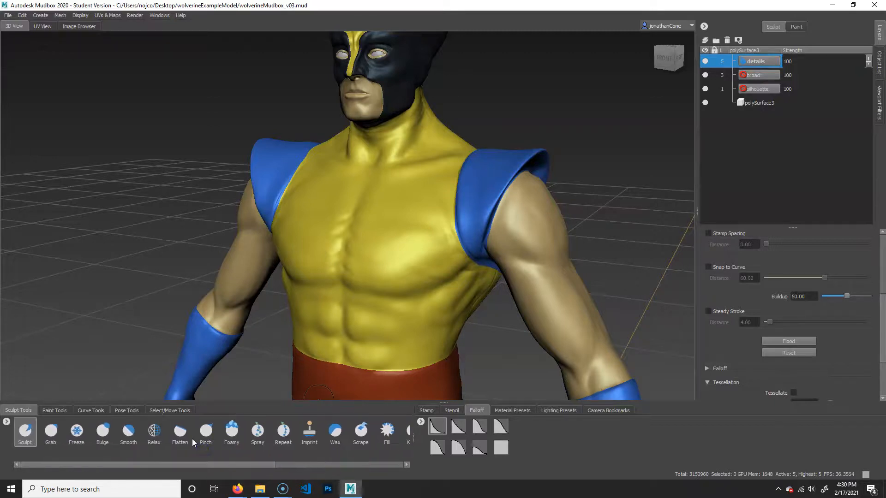
pyautogui.keyDown('alt'); pyautogui.moveTo(355, 328); pyautogui.dragTo(417, 313); pyautogui.keyUp('alt')
pyautogui.press('shift')
pyautogui.keyDown('shift'); pyautogui.moveTo(394, 246); pyautogui.dragTo(388, 219); pyautogui.keyUp('shift')
pyautogui.keyDown('alt'); pyautogui.moveTo(453, 277); pyautogui.dragTo(465, 288); pyautogui.keyUp('alt')
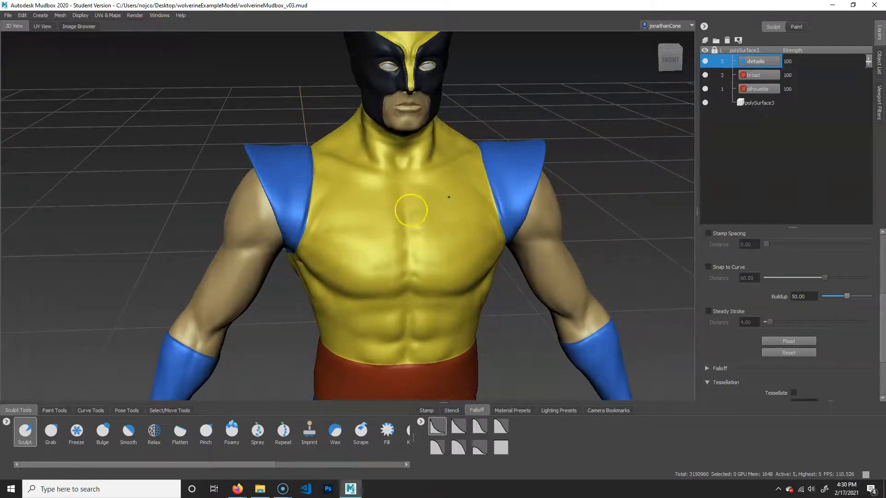
pyautogui.press('shift')
# Sculpt the midline of the abdomen and sharpen the outlines of the abdominal muscles above the belt
pyautogui.moveTo(512, 318)
pyautogui.keyDown('alt'); pyautogui.mouseDown()
pyautogui.moveTo(421, 296)
pyautogui.moveTo(434, 281)
pyautogui.mouseUp(); pyautogui.keyUp('alt')
pyautogui.keyDown('alt'); pyautogui.moveTo(394, 290); pyautogui.dragTo(516, 314, button='right'); pyautogui.keyUp('alt')
pyautogui.keyDown('alt'); pyautogui.moveTo(516, 314); pyautogui.dragTo(531, 302); pyautogui.keyUp('alt')
pyautogui.moveTo(377, 244); pyautogui.dragTo(378, 242)
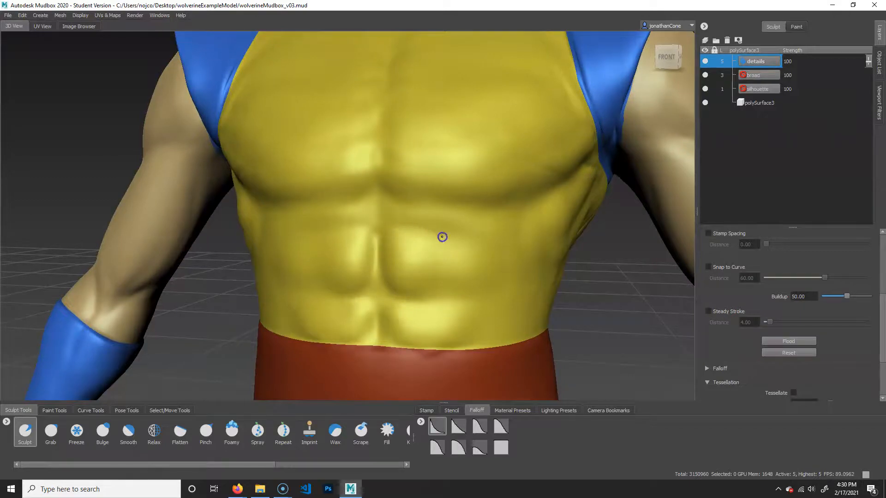
pyautogui.moveTo(488, 242)
pyautogui.mouseDown()
pyautogui.moveTo(495, 263)
pyautogui.moveTo(466, 302)
pyautogui.mouseUp()
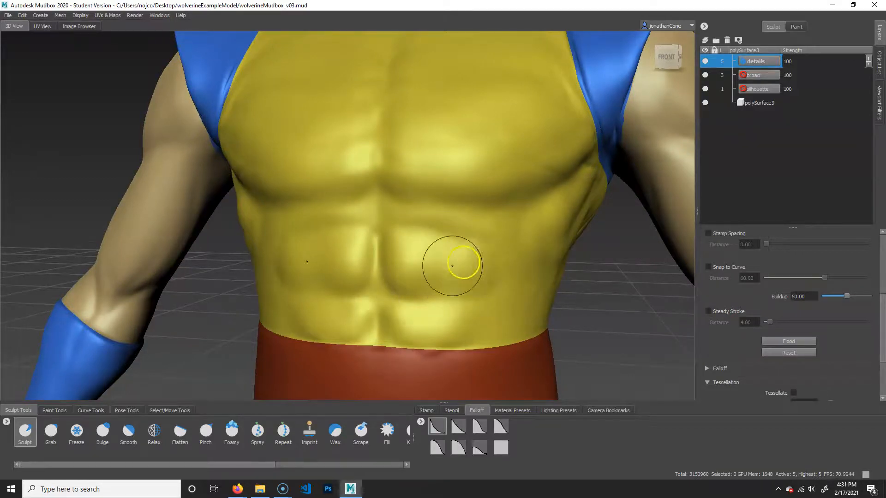
pyautogui.moveTo(433, 276)
pyautogui.keyDown('alt'); pyautogui.mouseDown()
pyautogui.moveTo(452, 279)
pyautogui.moveTo(422, 283)
pyautogui.moveTo(473, 287)
pyautogui.moveTo(483, 266)
pyautogui.moveTo(490, 278)
pyautogui.moveTo(415, 260)
pyautogui.moveTo(405, 271)
pyautogui.moveTo(489, 280)
pyautogui.mouseUp(); pyautogui.keyUp('alt')
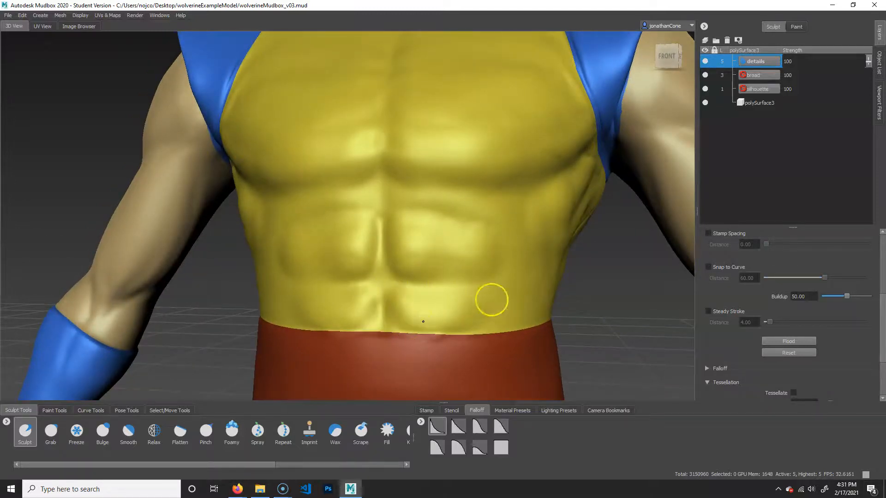
# Sculpt creases along the side of the ribcage between the abdominal muscles and the side seam
pyautogui.moveTo(510, 276)
pyautogui.keyDown('alt'); pyautogui.mouseDown()
pyautogui.moveTo(484, 303)
pyautogui.moveTo(514, 279)
pyautogui.moveTo(549, 186)
pyautogui.moveTo(542, 229)
pyautogui.moveTo(549, 241)
pyautogui.moveTo(530, 184)
pyautogui.mouseUp(); pyautogui.keyUp('alt')
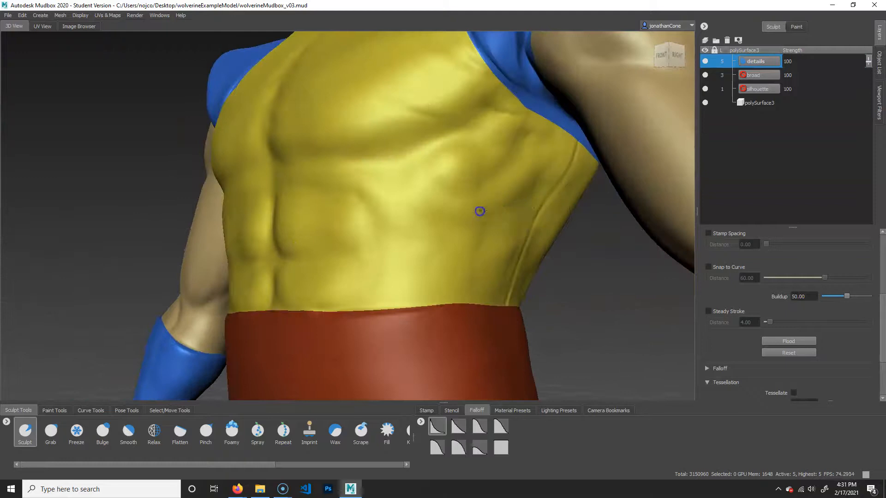
pyautogui.keyDown('alt'); pyautogui.moveTo(516, 222); pyautogui.dragTo(546, 174); pyautogui.keyUp('alt')
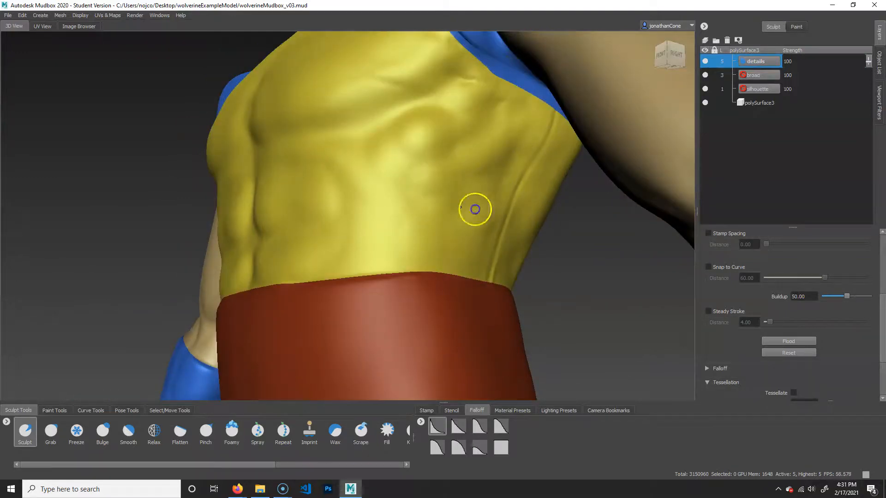
pyautogui.keyDown('alt'); pyautogui.moveTo(450, 215); pyautogui.dragTo(489, 245); pyautogui.keyUp('alt')
pyautogui.keyDown('alt'); pyautogui.moveTo(569, 267); pyautogui.dragTo(487, 257, button='right'); pyautogui.keyUp('alt')
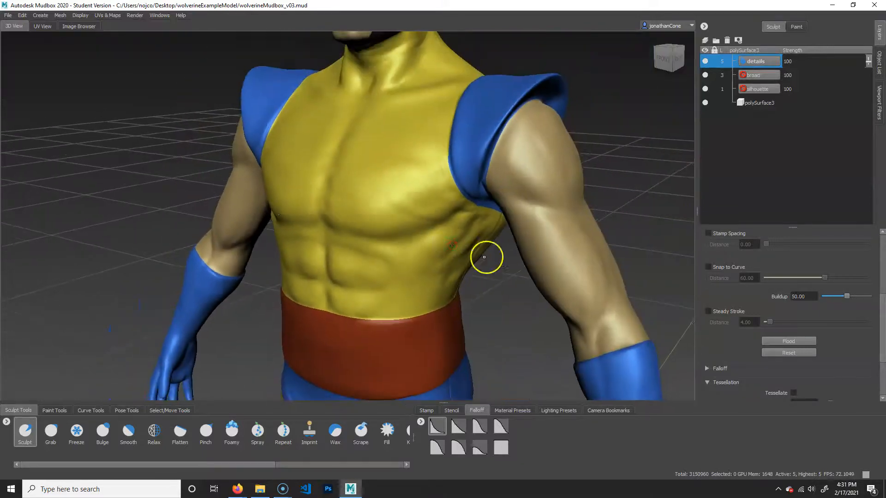
pyautogui.keyDown('alt'); pyautogui.moveTo(484, 256); pyautogui.dragTo(470, 228); pyautogui.keyUp('alt')
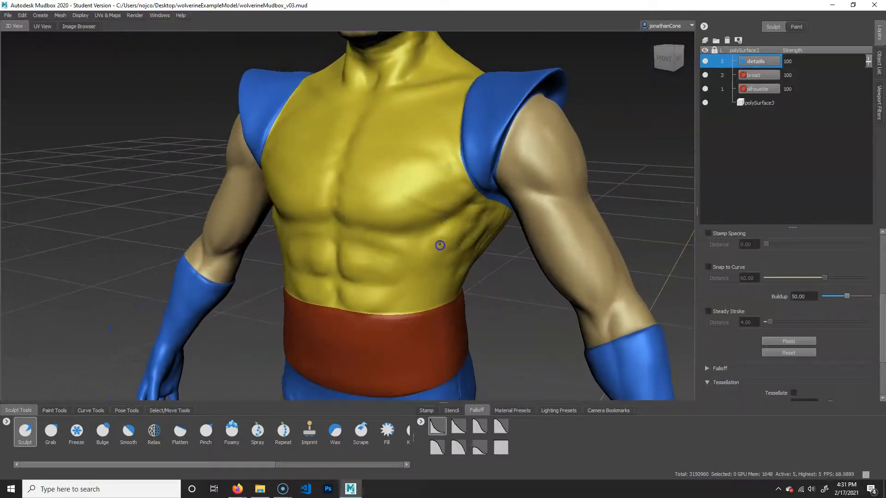
# Define the deltoid's muscle grooves and lower edge on the bare upper arm and smooth them
pyautogui.keyDown('alt'); pyautogui.moveTo(425, 254); pyautogui.dragTo(415, 291); pyautogui.keyUp('alt')
pyautogui.scroll(4, 426, 249)
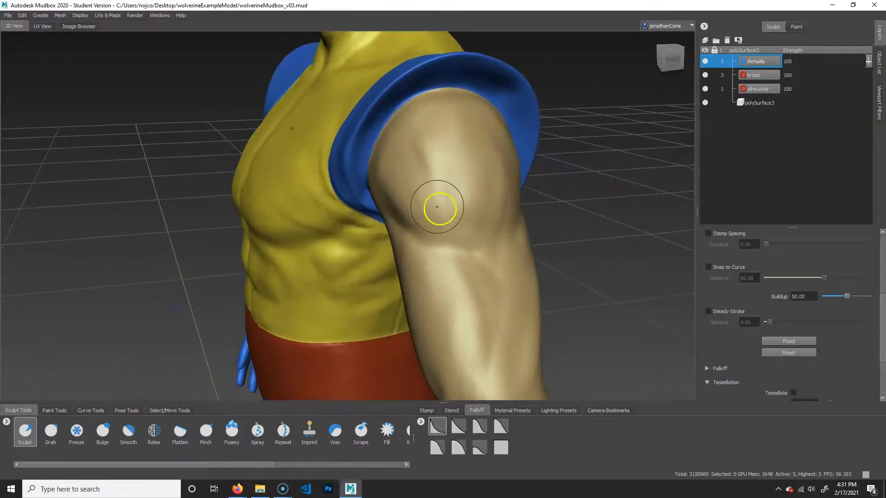
pyautogui.moveTo(464, 251)
pyautogui.keyDown('alt'); pyautogui.mouseDown()
pyautogui.moveTo(494, 231)
pyautogui.moveTo(484, 199)
pyautogui.mouseUp(); pyautogui.keyUp('alt')
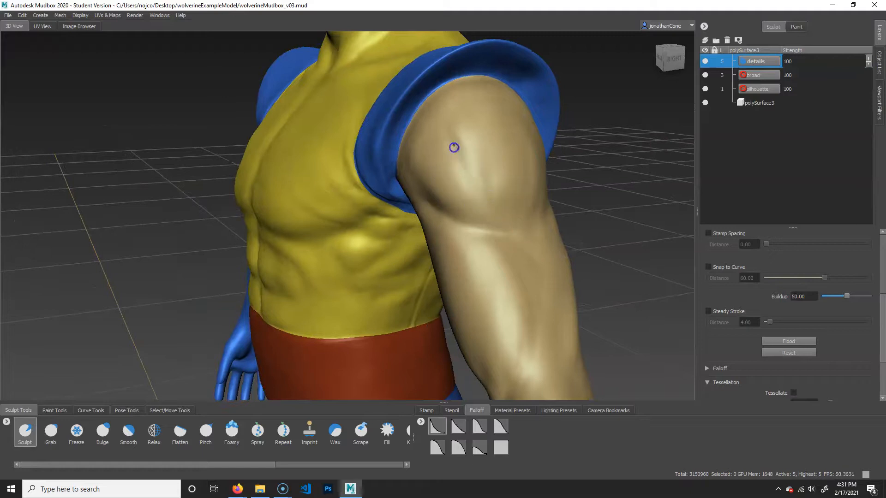
pyautogui.moveTo(505, 221)
pyautogui.mouseDown()
pyautogui.moveTo(627, 228)
pyautogui.moveTo(587, 239)
pyautogui.moveTo(439, 166)
pyautogui.mouseUp()
pyautogui.press('shift')
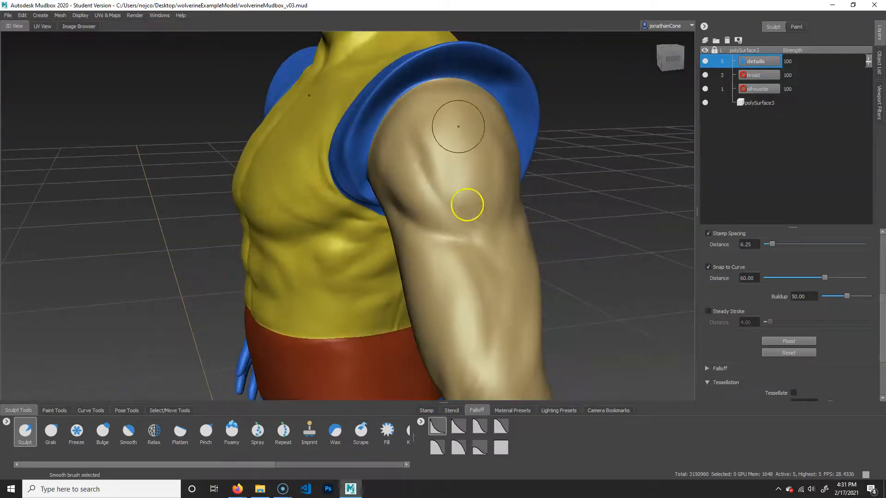
pyautogui.keyDown('alt'); pyautogui.moveTo(467, 201); pyautogui.dragTo(456, 210); pyautogui.keyUp('alt')
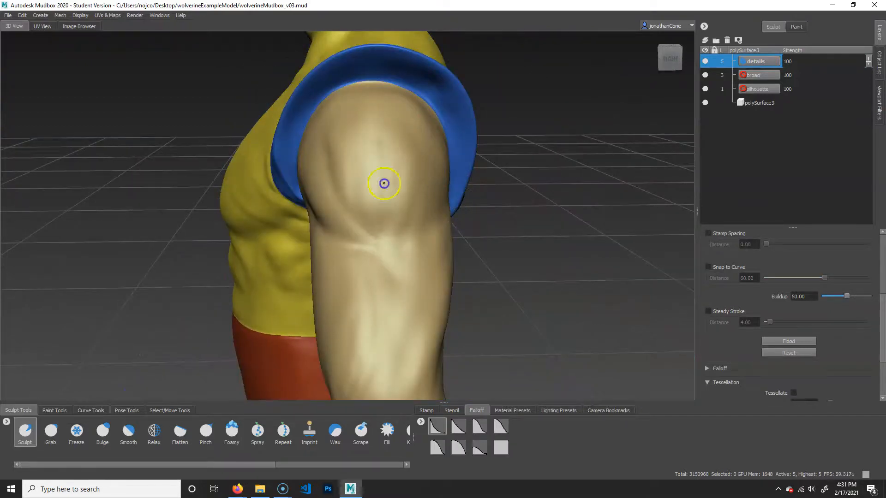
pyautogui.press('shift')
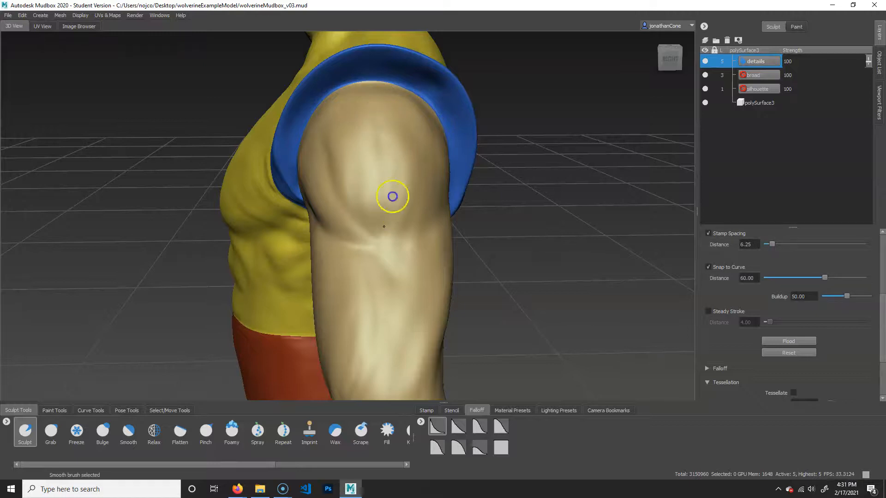
pyautogui.keyDown('alt'); pyautogui.moveTo(470, 205); pyautogui.dragTo(436, 158); pyautogui.keyUp('alt')
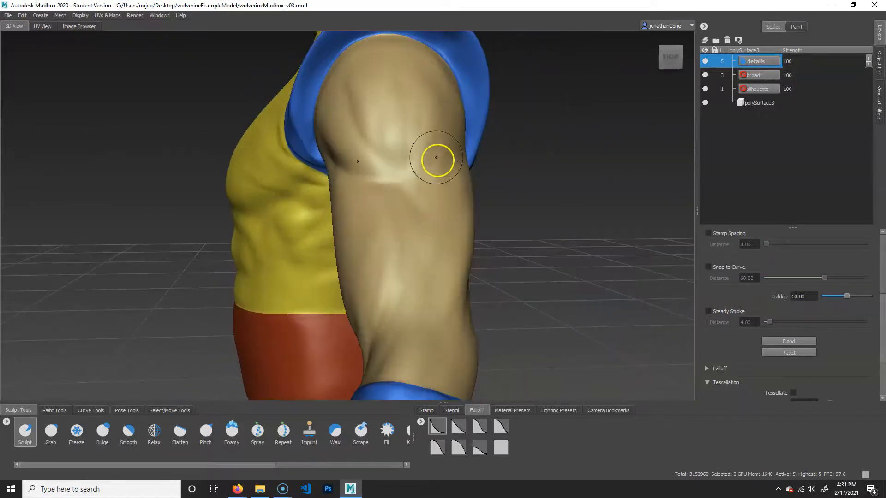
pyautogui.press('shift')
# Sculpt the muscle divisions of the arm between the deltoid and the elbow and smooth them into the shoulder
pyautogui.keyDown('alt'); pyautogui.moveTo(434, 257); pyautogui.dragTo(454, 200); pyautogui.keyUp('alt')
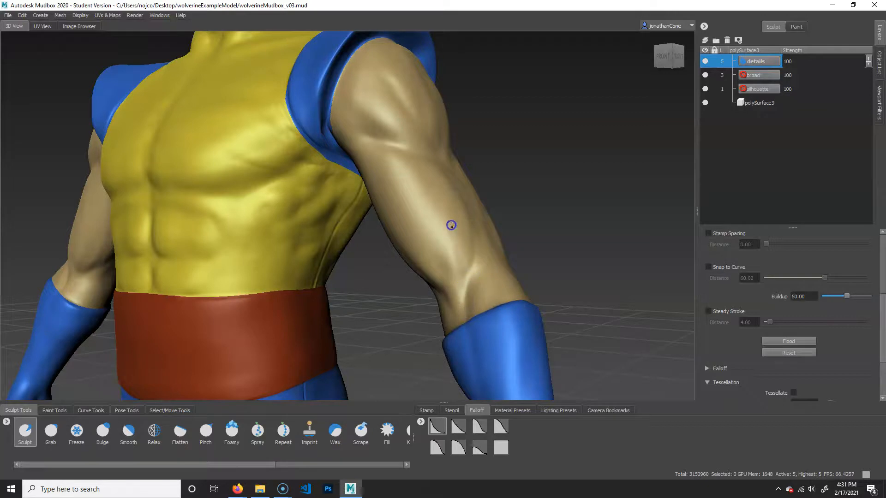
pyautogui.press('shift')
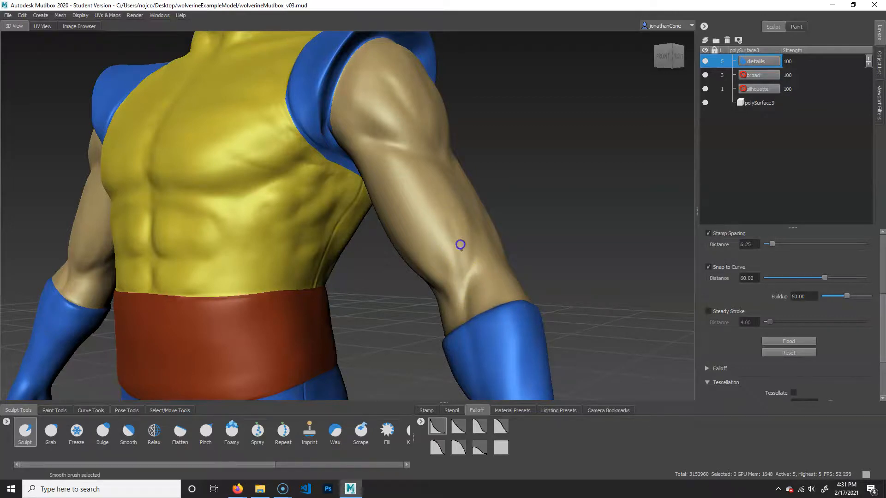
pyautogui.keyDown('alt'); pyautogui.moveTo(465, 259); pyautogui.dragTo(462, 231); pyautogui.keyUp('alt')
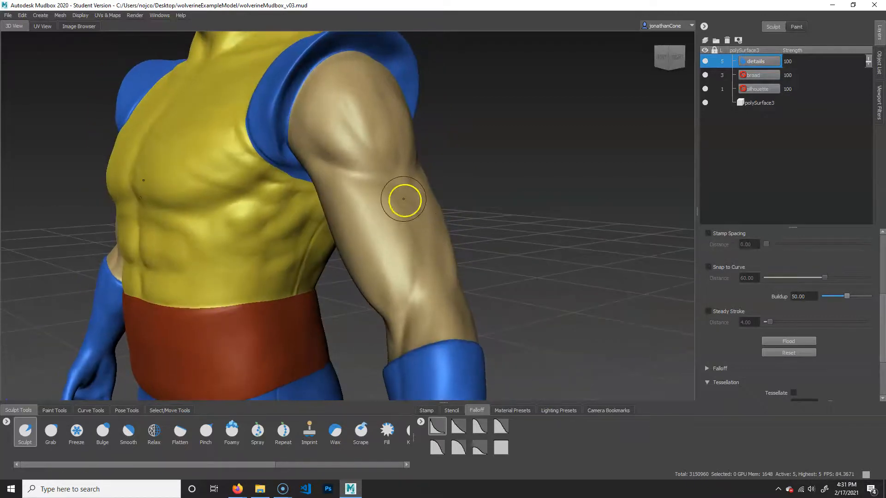
pyautogui.press('shift')
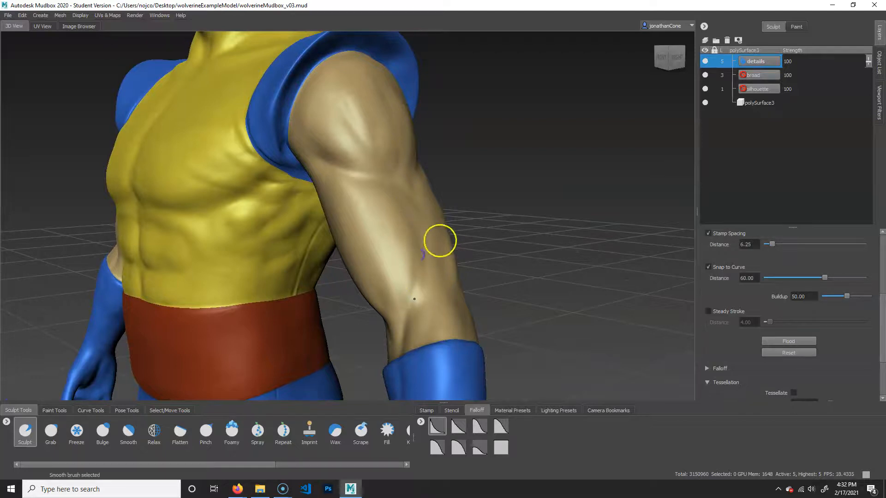
pyautogui.press('shift')
pyautogui.press('shift')
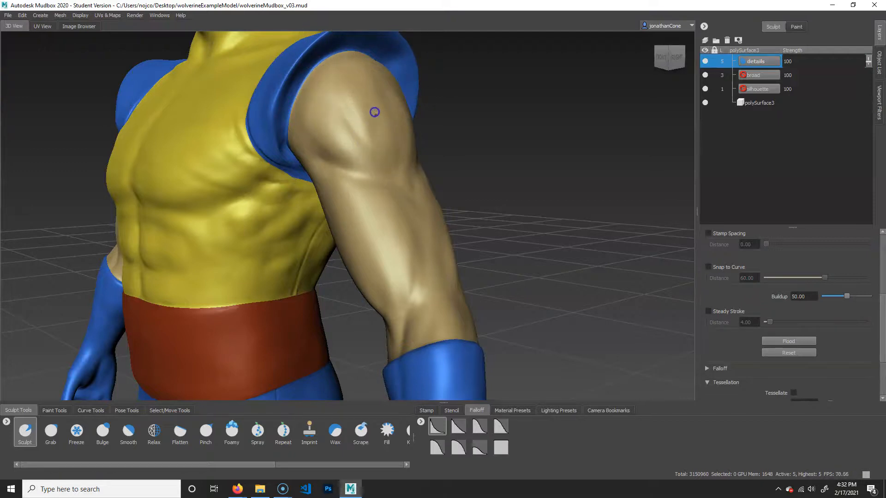
pyautogui.press('shift')
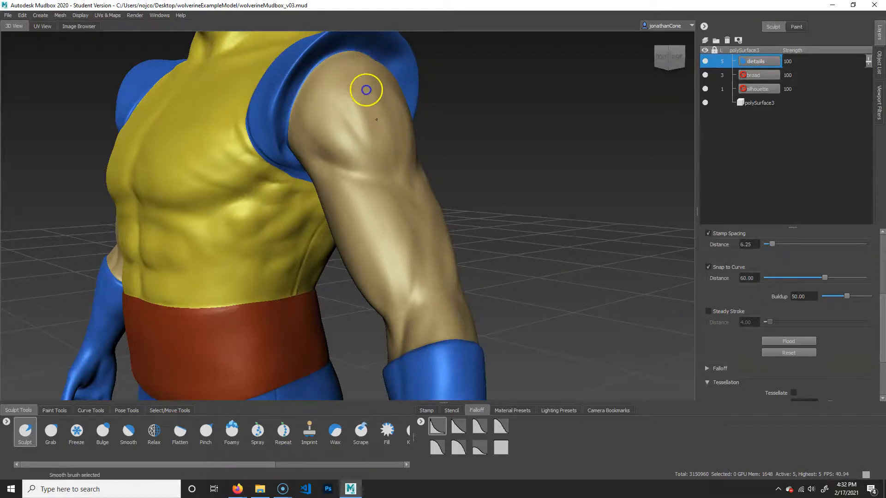
pyautogui.press('shift')
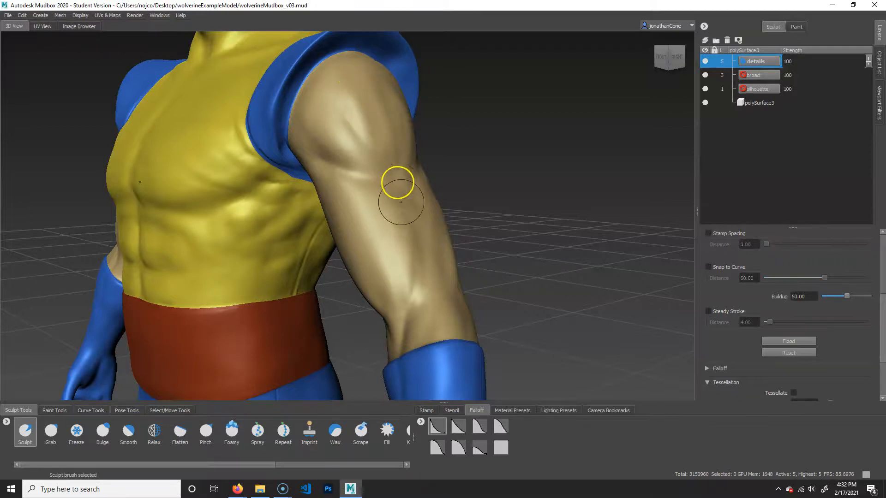
# Refine the cloth creases on the chest beside the shoulder pad's lower edge
pyautogui.moveTo(401, 156)
pyautogui.keyDown('alt'); pyautogui.mouseDown()
pyautogui.moveTo(369, 222)
pyautogui.moveTo(393, 253)
pyautogui.mouseUp(); pyautogui.keyUp('alt')
pyautogui.moveTo(261, 130); pyautogui.dragTo(261, 126)
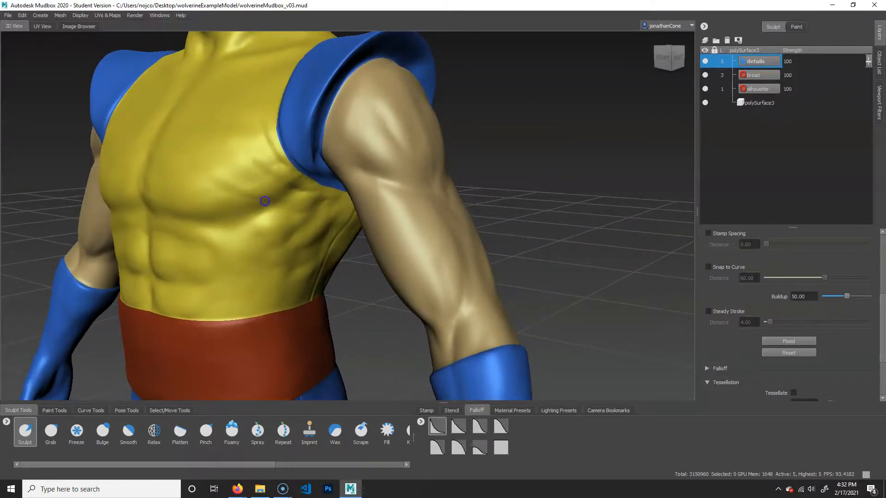
pyautogui.keyDown('alt'); pyautogui.moveTo(249, 163); pyautogui.dragTo(318, 185); pyautogui.keyUp('alt')
# Examine the torso, shoulder and arm from the front and side at different distances
pyautogui.keyDown('alt'); pyautogui.moveTo(296, 208); pyautogui.dragTo(212, 254, button='right'); pyautogui.keyUp('alt')
pyautogui.keyDown('alt'); pyautogui.moveTo(207, 259); pyautogui.dragTo(434, 253); pyautogui.keyUp('alt')
pyautogui.moveTo(322, 249)
pyautogui.keyDown('alt'); pyautogui.mouseDown()
pyautogui.moveTo(462, 316)
pyautogui.moveTo(439, 316)
pyautogui.moveTo(532, 311)
pyautogui.moveTo(415, 255)
pyautogui.mouseUp(); pyautogui.keyUp('alt')
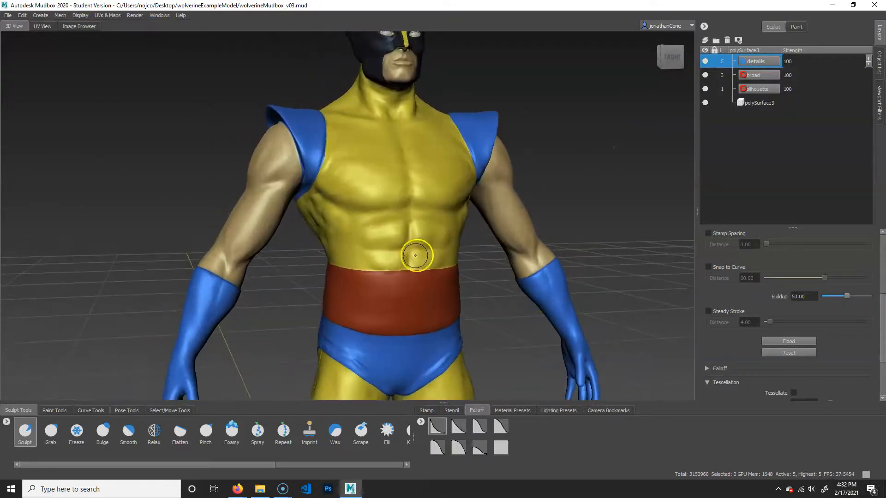
pyautogui.moveTo(468, 302)
pyautogui.keyDown('alt'); pyautogui.mouseDown()
pyautogui.moveTo(439, 322)
pyautogui.moveTo(484, 317)
pyautogui.moveTo(488, 307)
pyautogui.moveTo(470, 311)
pyautogui.moveTo(479, 323)
pyautogui.mouseUp(); pyautogui.keyUp('alt')
pyautogui.keyDown('alt'); pyautogui.moveTo(479, 323); pyautogui.dragTo(551, 344, button='right'); pyautogui.keyUp('alt')
pyautogui.keyDown('alt'); pyautogui.moveTo(551, 344); pyautogui.dragTo(540, 295, button='middle'); pyautogui.keyUp('alt')
pyautogui.keyDown('alt'); pyautogui.moveTo(540, 318); pyautogui.dragTo(455, 273); pyautogui.keyUp('alt')
pyautogui.keyDown('alt'); pyautogui.moveTo(455, 273); pyautogui.dragTo(652, 234, button='right'); pyautogui.keyUp('alt')
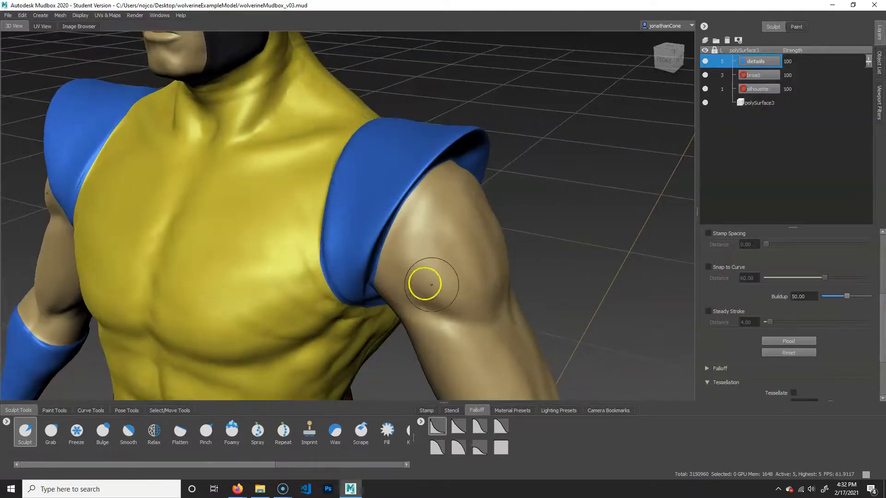
pyautogui.keyDown('alt'); pyautogui.moveTo(441, 311); pyautogui.dragTo(382, 319, button='right'); pyautogui.keyUp('alt')
pyautogui.keyDown('alt'); pyautogui.moveTo(457, 330); pyautogui.dragTo(517, 356); pyautogui.keyUp('alt')
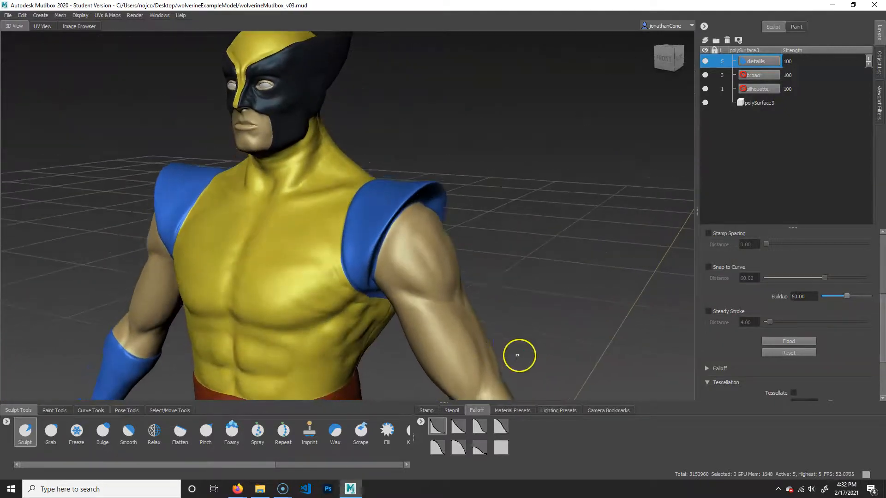
pyautogui.keyDown('alt'); pyautogui.moveTo(517, 356); pyautogui.dragTo(491, 242, button='middle'); pyautogui.keyUp('alt')
pyautogui.keyDown('alt'); pyautogui.moveTo(417, 276); pyautogui.dragTo(464, 290); pyautogui.keyUp('alt')
pyautogui.keyDown('alt'); pyautogui.moveTo(464, 291); pyautogui.dragTo(534, 297, button='right'); pyautogui.keyUp('alt')
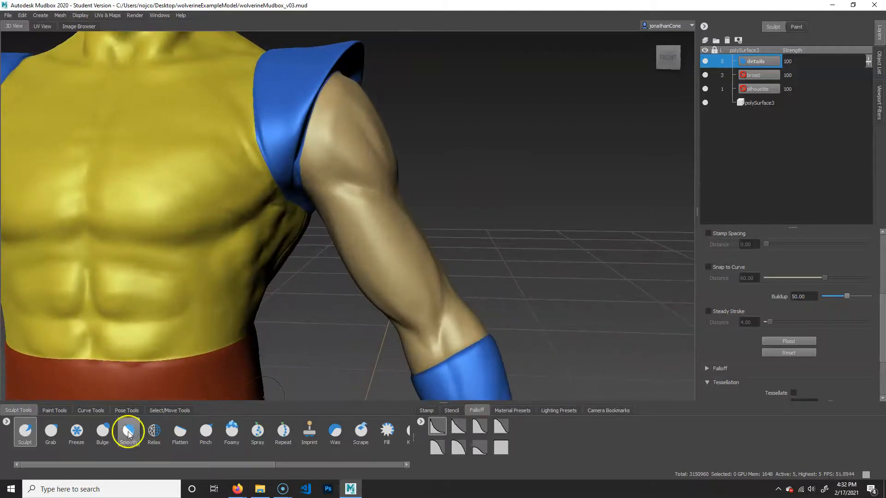
# Raise a vein along the biceps from below the deltoid towards the elbow with the Bulge brush and smooth it
pyautogui.click(102, 431)
pyautogui.keyDown('alt'); pyautogui.moveTo(445, 265); pyautogui.dragTo(450, 264); pyautogui.keyUp('alt')
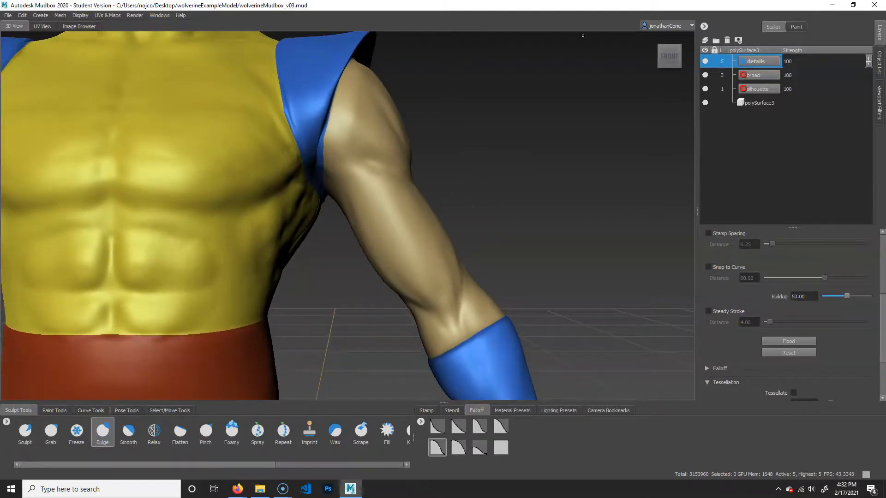
pyautogui.hotkey('alt', 'Tab')
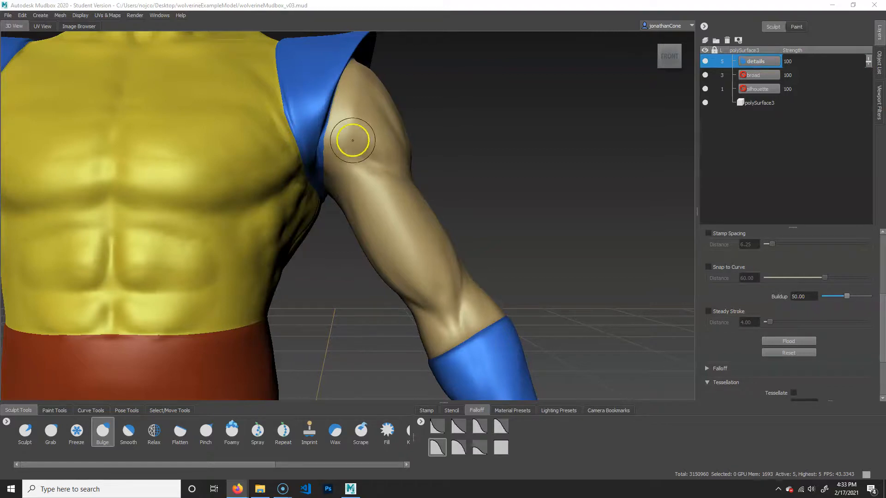
pyautogui.click(375, 180)
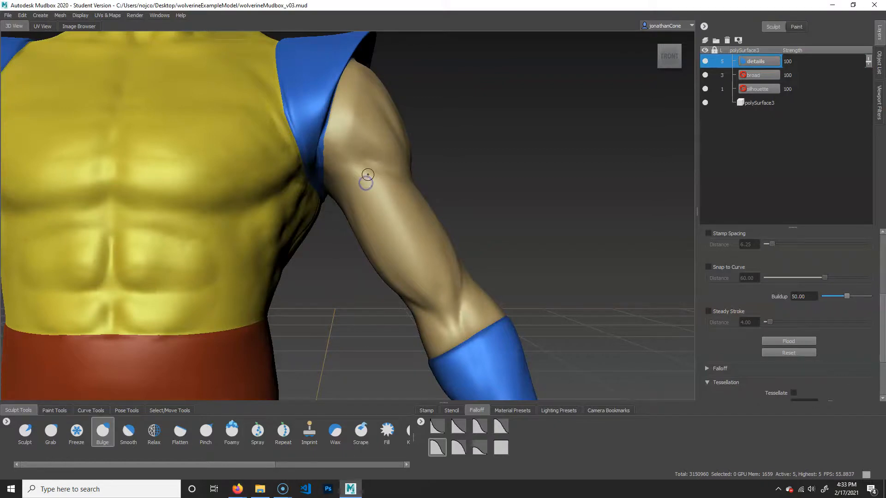
pyautogui.keyDown('alt'); pyautogui.moveTo(422, 196); pyautogui.dragTo(382, 202); pyautogui.keyUp('alt')
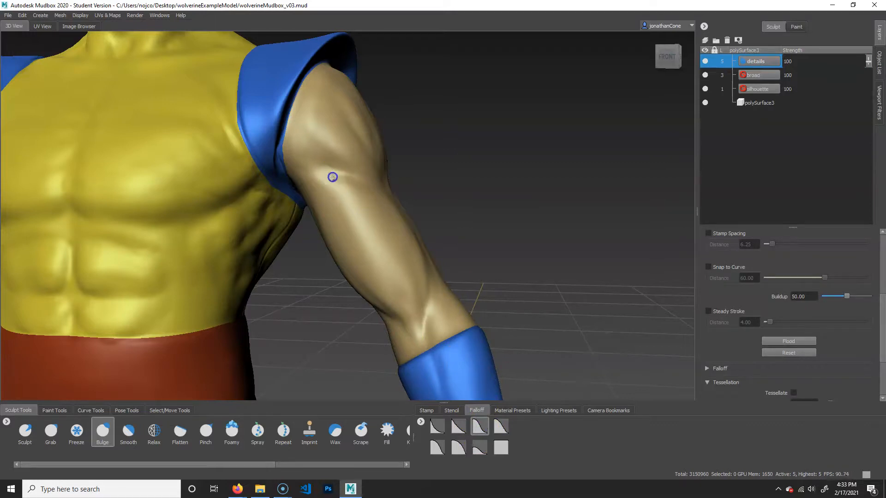
pyautogui.keyDown('shift'); pyautogui.moveTo(339, 201); pyautogui.dragTo(338, 194); pyautogui.keyUp('shift')
pyautogui.keyDown('alt'); pyautogui.moveTo(458, 203); pyautogui.dragTo(479, 199); pyautogui.keyUp('alt')
pyautogui.moveTo(359, 179)
pyautogui.keyDown('shift'); pyautogui.mouseDown()
pyautogui.moveTo(364, 193)
pyautogui.moveTo(349, 165)
pyautogui.mouseUp(); pyautogui.keyUp('shift')
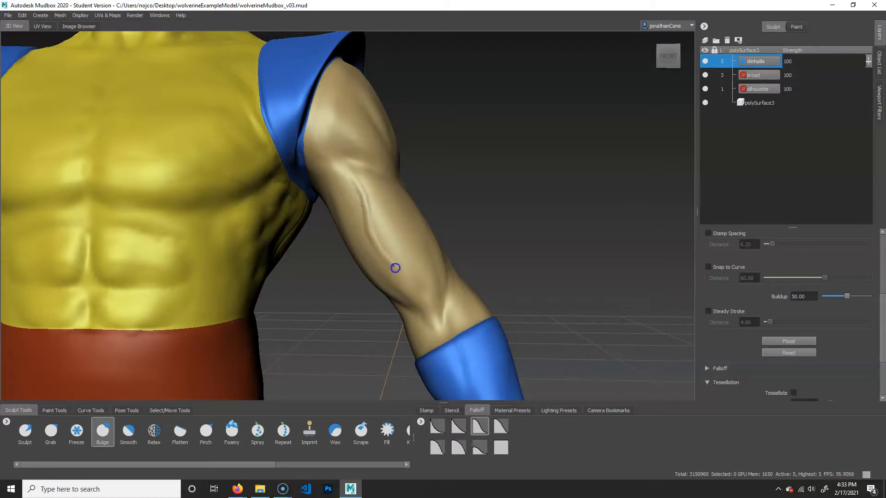
pyautogui.moveTo(352, 179)
pyautogui.keyDown('shift'); pyautogui.mouseDown()
pyautogui.moveTo(369, 227)
pyautogui.moveTo(416, 289)
pyautogui.mouseUp(); pyautogui.keyUp('shift')
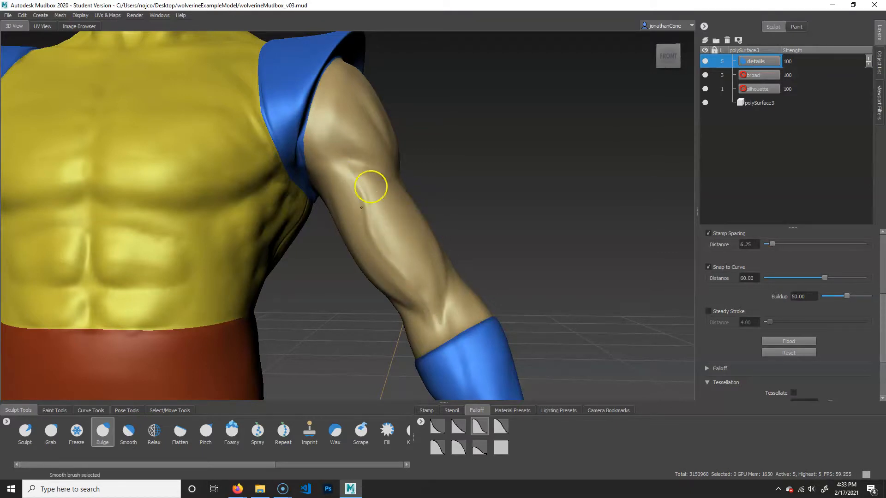
# Add a branching vein across the lower biceps towards the outer arm with the Bulge brush and soften it
pyautogui.keyDown('alt'); pyautogui.moveTo(434, 245); pyautogui.dragTo(323, 263); pyautogui.keyUp('alt')
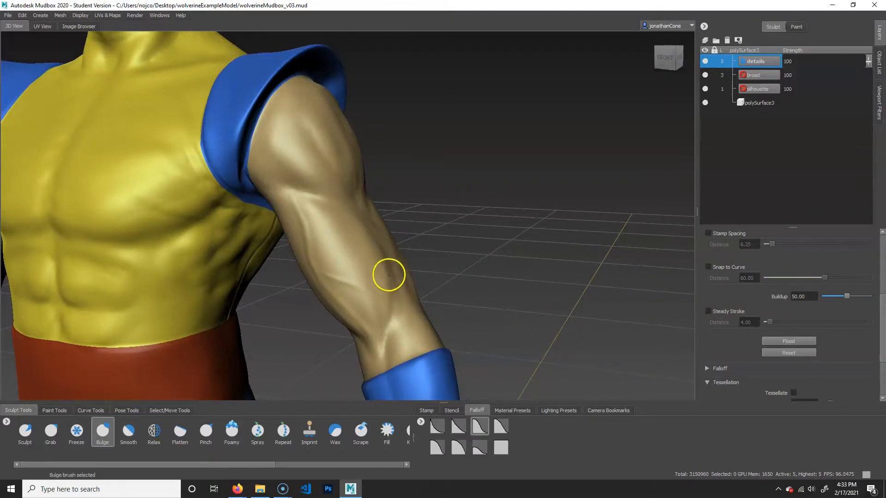
pyautogui.moveTo(370, 285)
pyautogui.mouseDown()
pyautogui.moveTo(398, 282)
pyautogui.moveTo(365, 294)
pyautogui.moveTo(429, 297)
pyautogui.moveTo(443, 270)
pyautogui.mouseUp()
pyautogui.keyDown('shift'); pyautogui.moveTo(402, 244); pyautogui.dragTo(415, 238); pyautogui.keyUp('shift')
pyautogui.moveTo(423, 273)
pyautogui.keyDown('alt'); pyautogui.mouseDown()
pyautogui.moveTo(453, 277)
pyautogui.moveTo(437, 277)
pyautogui.moveTo(443, 255)
pyautogui.mouseUp(); pyautogui.keyUp('alt')
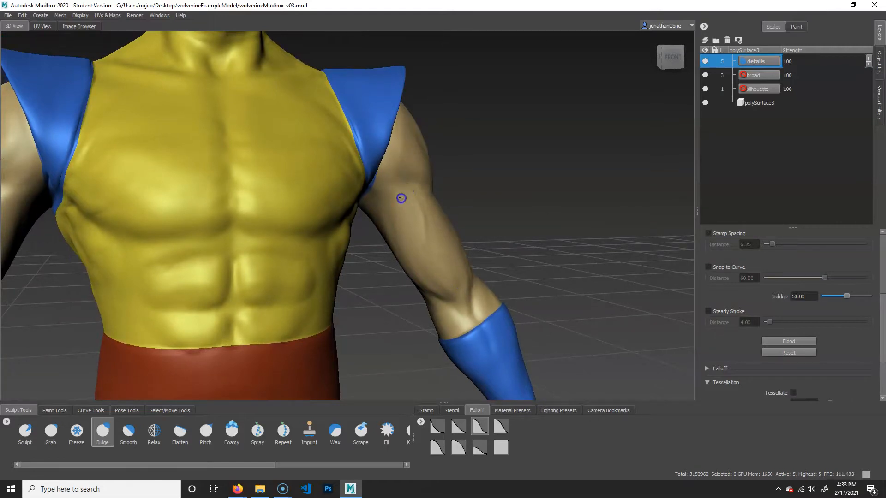
# Blend the arm veins into the biceps with the Smooth brush and check them from several sides
pyautogui.keyDown('alt'); pyautogui.moveTo(393, 202); pyautogui.dragTo(431, 293, button='right'); pyautogui.keyUp('alt')
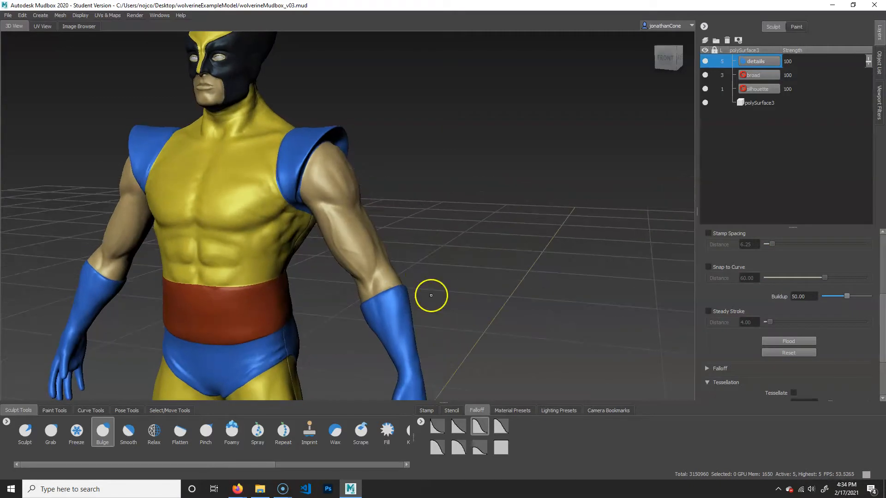
pyautogui.press('shift')
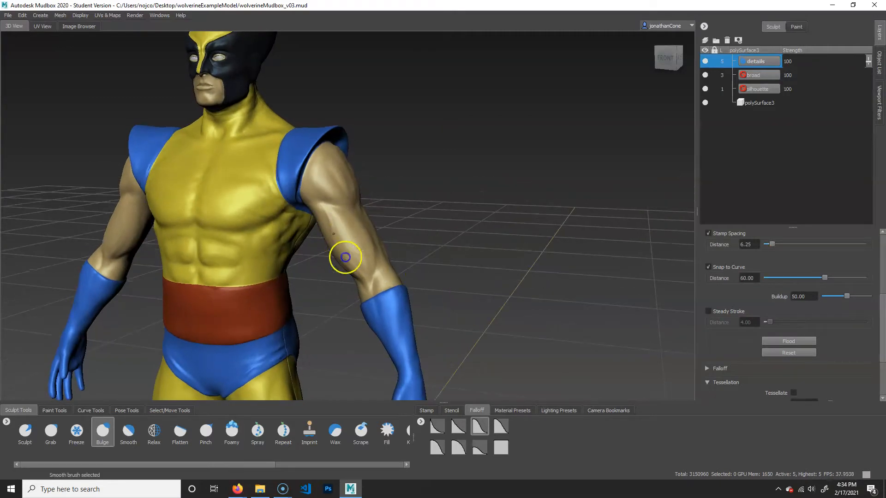
pyautogui.keyDown('alt'); pyautogui.moveTo(425, 245); pyautogui.dragTo(457, 235); pyautogui.keyUp('alt')
pyautogui.keyDown('alt'); pyautogui.moveTo(431, 190); pyautogui.dragTo(343, 216); pyautogui.keyUp('alt')
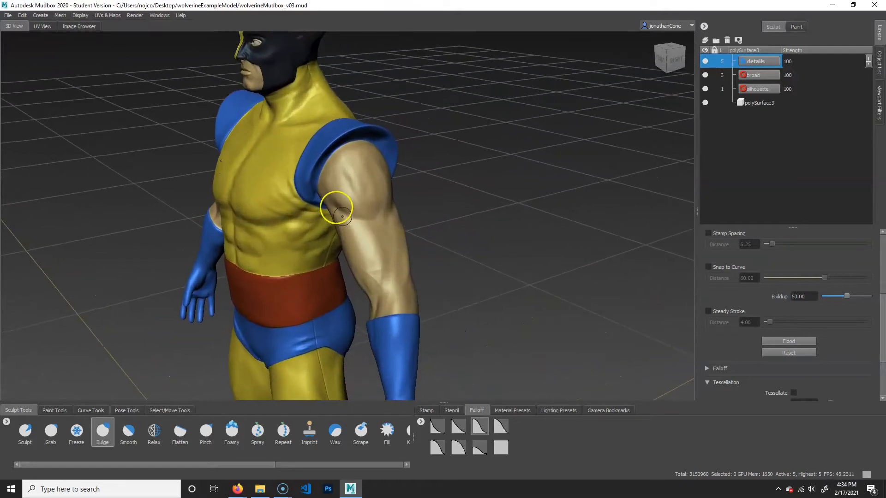
pyautogui.keyDown('alt'); pyautogui.moveTo(384, 282); pyautogui.dragTo(418, 292); pyautogui.keyUp('alt')
pyautogui.keyDown('alt'); pyautogui.moveTo(372, 263); pyautogui.dragTo(323, 257); pyautogui.keyUp('alt')
pyautogui.keyDown('alt'); pyautogui.moveTo(331, 300); pyautogui.dragTo(538, 287); pyautogui.keyUp('alt')
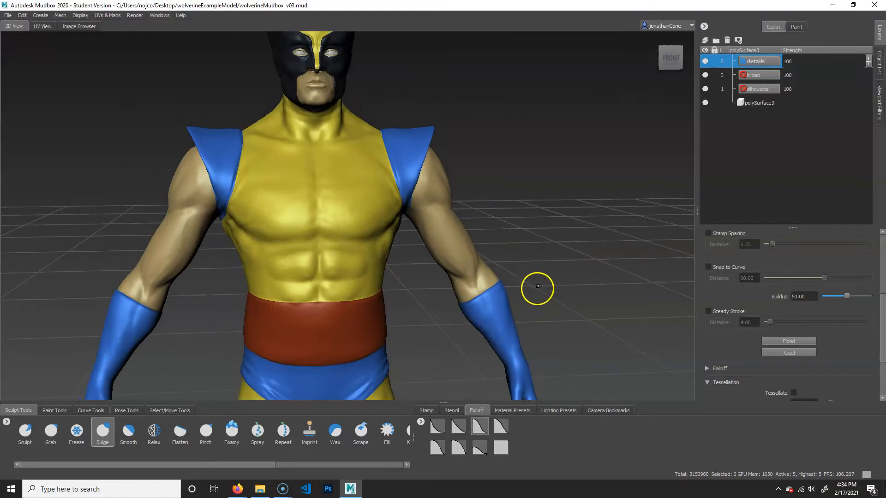
# Raise cloth folds on the front of the blue trunks from the crotch towards the hips with the Bulge brush and smooth them
pyautogui.keyDown('alt'); pyautogui.moveTo(537, 297); pyautogui.dragTo(492, 326, button='right'); pyautogui.keyUp('alt')
pyautogui.keyDown('alt'); pyautogui.moveTo(492, 326); pyautogui.dragTo(468, 297); pyautogui.keyUp('alt')
pyautogui.keyDown('alt'); pyautogui.moveTo(375, 340); pyautogui.dragTo(496, 339, button='right'); pyautogui.keyUp('alt')
pyautogui.keyDown('alt'); pyautogui.moveTo(496, 340); pyautogui.dragTo(520, 184, button='middle'); pyautogui.keyUp('alt')
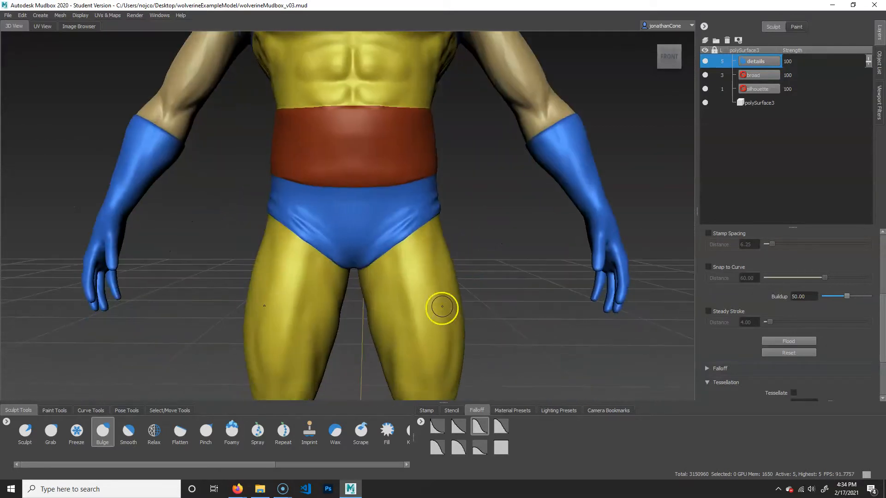
pyautogui.keyDown('alt'); pyautogui.moveTo(442, 307); pyautogui.dragTo(668, 272, button='right'); pyautogui.keyUp('alt')
pyautogui.keyDown('alt'); pyautogui.moveTo(465, 289); pyautogui.dragTo(439, 242, button='middle'); pyautogui.keyUp('alt')
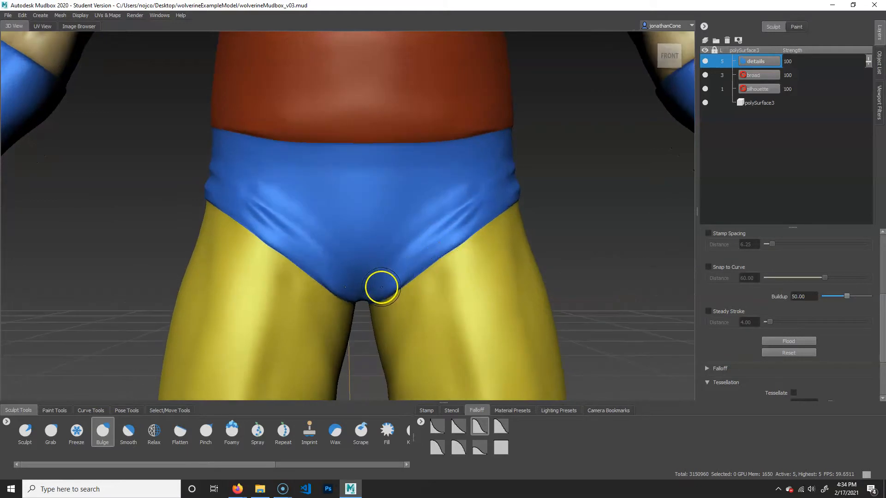
pyautogui.click(436, 447)
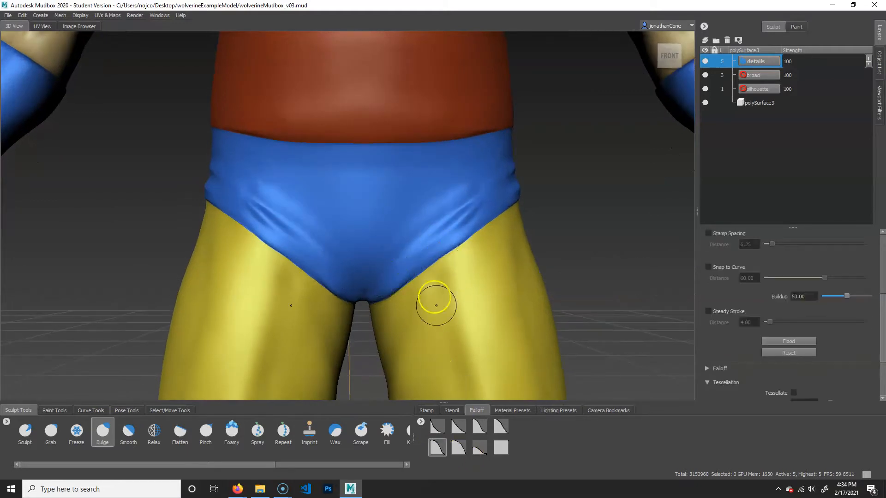
pyautogui.moveTo(393, 281)
pyautogui.mouseDown()
pyautogui.moveTo(383, 273)
pyautogui.moveTo(437, 225)
pyautogui.moveTo(379, 269)
pyautogui.mouseUp()
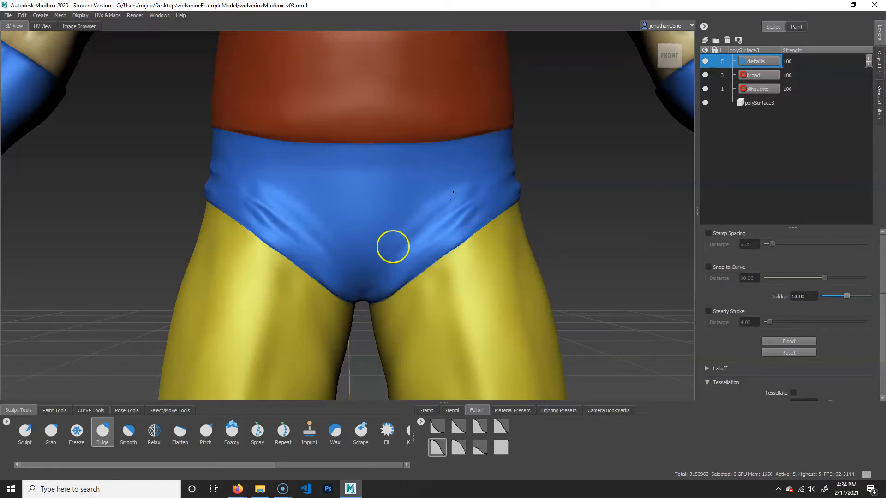
pyautogui.press('shift')
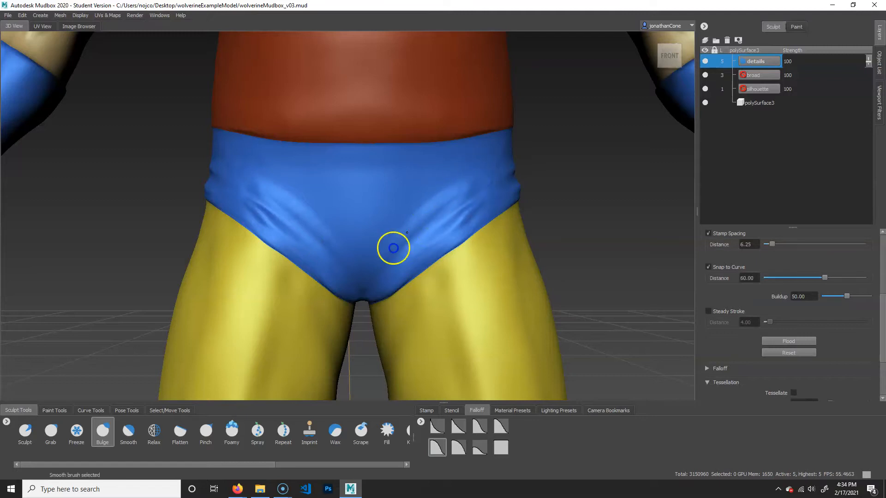
# Refine and smooth the cloth wrinkles on the side of the blue trunks near the hip seam
pyautogui.keyDown('alt'); pyautogui.moveTo(521, 200); pyautogui.dragTo(415, 233); pyautogui.keyUp('alt')
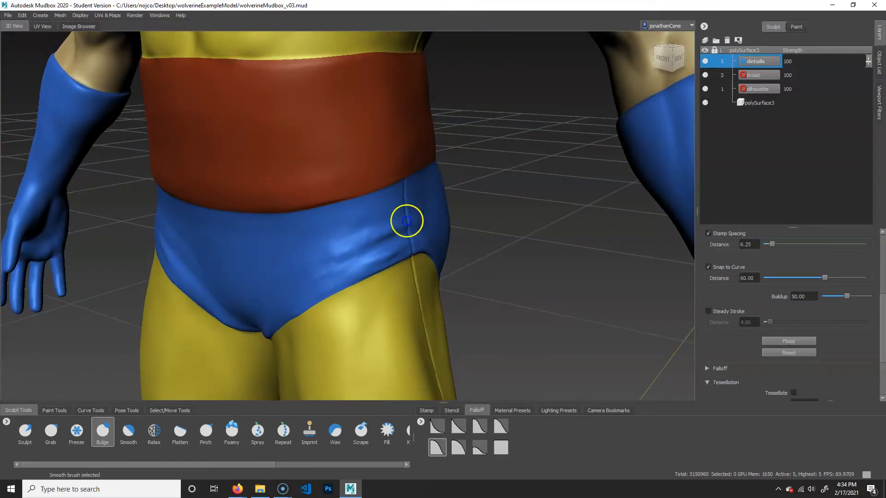
pyautogui.press('shift')
pyautogui.moveTo(436, 217)
pyautogui.keyDown('alt'); pyautogui.mouseDown()
pyautogui.moveTo(475, 241)
pyautogui.moveTo(389, 253)
pyautogui.mouseUp(); pyautogui.keyUp('alt')
pyautogui.keyDown('shift'); pyautogui.moveTo(359, 207); pyautogui.dragTo(314, 212); pyautogui.keyUp('shift')
pyautogui.press('shift')
# Examine the whole figure's sculpted details from a distance and around the upper body
pyautogui.keyDown('alt'); pyautogui.moveTo(434, 209); pyautogui.dragTo(607, 257); pyautogui.keyUp('alt')
pyautogui.keyDown('alt'); pyautogui.moveTo(607, 257); pyautogui.dragTo(411, 223, button='right'); pyautogui.keyUp('alt')
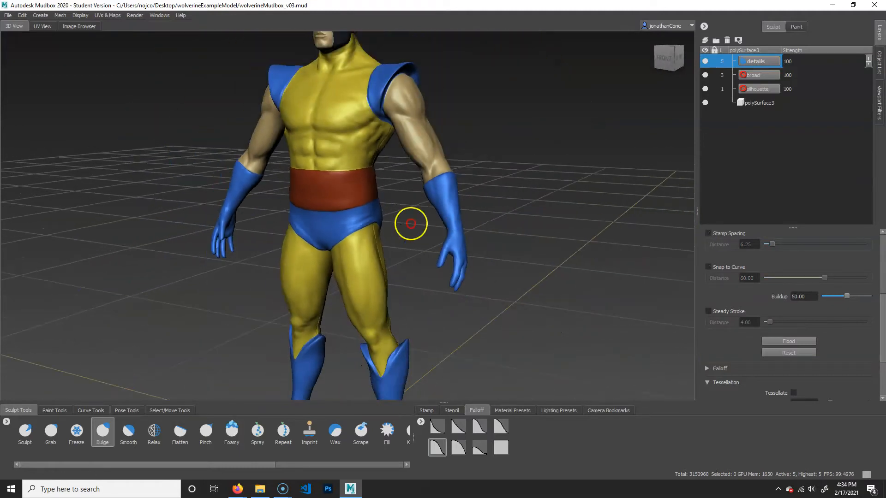
pyautogui.keyDown('alt'); pyautogui.moveTo(411, 223); pyautogui.dragTo(417, 269, button='middle'); pyautogui.keyUp('alt')
pyautogui.keyDown('alt'); pyautogui.moveTo(417, 269); pyautogui.dragTo(595, 306); pyautogui.keyUp('alt')
pyautogui.keyDown('alt'); pyautogui.moveTo(406, 282); pyautogui.dragTo(454, 252, button='right'); pyautogui.keyUp('alt')
pyautogui.keyDown('alt'); pyautogui.moveTo(453, 252); pyautogui.dragTo(442, 306, button='middle'); pyautogui.keyUp('alt')
pyautogui.keyDown('alt'); pyautogui.moveTo(542, 298); pyautogui.dragTo(417, 290); pyautogui.keyUp('alt')
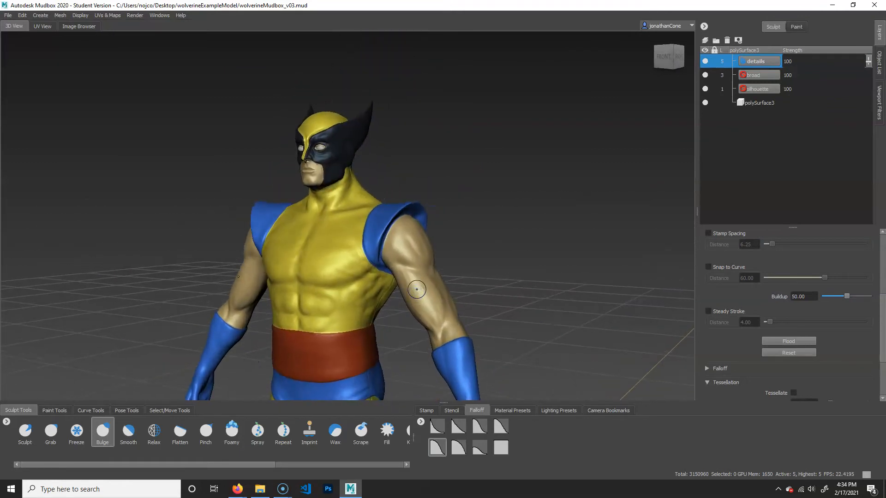